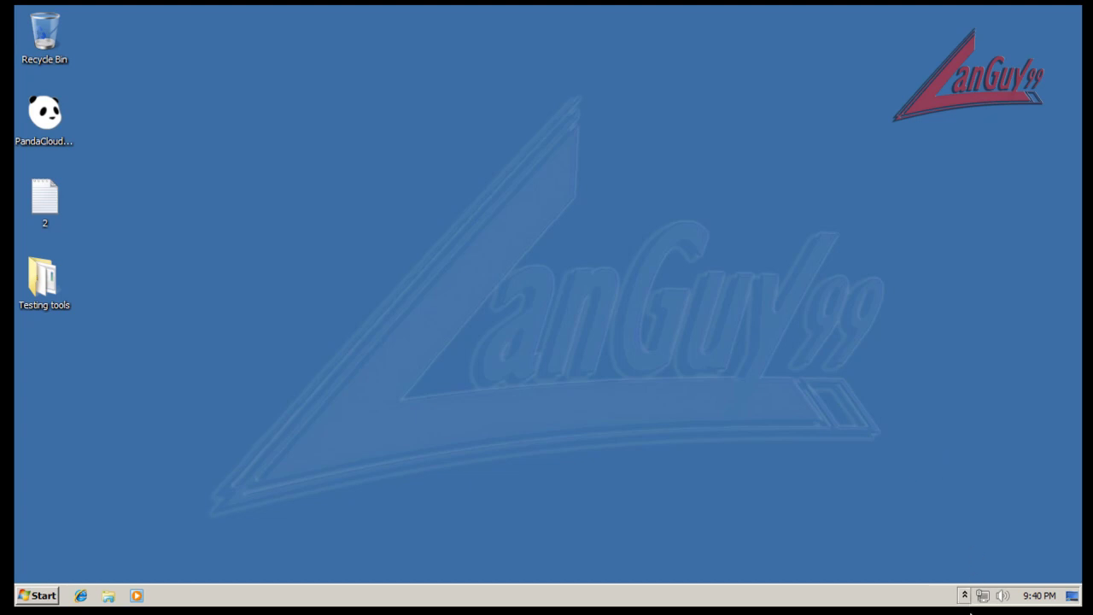
# Open the Panda Cloud Antivirus console and view its scan and reports pages
pyautogui.click(970, 598)
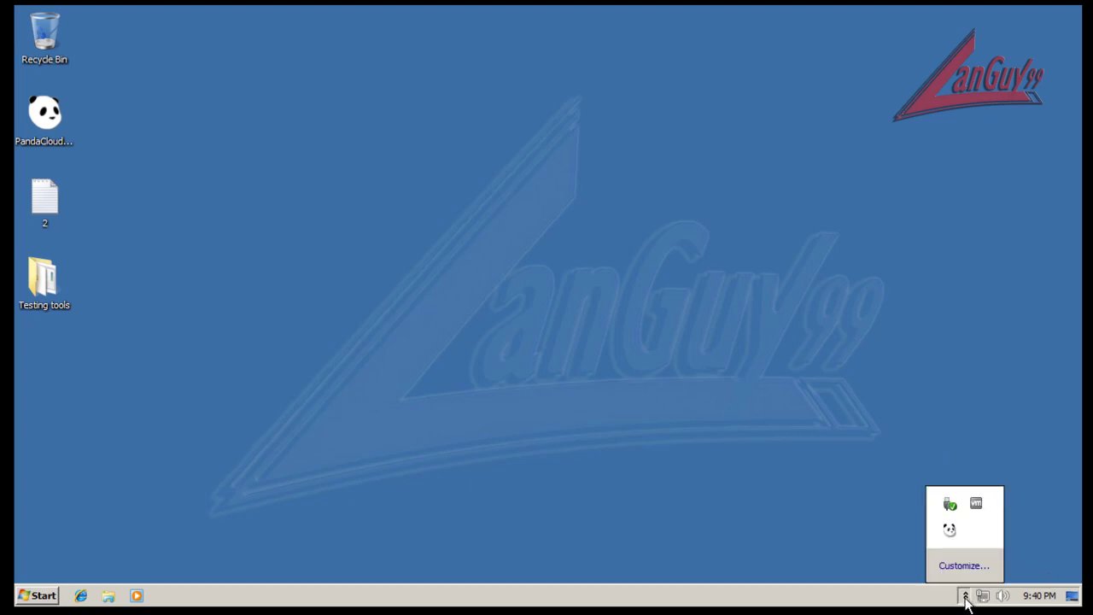
pyautogui.click(951, 530)
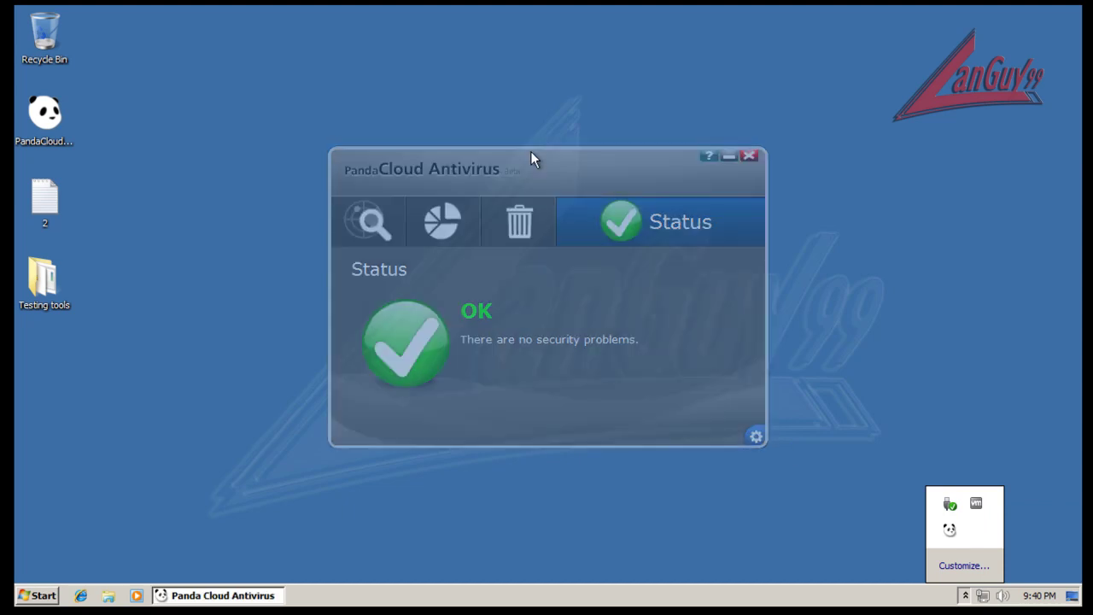
pyautogui.click(1017, 447)
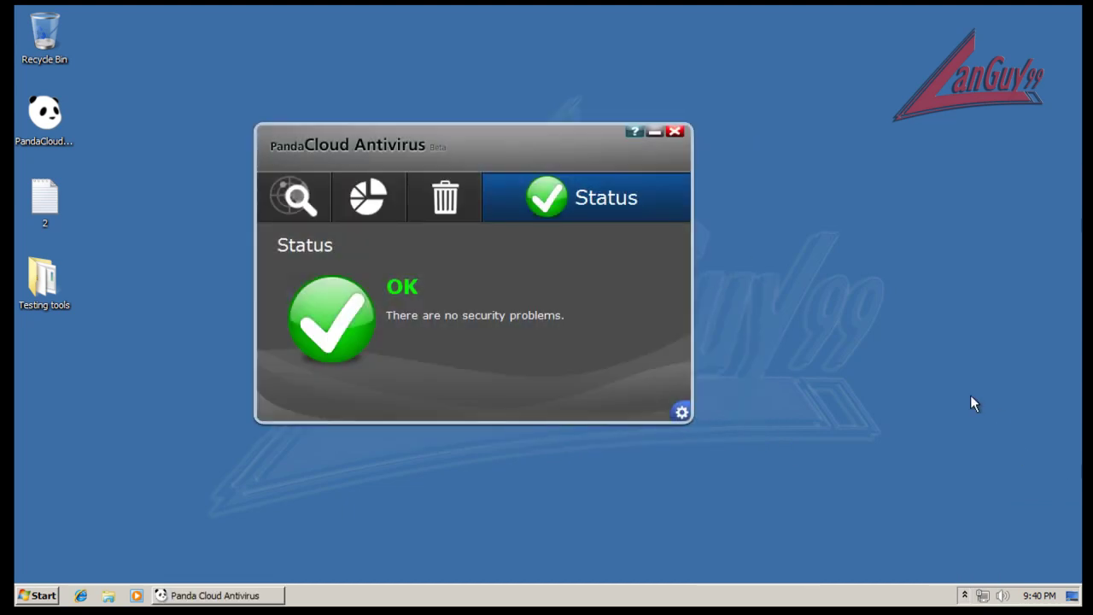
pyautogui.click(295, 198)
pyautogui.click(370, 209)
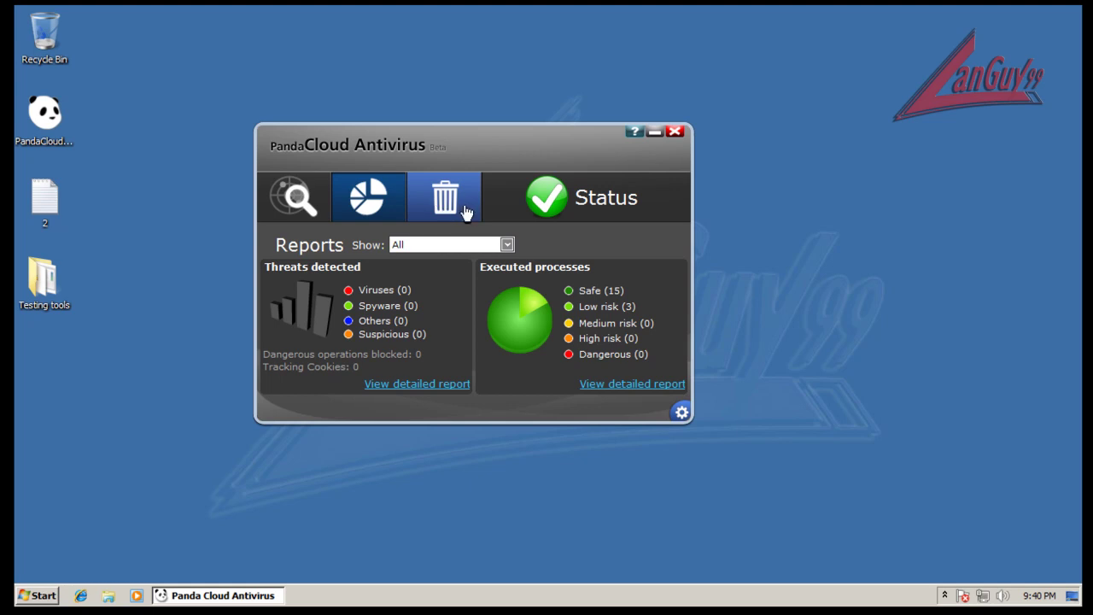
# Review the detailed executed processes report, including the details of wmiprvse.exe and svchost.exe, and close the report
pyautogui.click(647, 385)
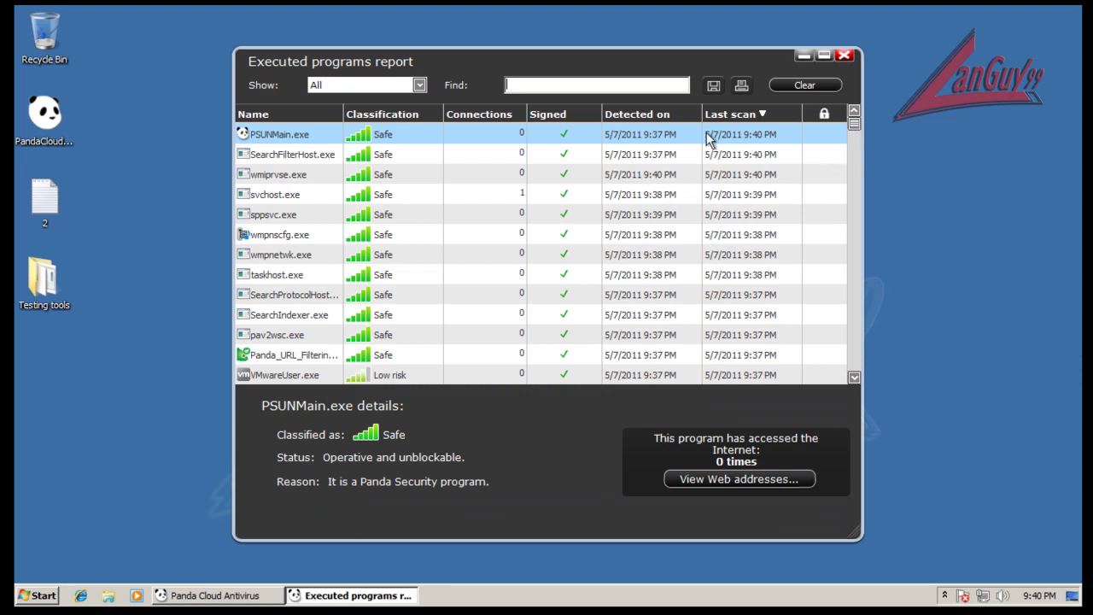
pyautogui.click(309, 178)
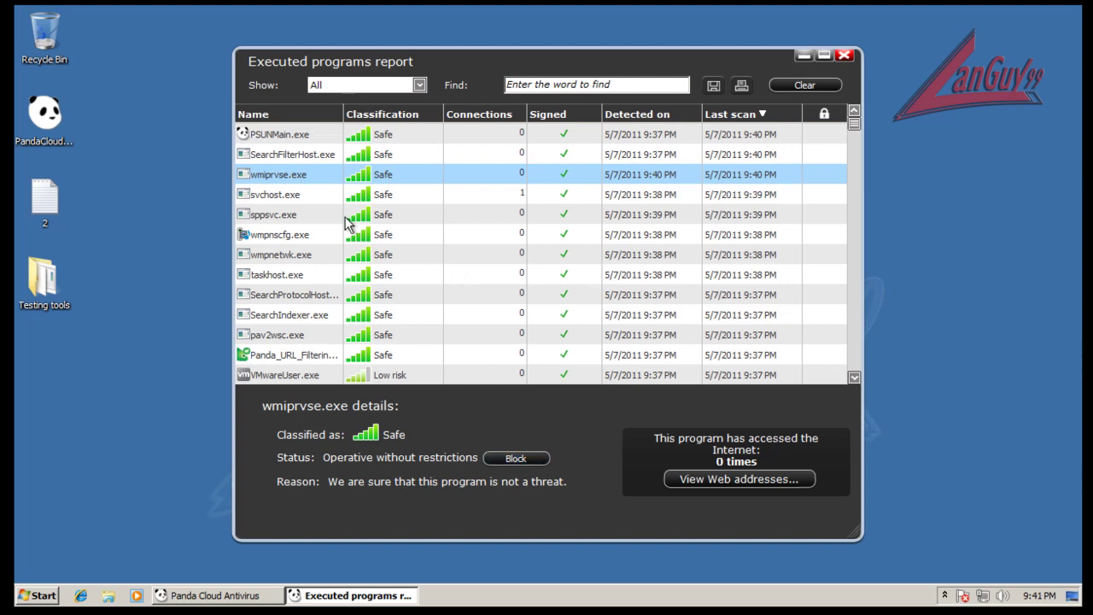
pyautogui.click(293, 201)
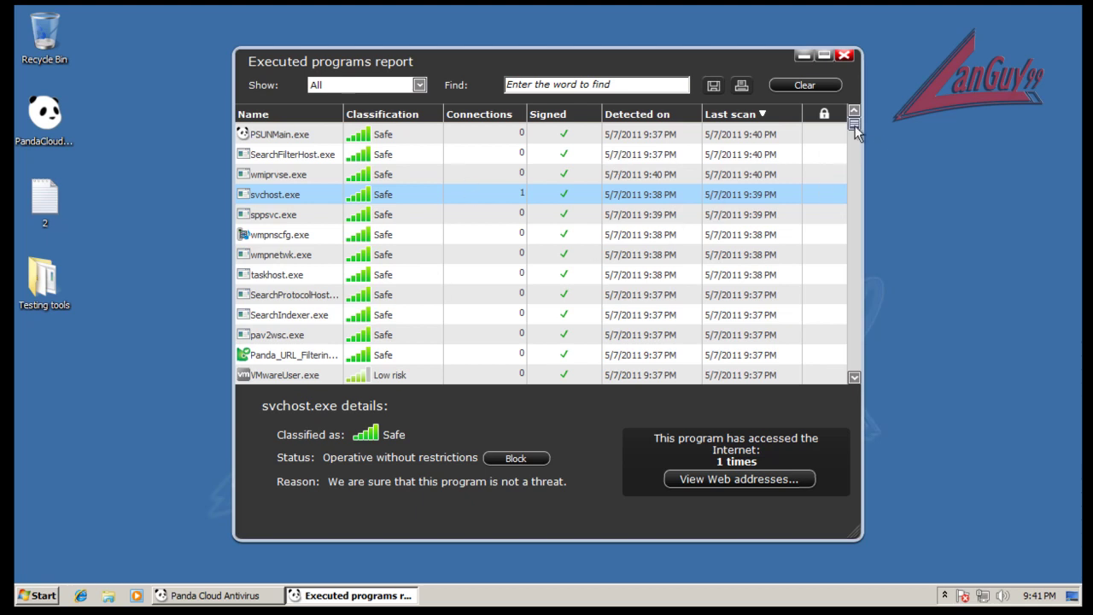
pyautogui.scroll(-2, 861, 205)
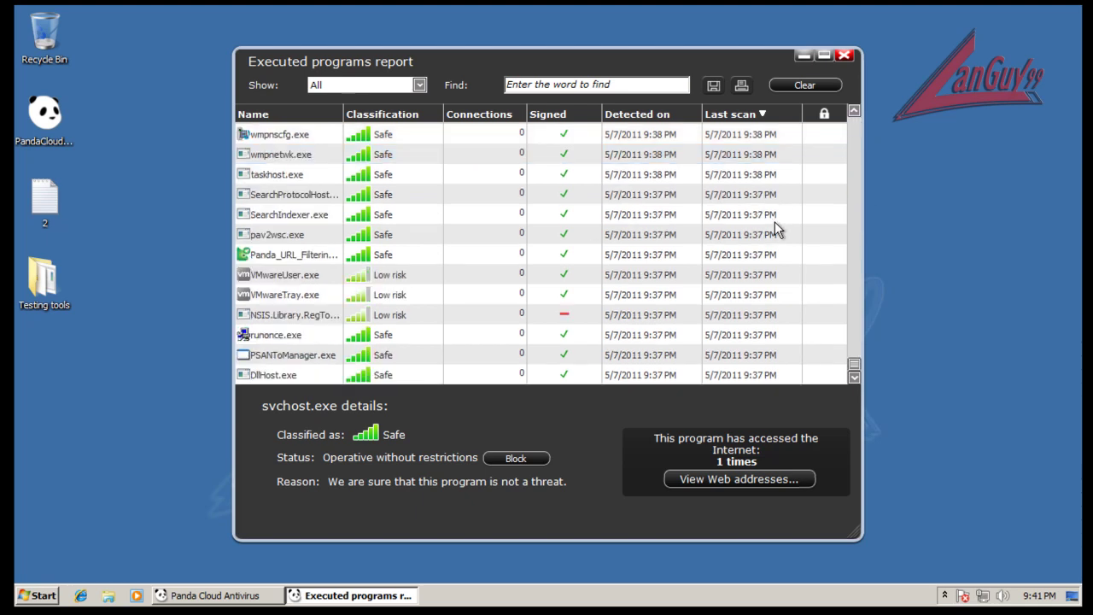
pyautogui.scroll(2, 776, 229)
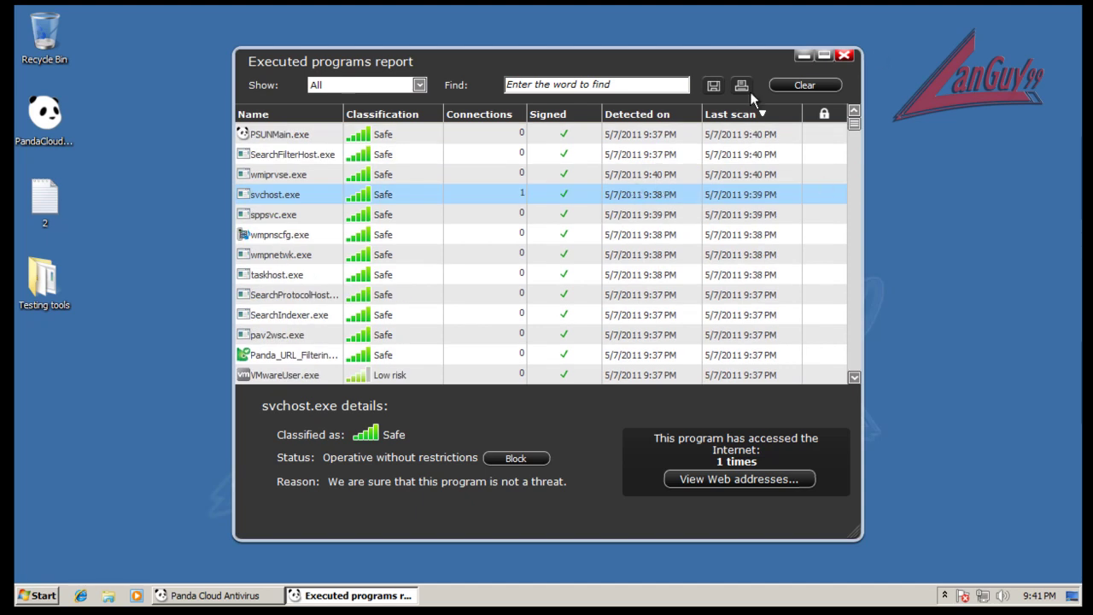
pyautogui.click(845, 56)
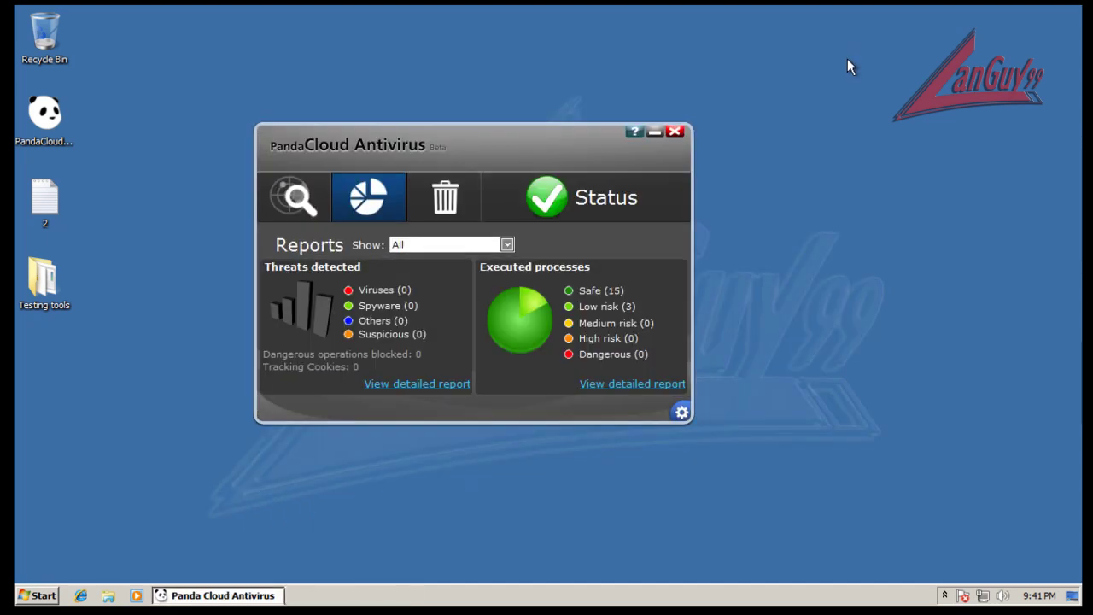
# Check the antivirus's recycle bin and status pages, and open its settings page
pyautogui.click(431, 203)
pyautogui.click(557, 196)
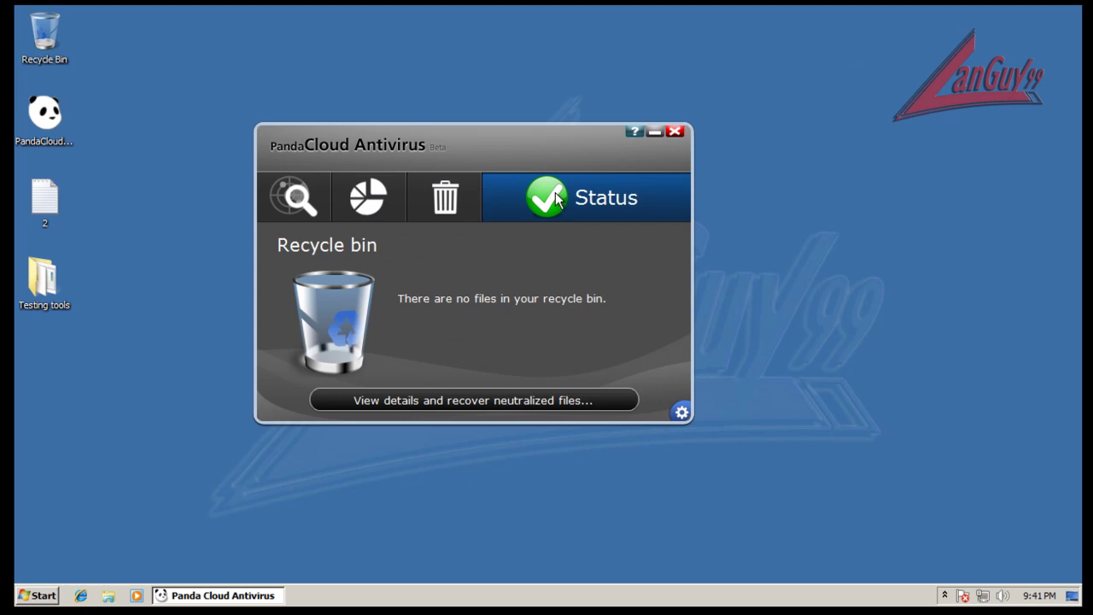
pyautogui.click(683, 414)
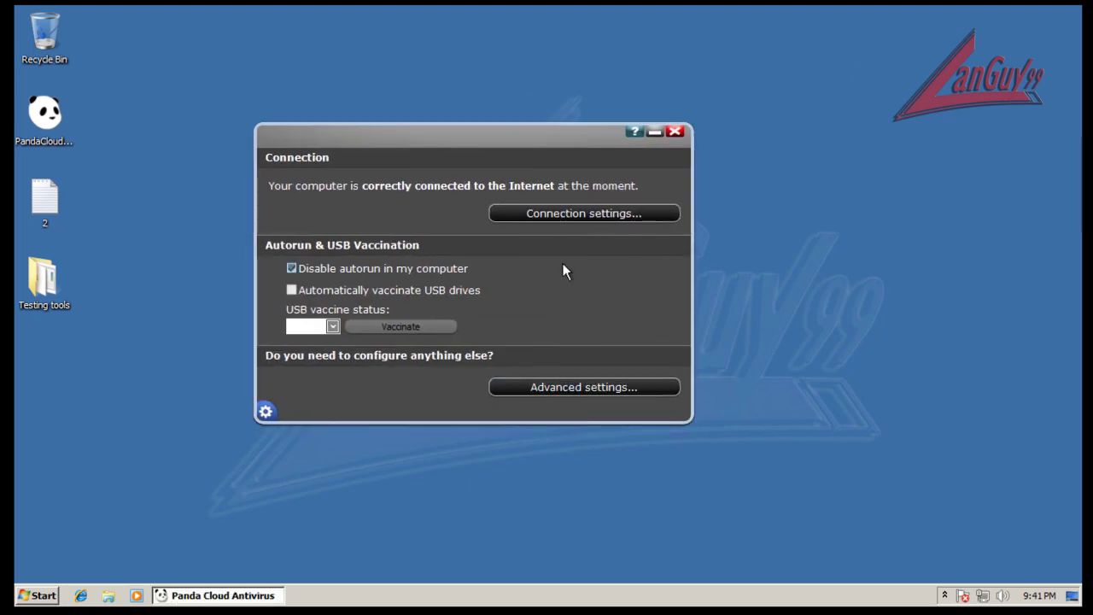
# Review the advanced settings for scanning, recycle bin, warnings and reports, and exclusions, and leave them without saving changes
pyautogui.click(568, 391)
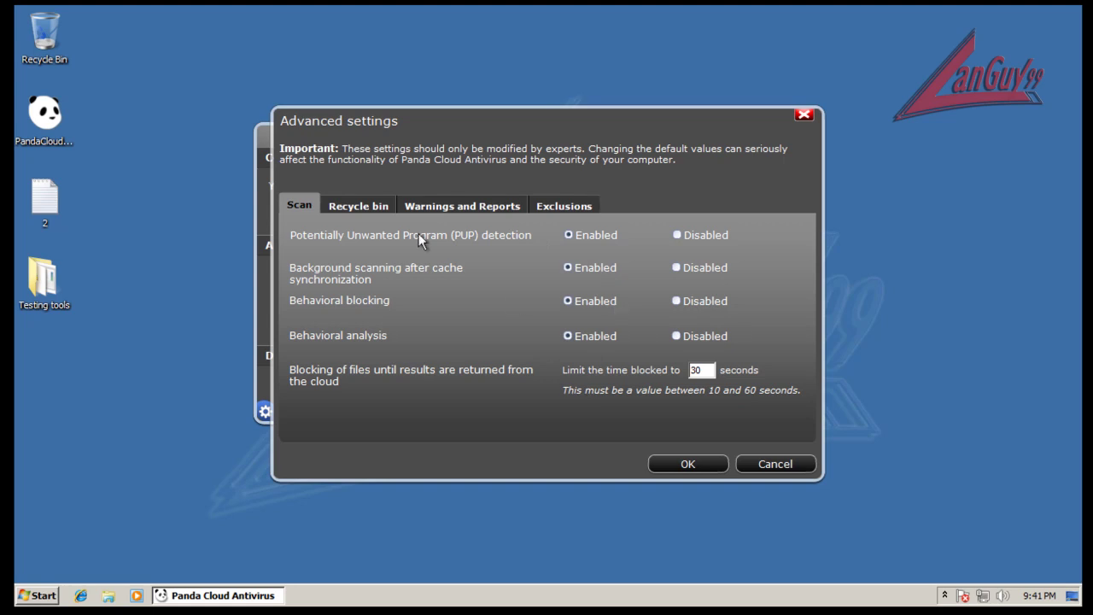
pyautogui.click(375, 207)
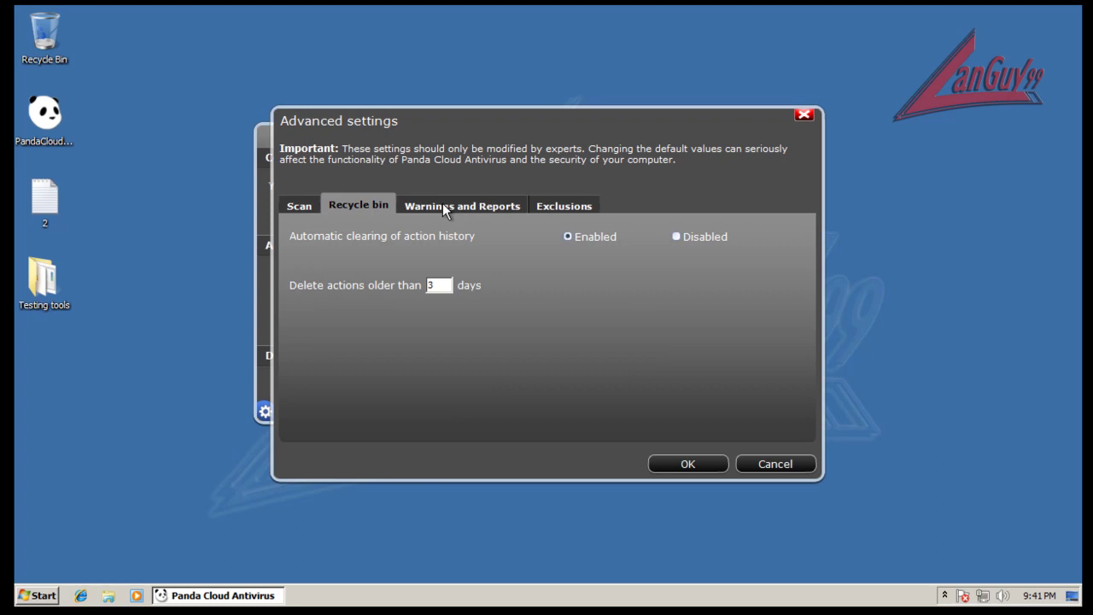
pyautogui.click(504, 205)
pyautogui.click(301, 207)
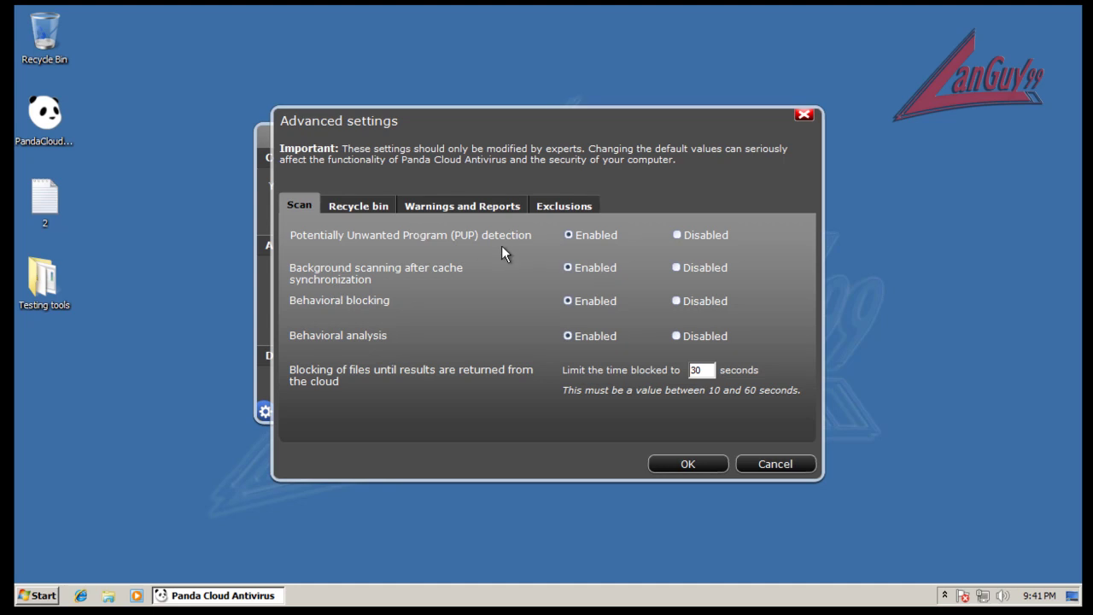
pyautogui.click(359, 206)
pyautogui.click(455, 204)
pyautogui.click(562, 205)
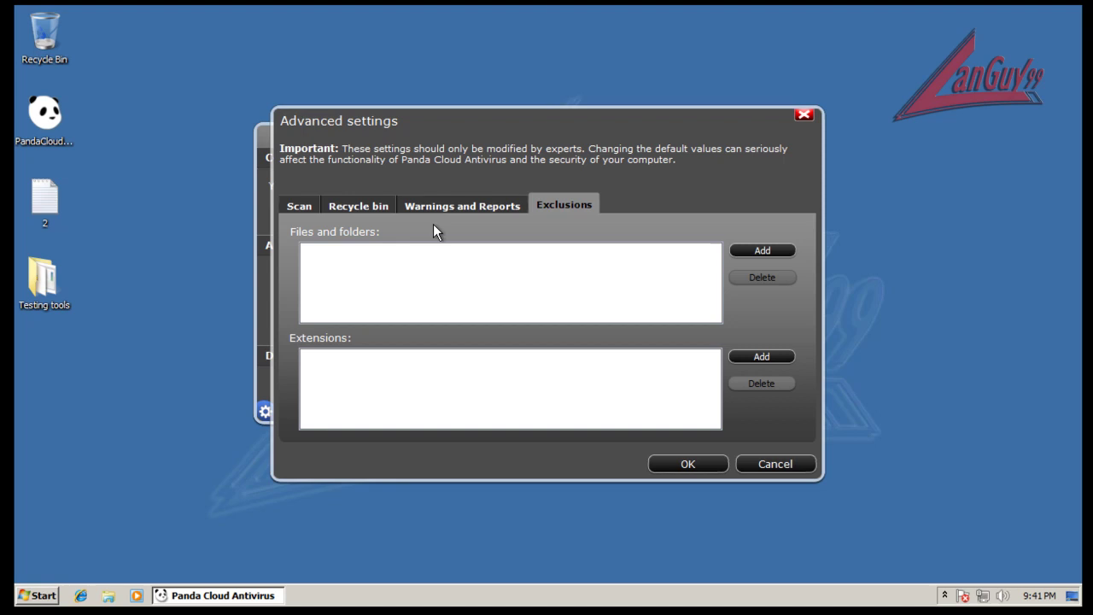
pyautogui.click(776, 464)
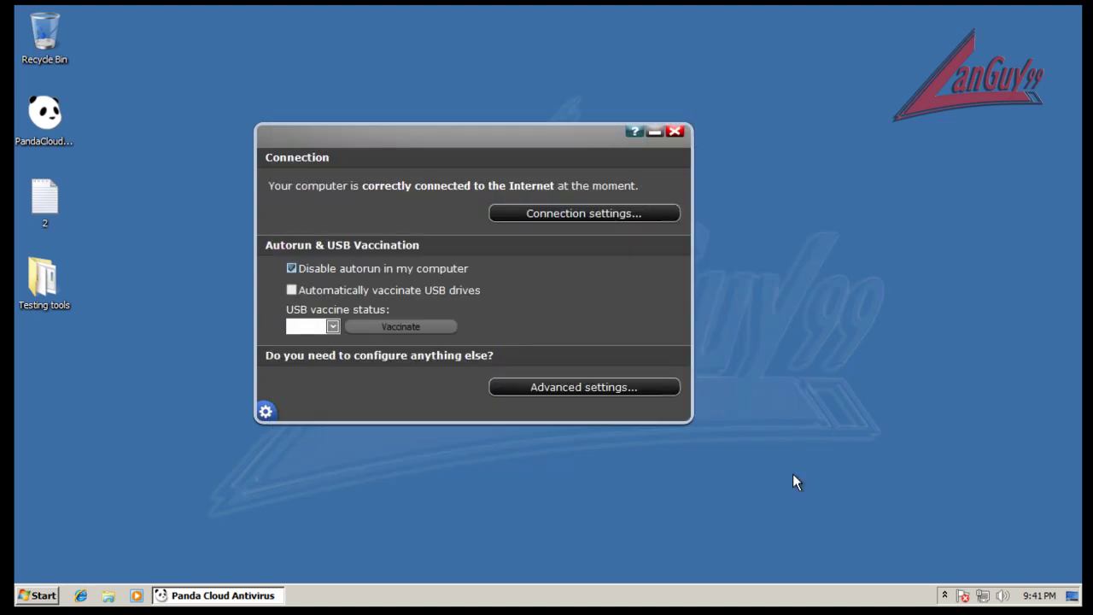
# View the proxy connection settings without entering anything, and close the antivirus console
pyautogui.click(583, 216)
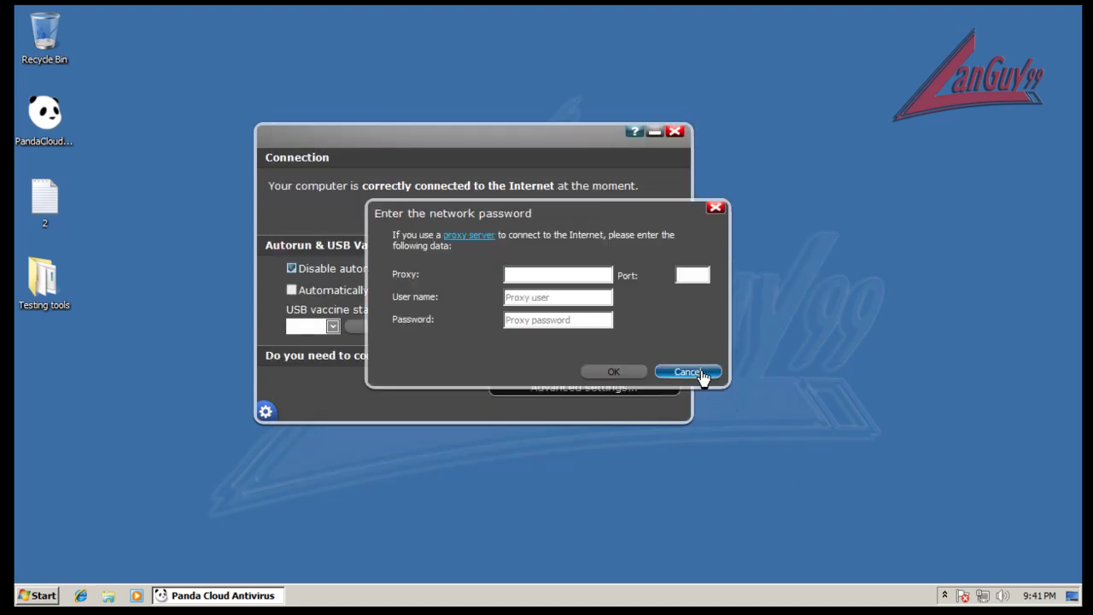
pyautogui.click(698, 375)
pyautogui.click(674, 132)
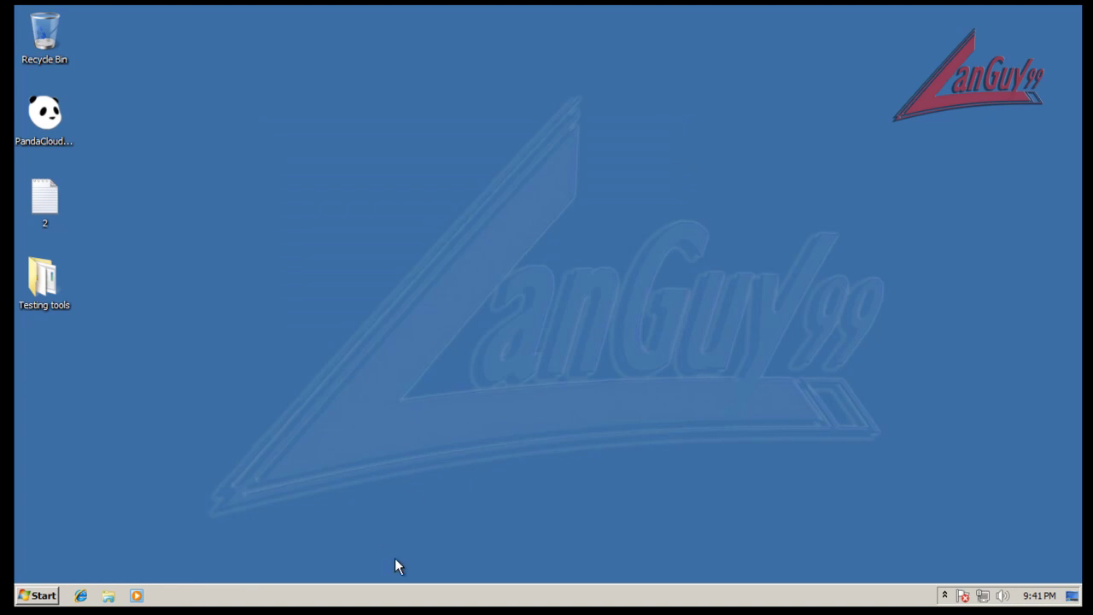
# Open Windows Task Manager, list the processes from all users, and enlarge the window
pyautogui.rightClick(397, 605)
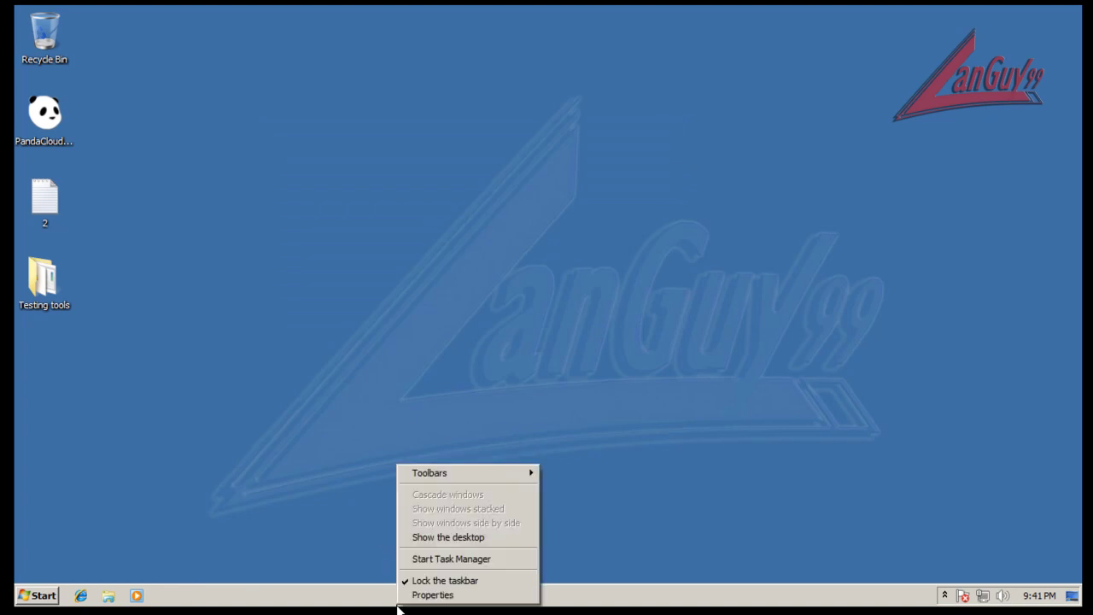
pyautogui.click(436, 560)
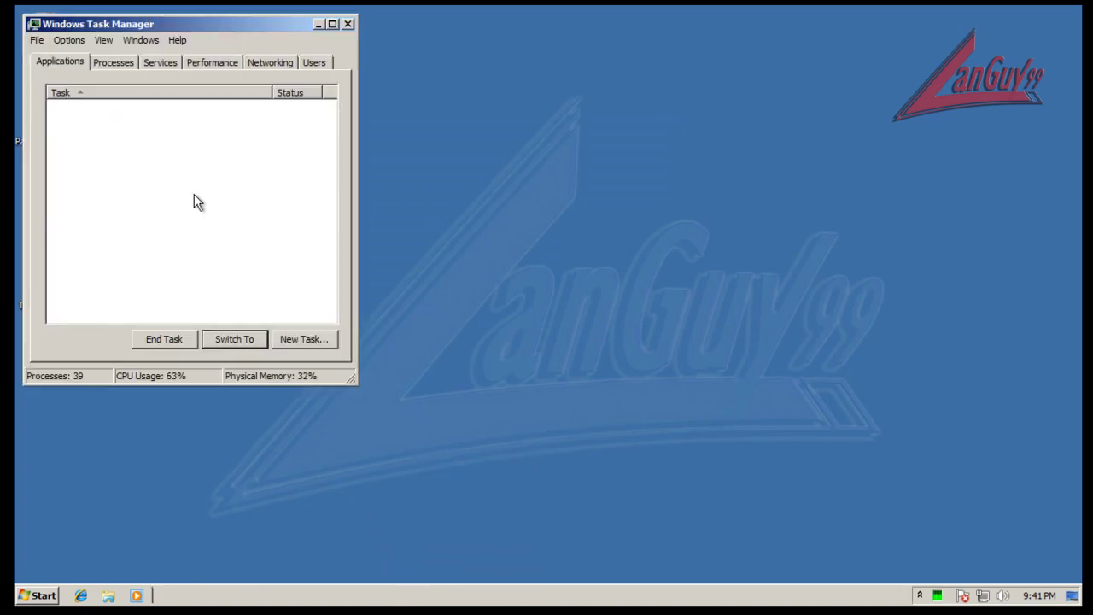
pyautogui.click(118, 63)
pyautogui.click(144, 338)
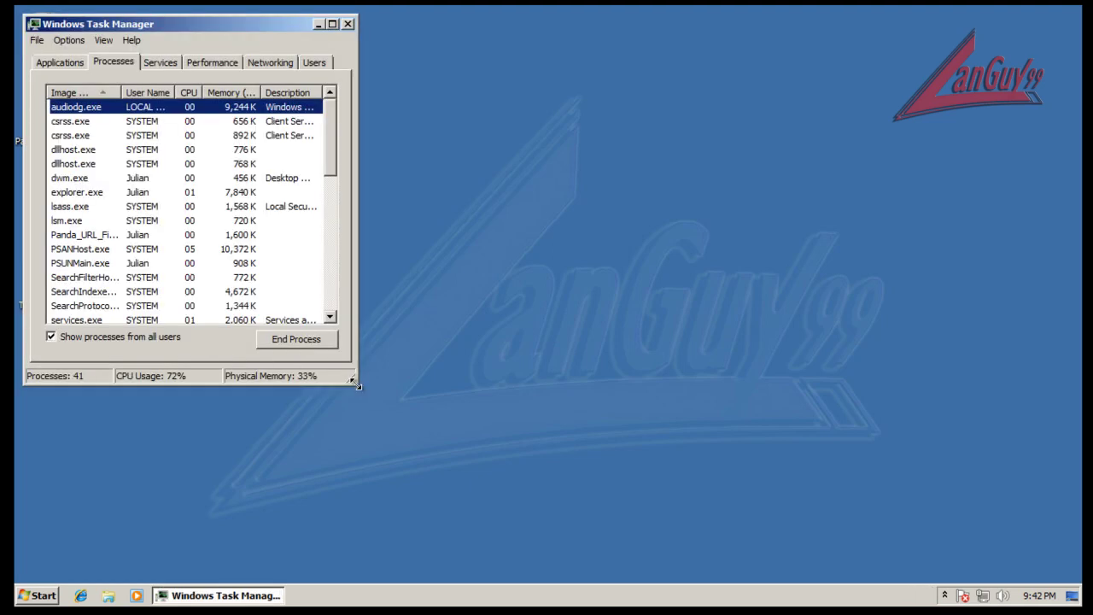
pyautogui.moveTo(357, 386); pyautogui.dragTo(506, 472)
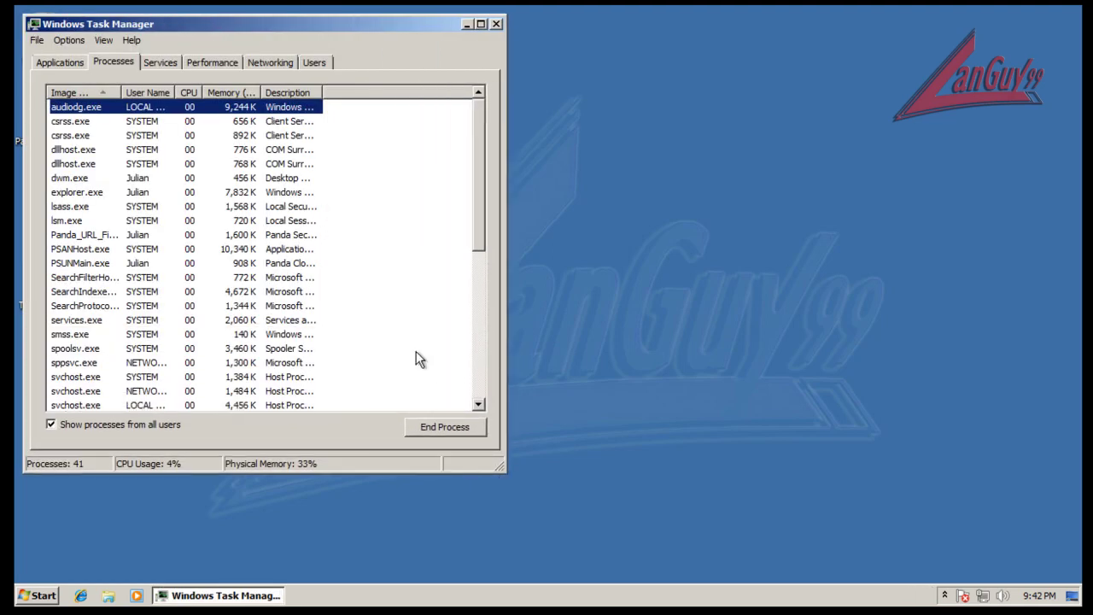
# Sort the process list by description and widen the Description column to read the Panda process descriptions in full
pyautogui.click(284, 94)
pyautogui.scroll(-3, 318, 218)
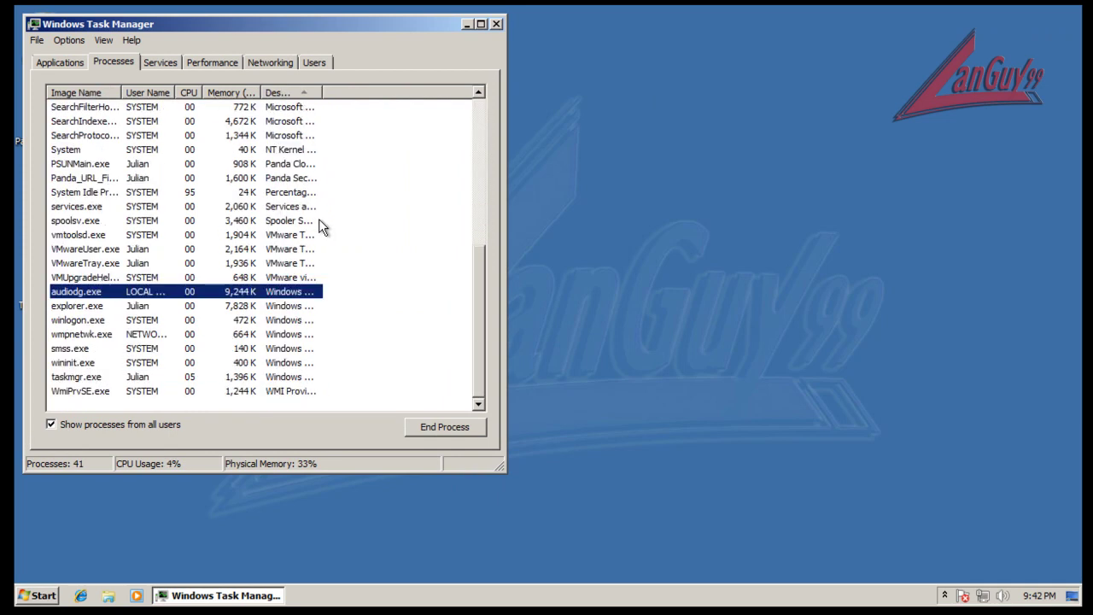
pyautogui.click(288, 177)
pyautogui.click(284, 164)
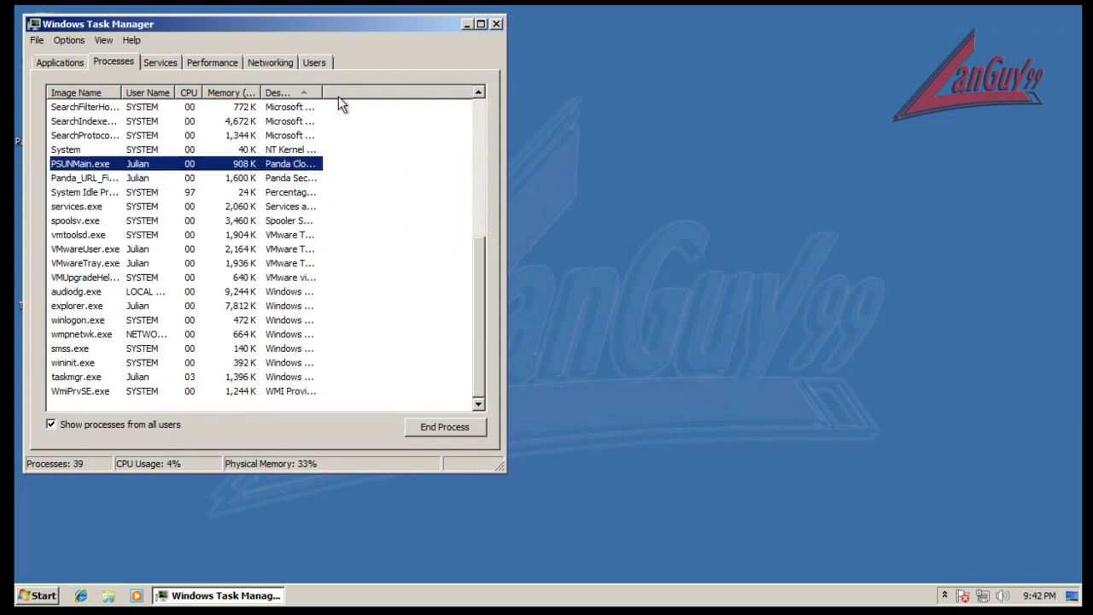
pyautogui.moveTo(320, 92); pyautogui.dragTo(411, 91)
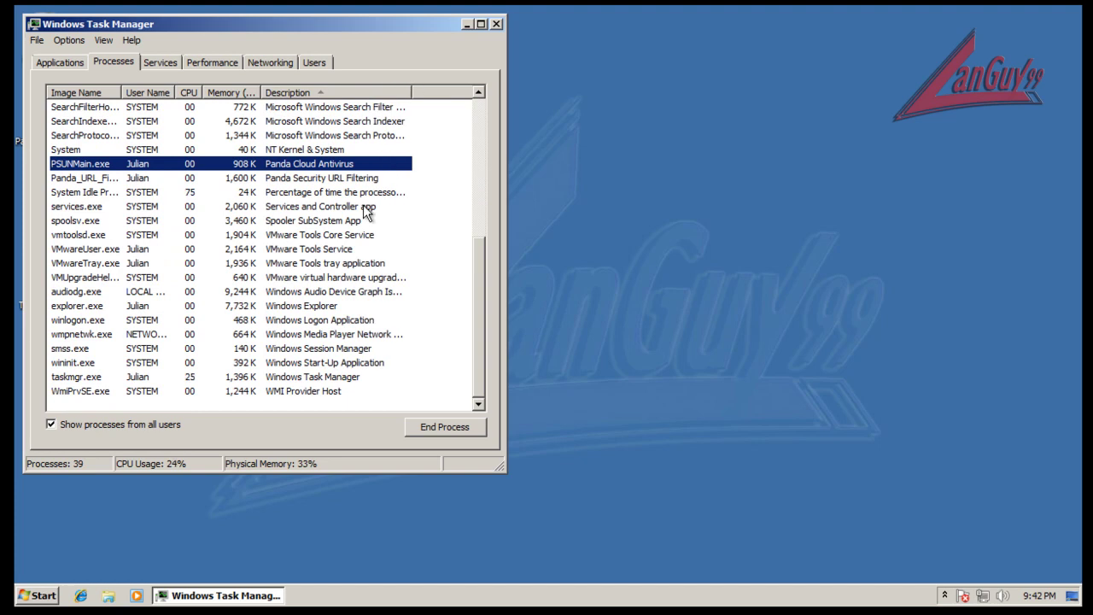
# Examine the memory use of PSANHost.exe and the Panda Security URL Filtering process, and close Task Manager
pyautogui.scroll(6, 374, 260)
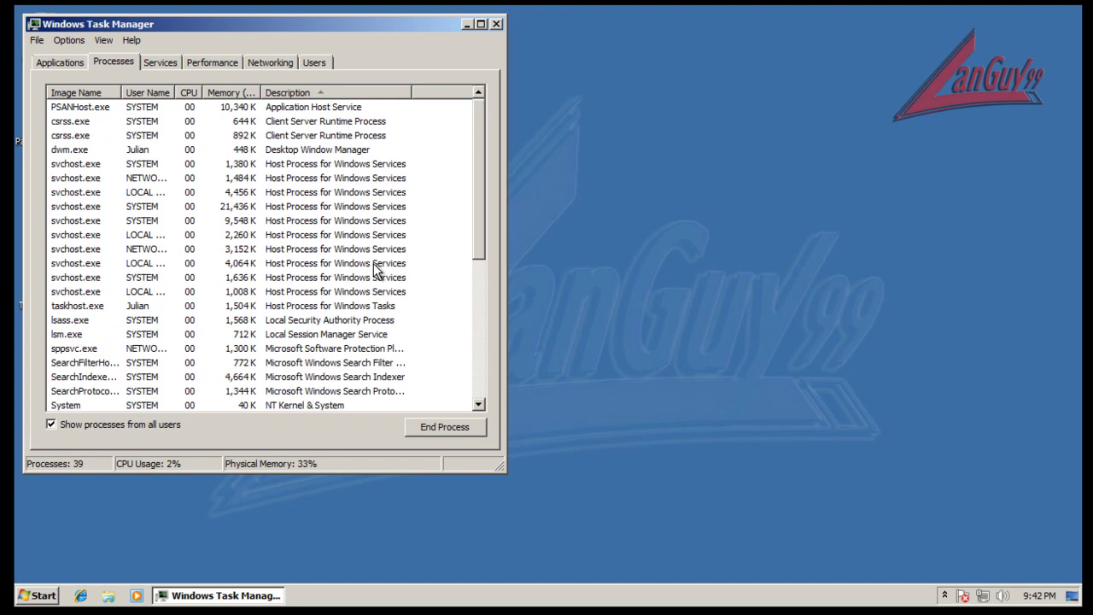
pyautogui.click(305, 108)
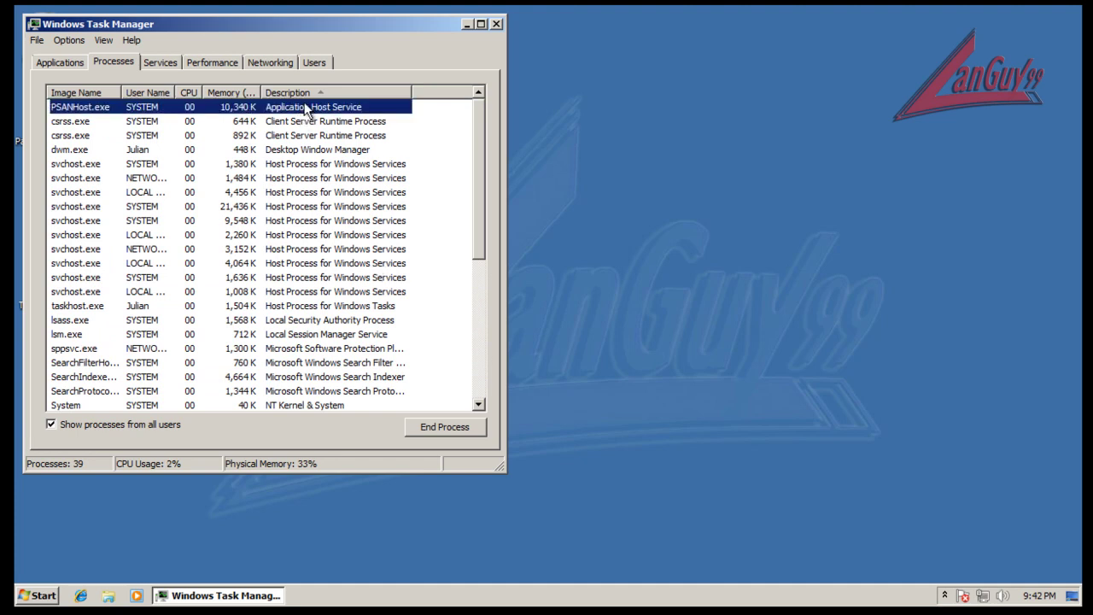
pyautogui.scroll(-4, 304, 108)
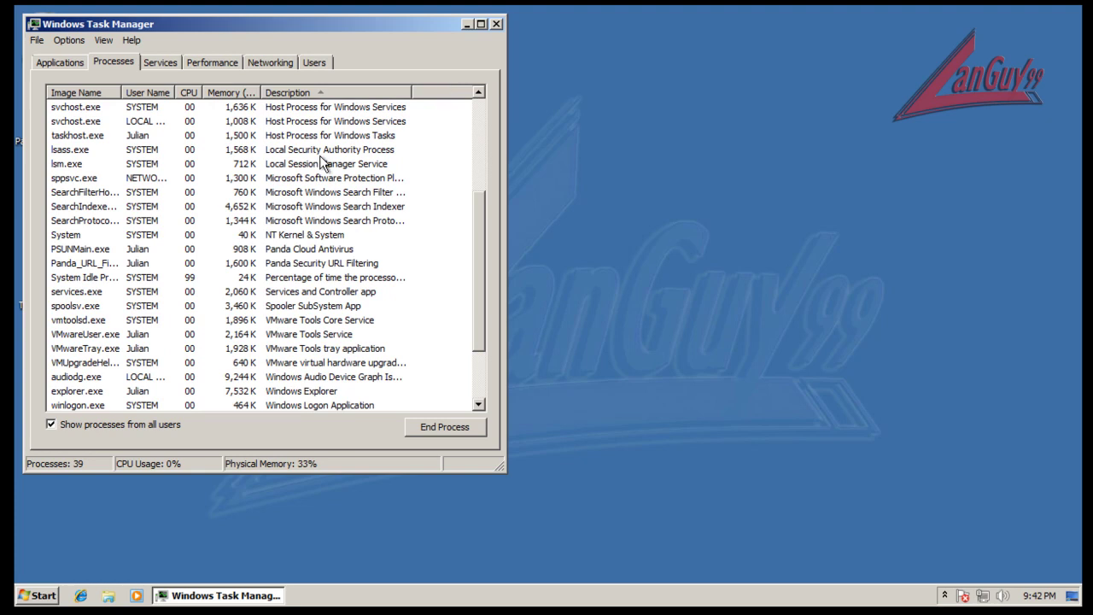
pyautogui.scroll(-1, 323, 164)
pyautogui.click(323, 223)
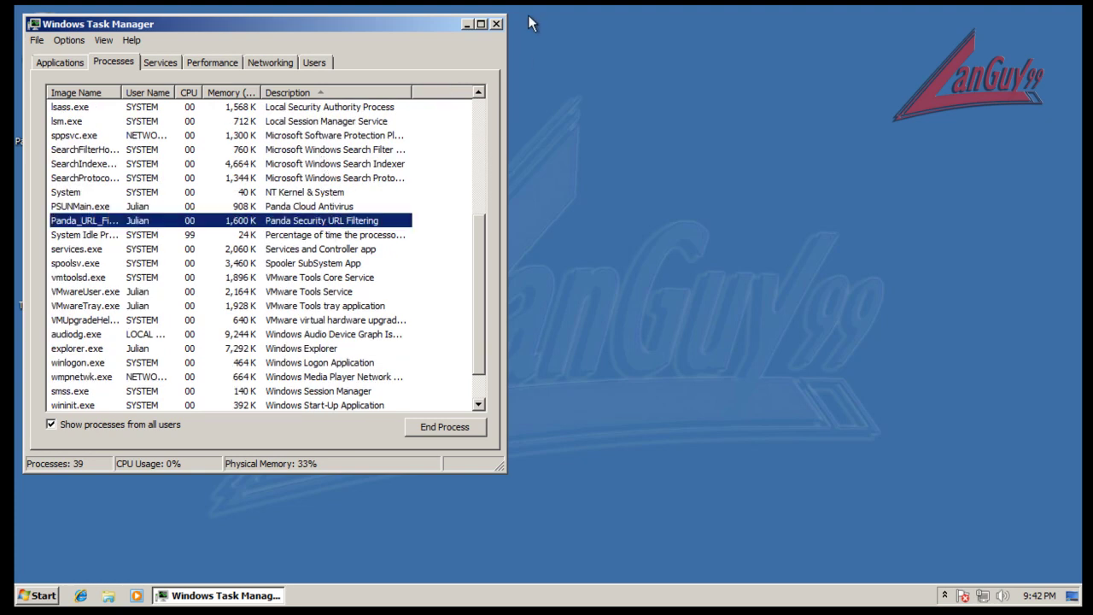
pyautogui.click(496, 23)
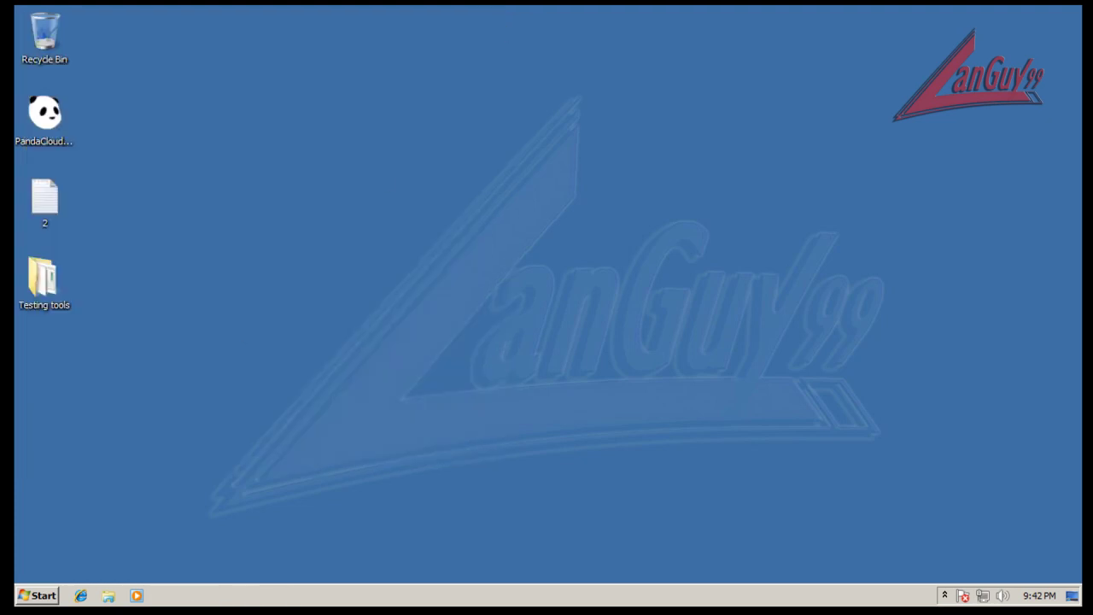
# Open the text file named 2 and Internet Explorer side by side, loading the browser's home page instead of the last session
pyautogui.click(82, 595)
pyautogui.doubleClick(48, 194)
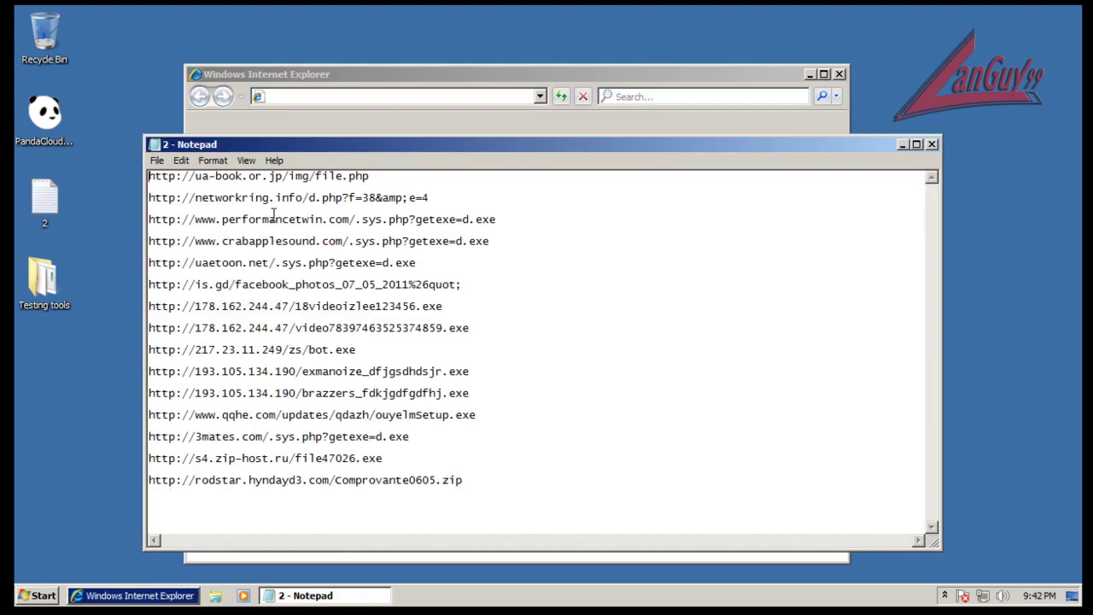
pyautogui.moveTo(350, 138); pyautogui.dragTo(227, 79)
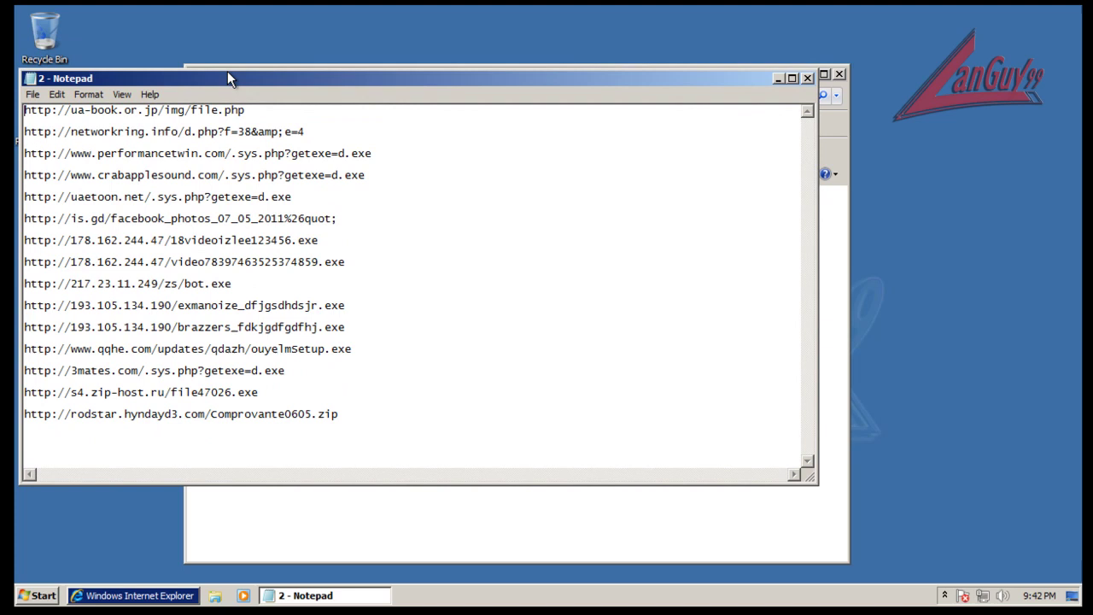
pyautogui.click(338, 64)
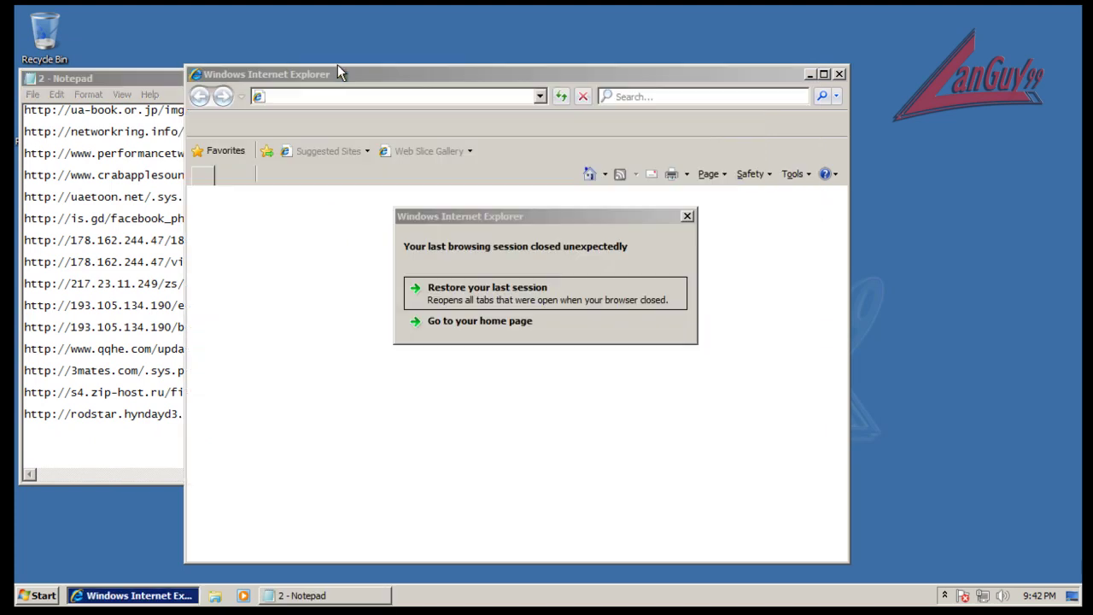
pyautogui.click(485, 324)
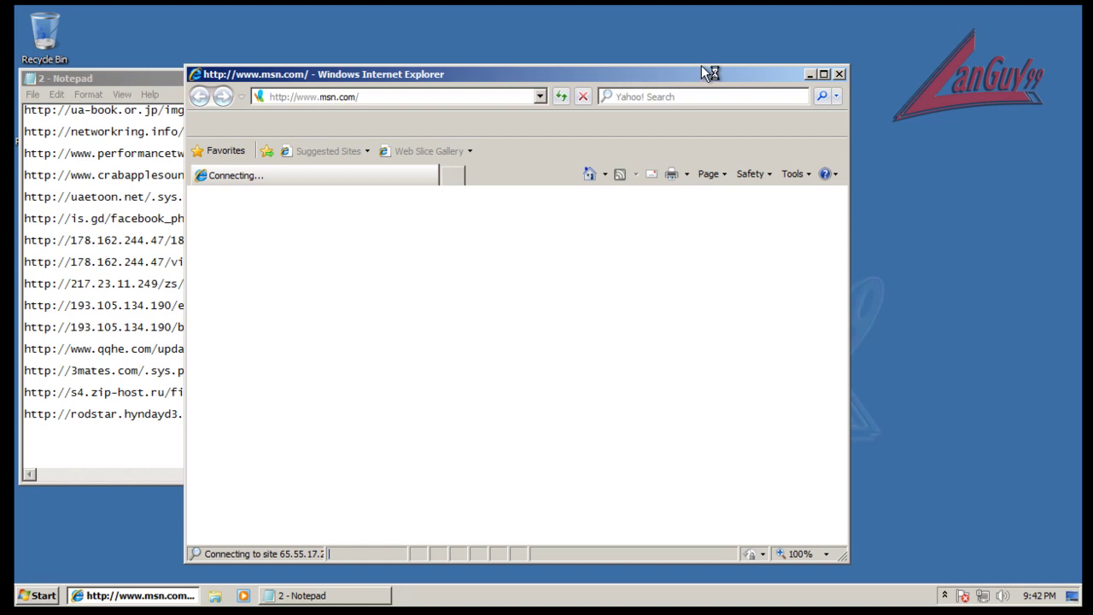
pyautogui.click(154, 79)
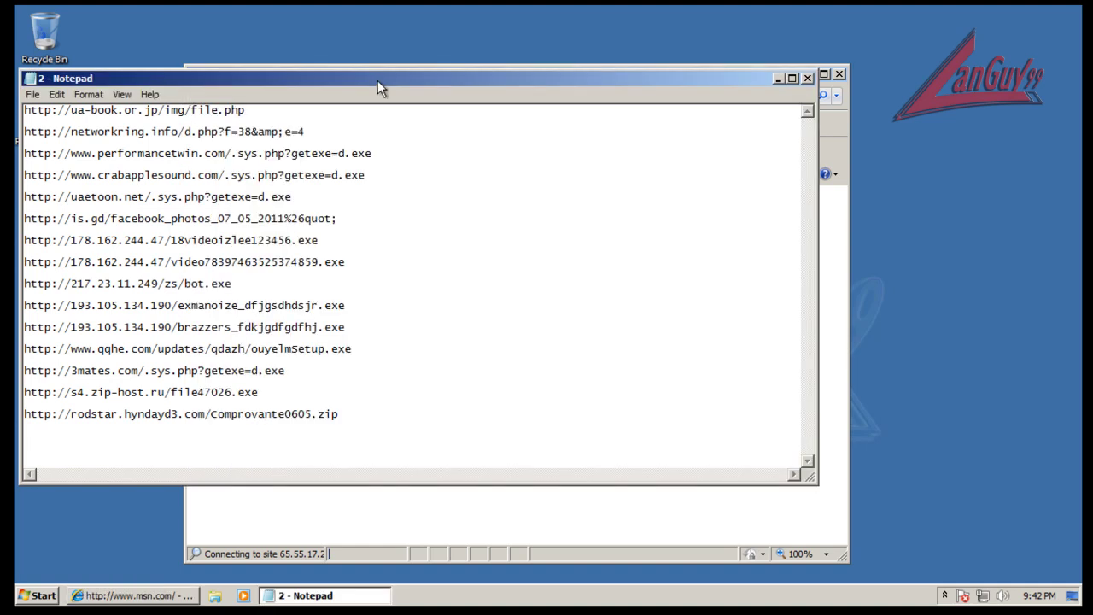
pyautogui.moveTo(252, 111); pyautogui.dragTo(15, 73)
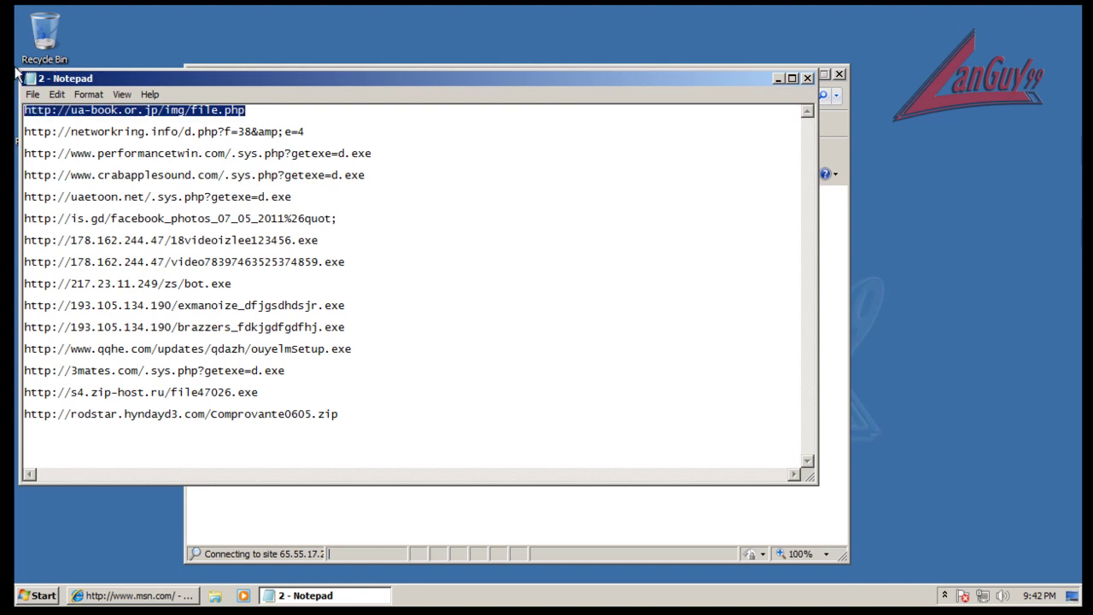
pyautogui.click(515, 67)
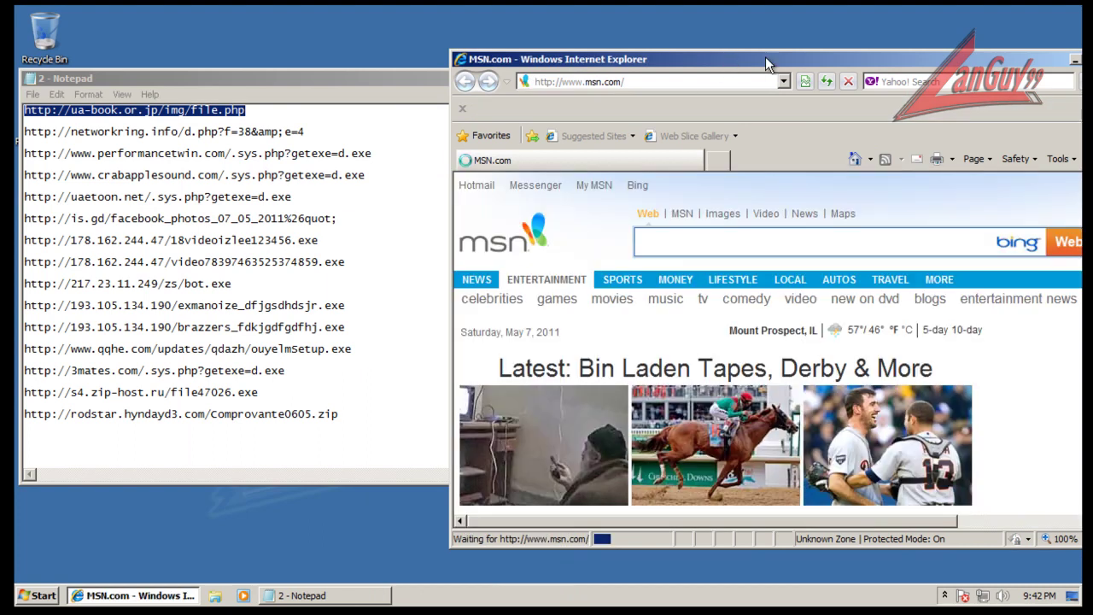
pyautogui.moveTo(713, 55); pyautogui.dragTo(694, 60)
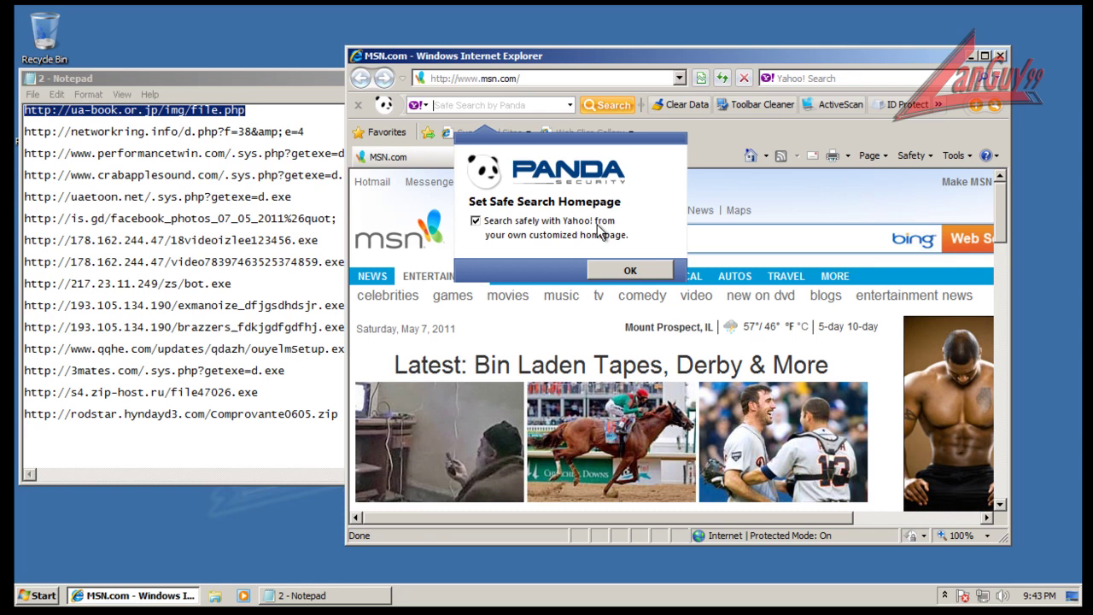
# Decline Panda's offer to set a Yahoo! safe search homepage
pyautogui.click(476, 221)
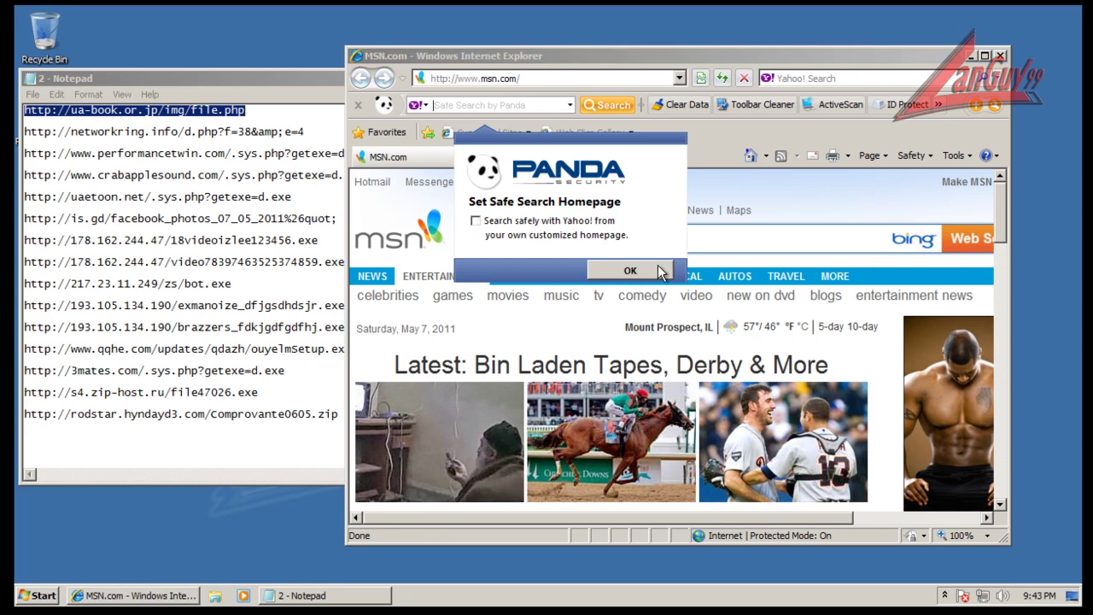
pyautogui.click(659, 271)
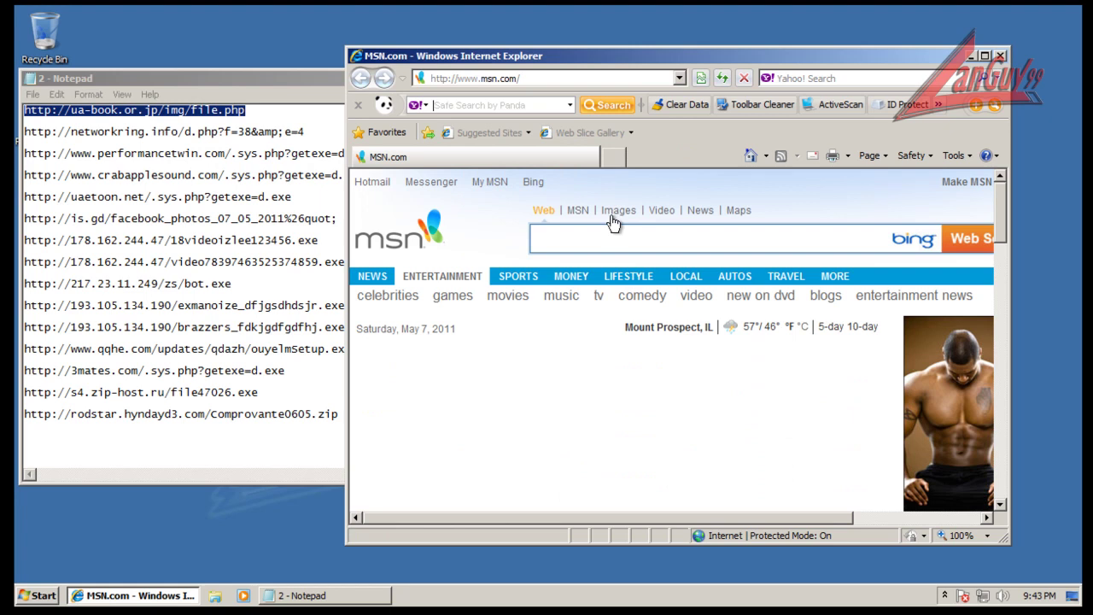
pyautogui.click(598, 80)
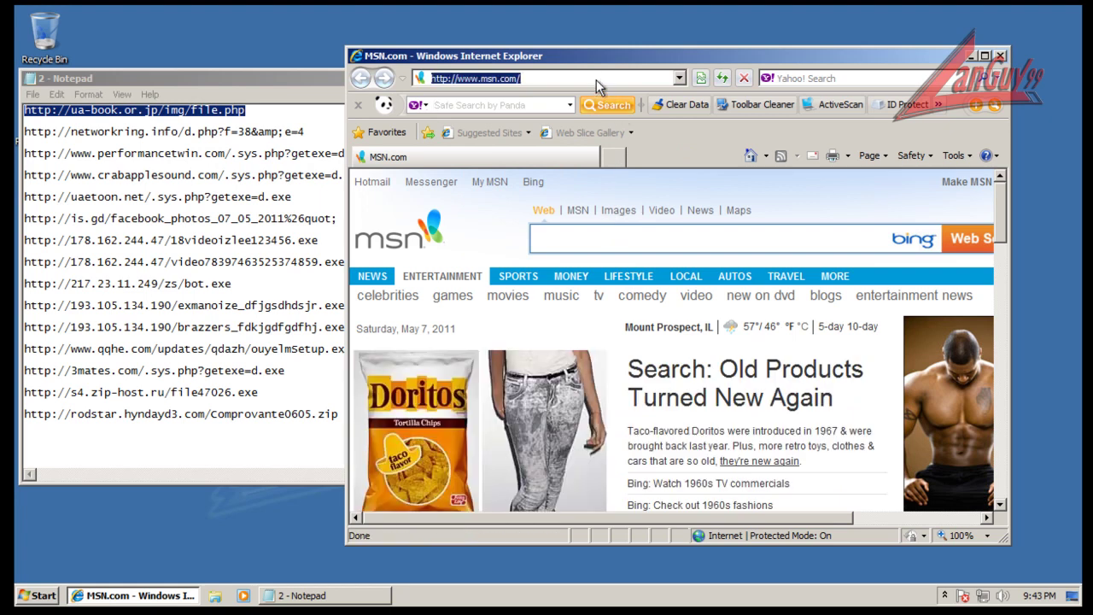
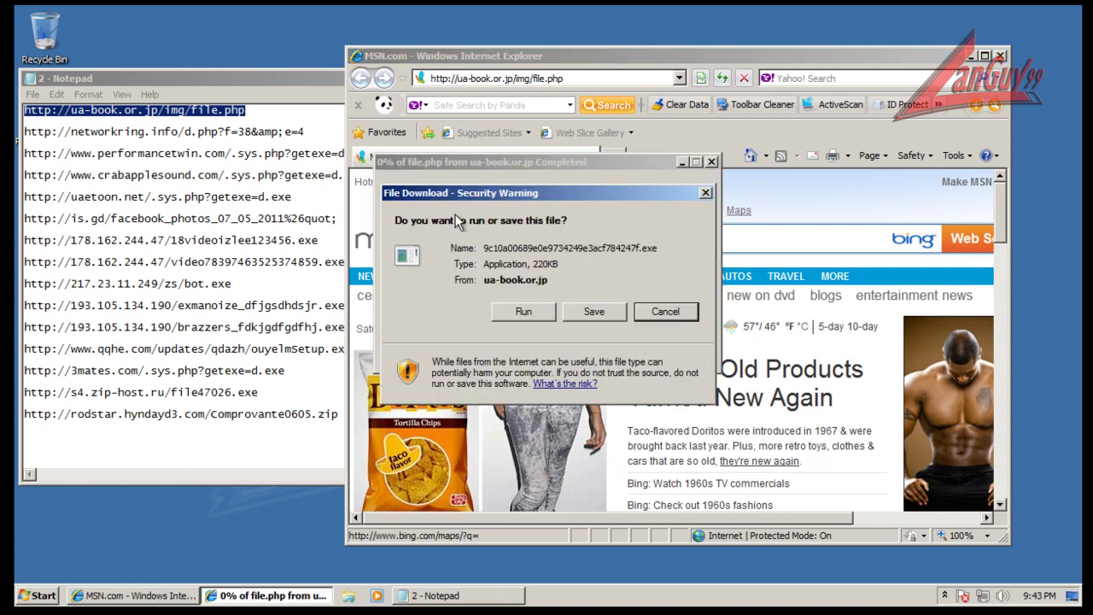
pyautogui.click(535, 316)
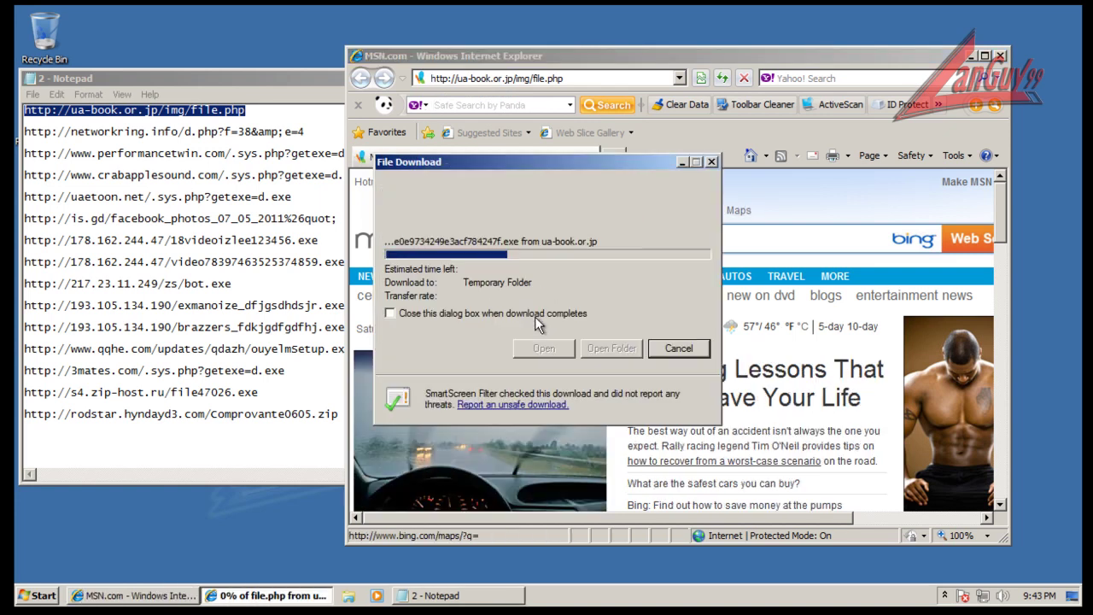
pyautogui.click(604, 293)
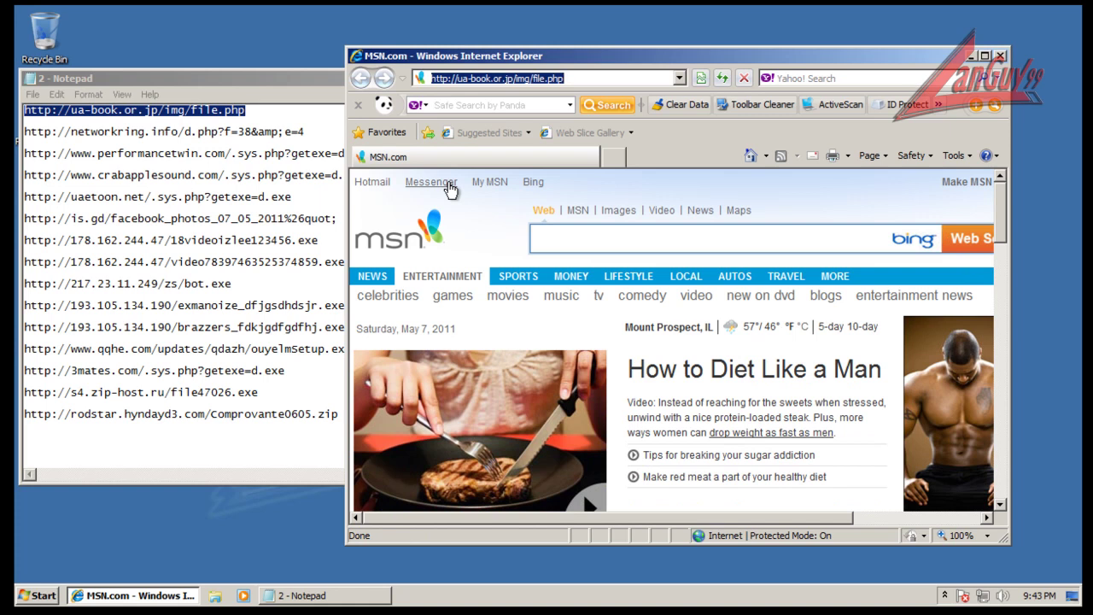
pyautogui.click(316, 134)
pyautogui.hotkey('shift', 'Home')
pyautogui.hotkey('ctrl', 'c')
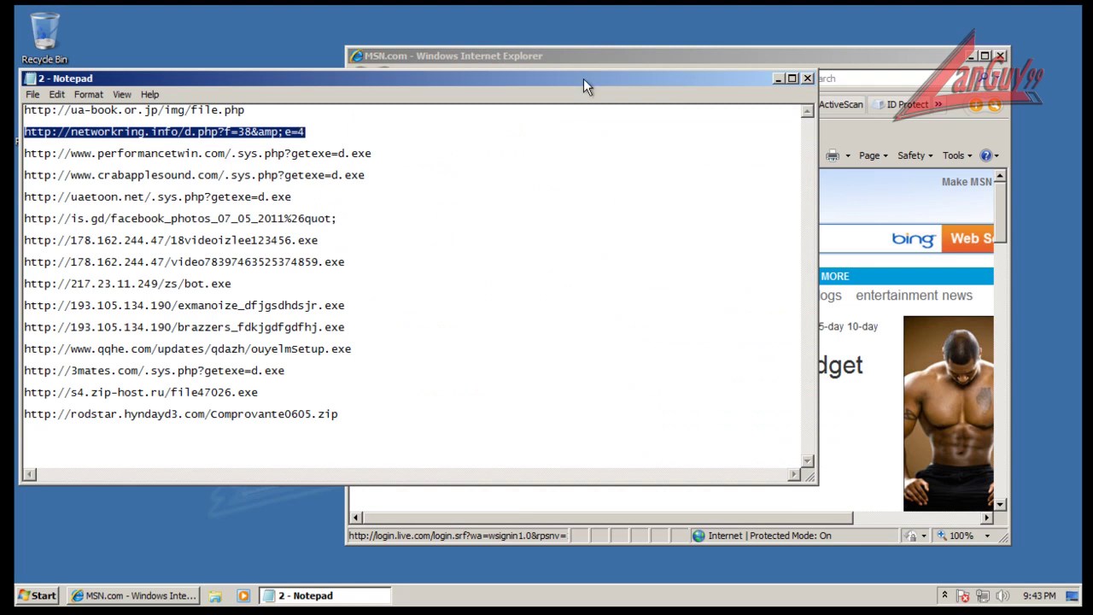
# Return to the browser, check the running processes in Task Manager, and close Task Manager
pyautogui.click(597, 52)
pyautogui.rightClick(556, 596)
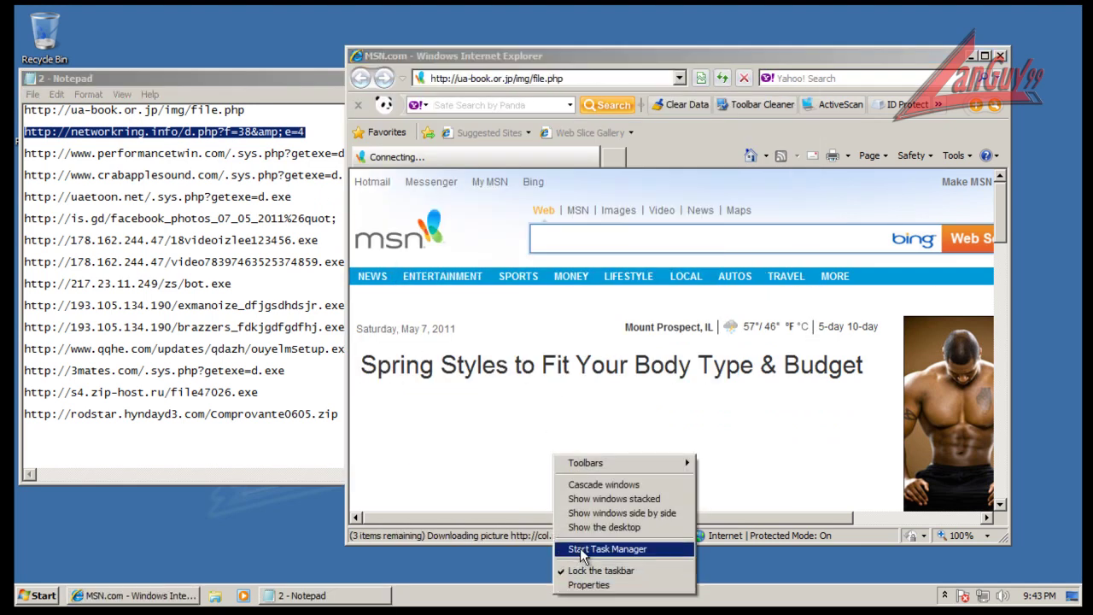
pyautogui.click(579, 547)
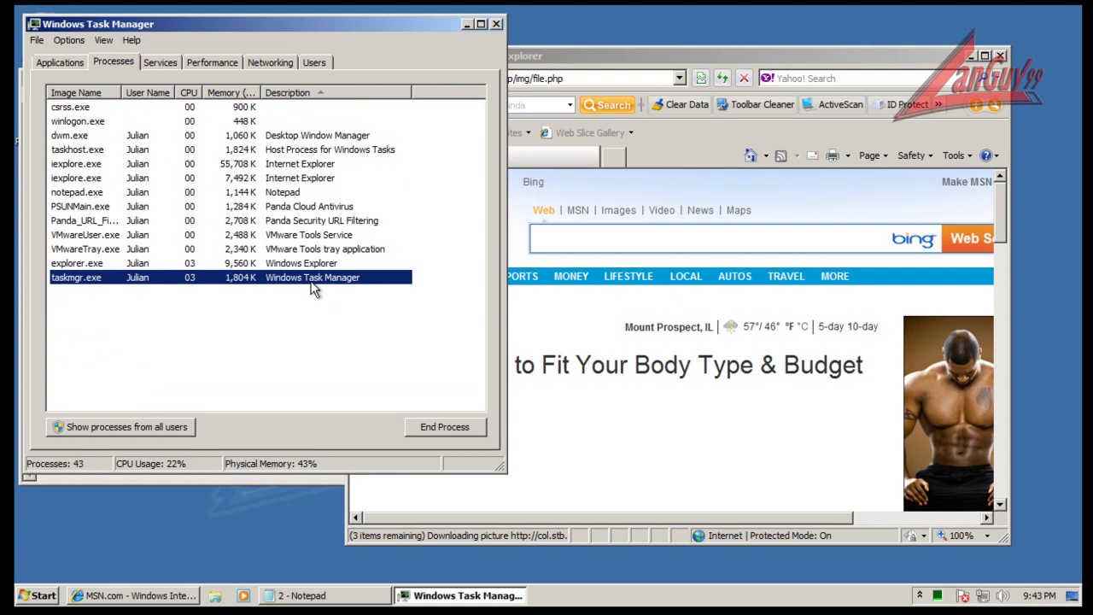
pyautogui.click(495, 24)
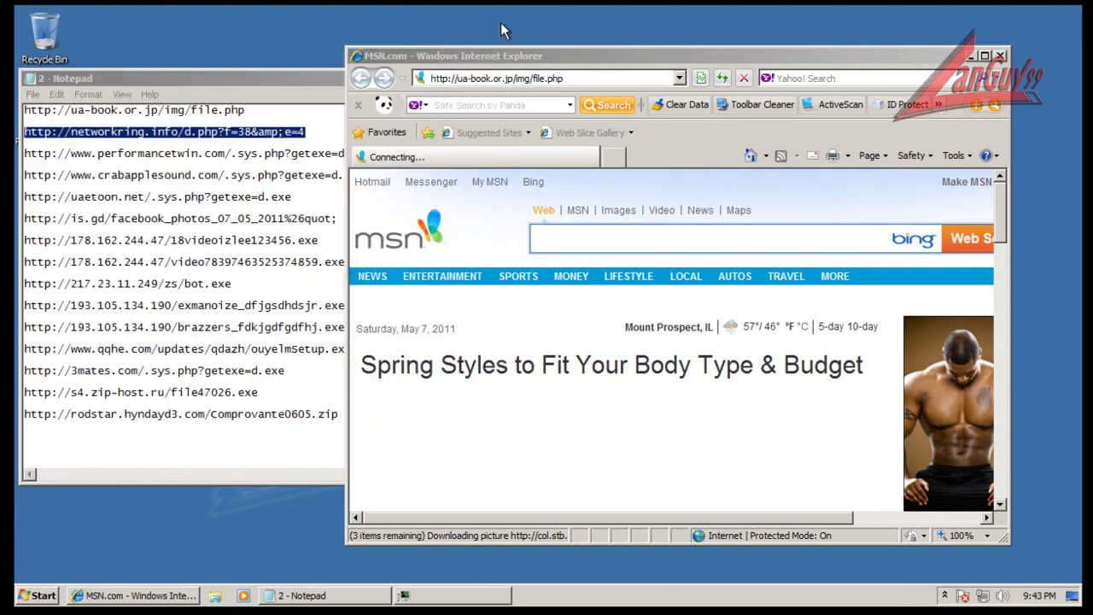
pyautogui.click(577, 79)
pyautogui.hotkey('ctrl', 'v')
pyautogui.press('Return')
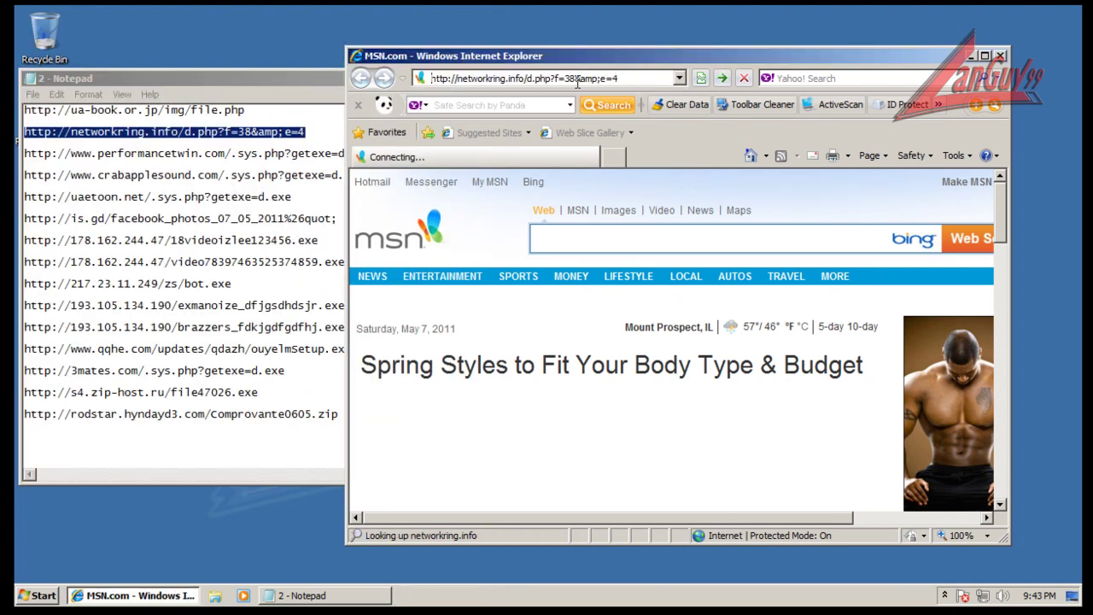
pyautogui.moveTo(503, 284)
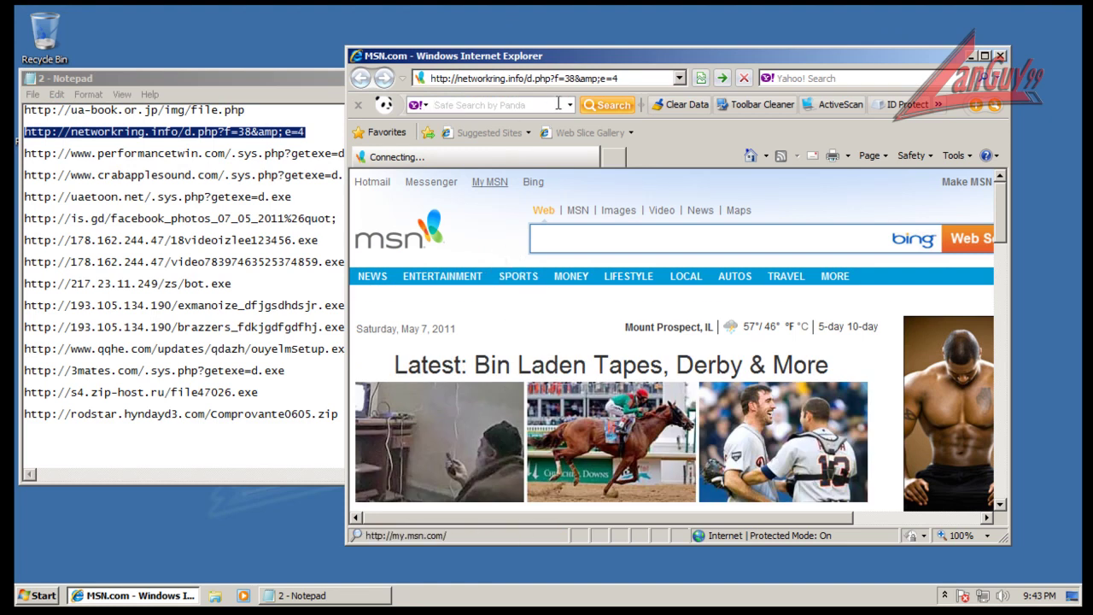
pyautogui.click(628, 77)
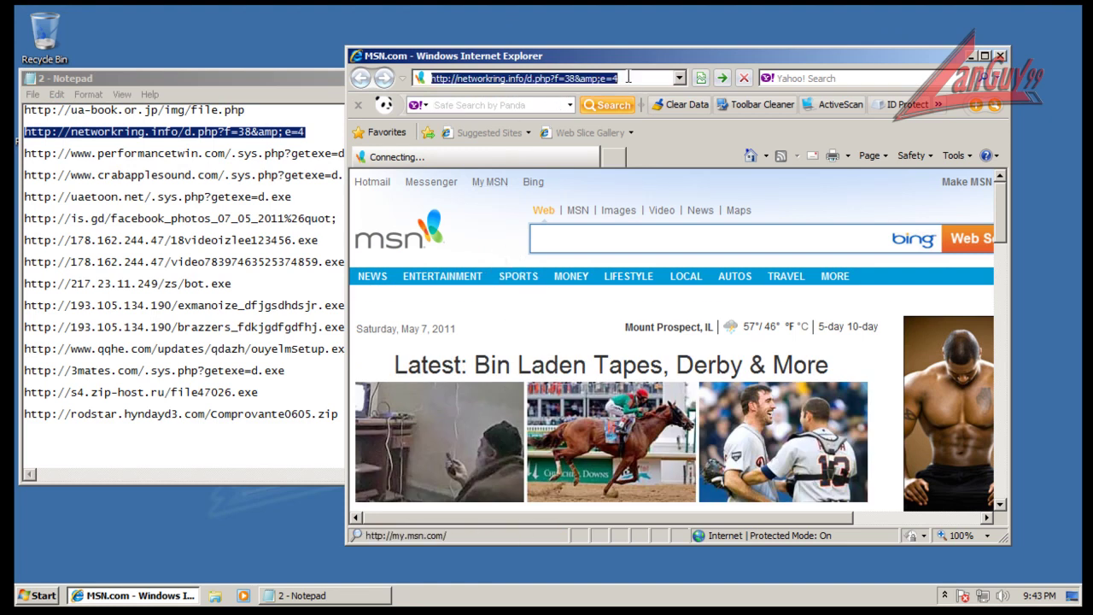
pyautogui.press('Return')
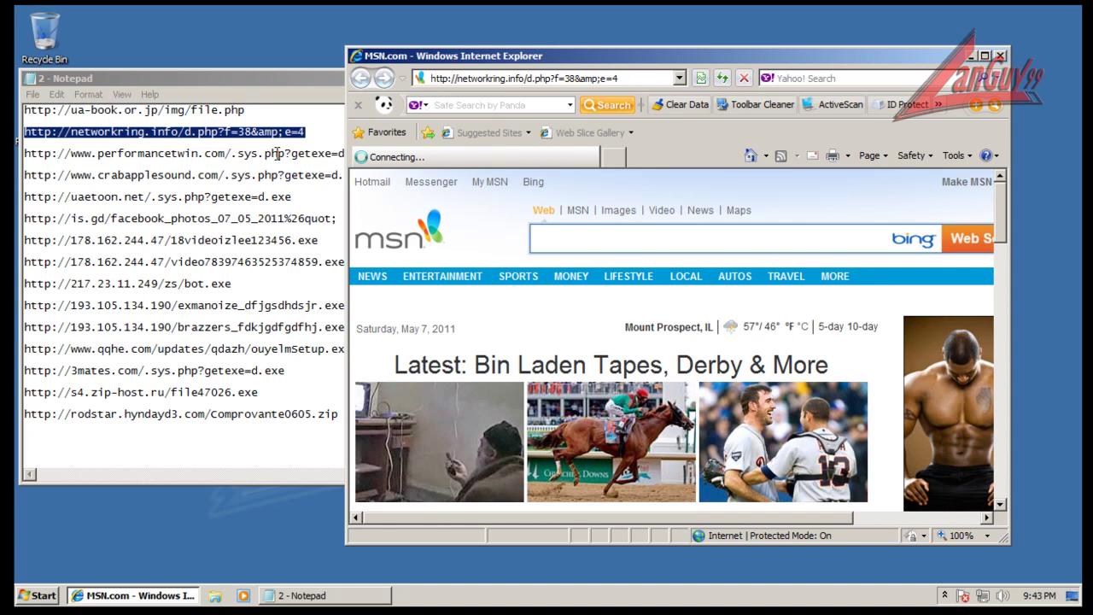
pyautogui.click(277, 153)
pyautogui.doubleClick(372, 145)
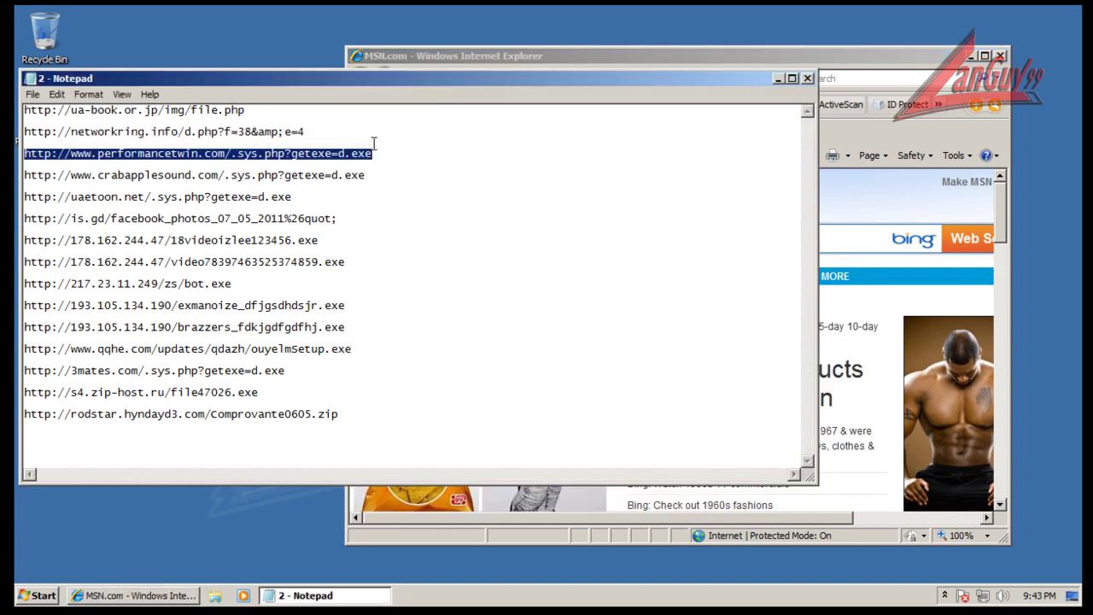
pyautogui.click(841, 65)
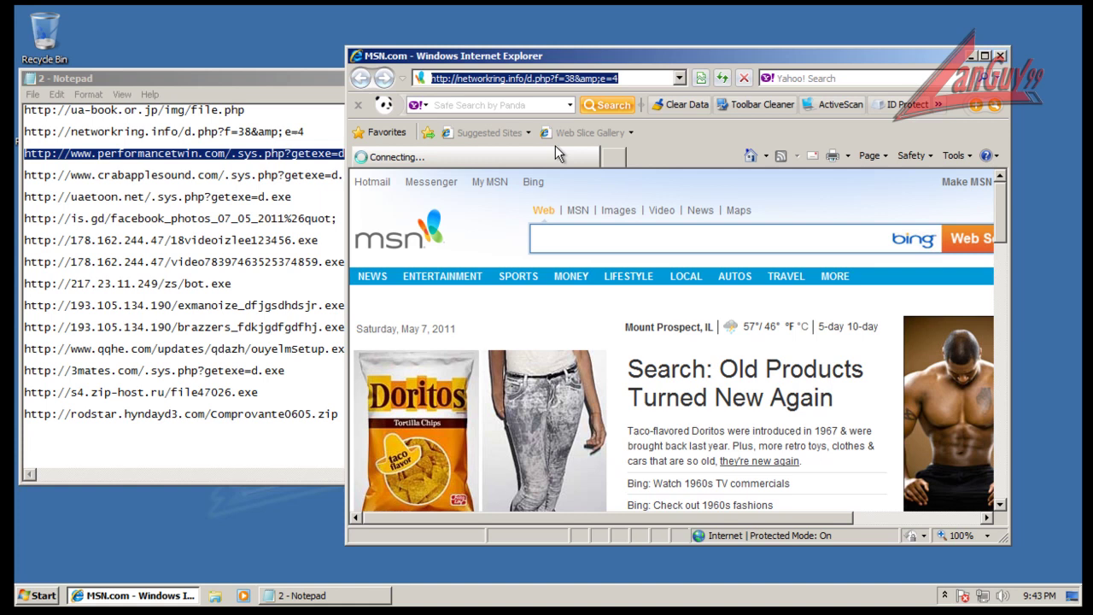
pyautogui.click(616, 157)
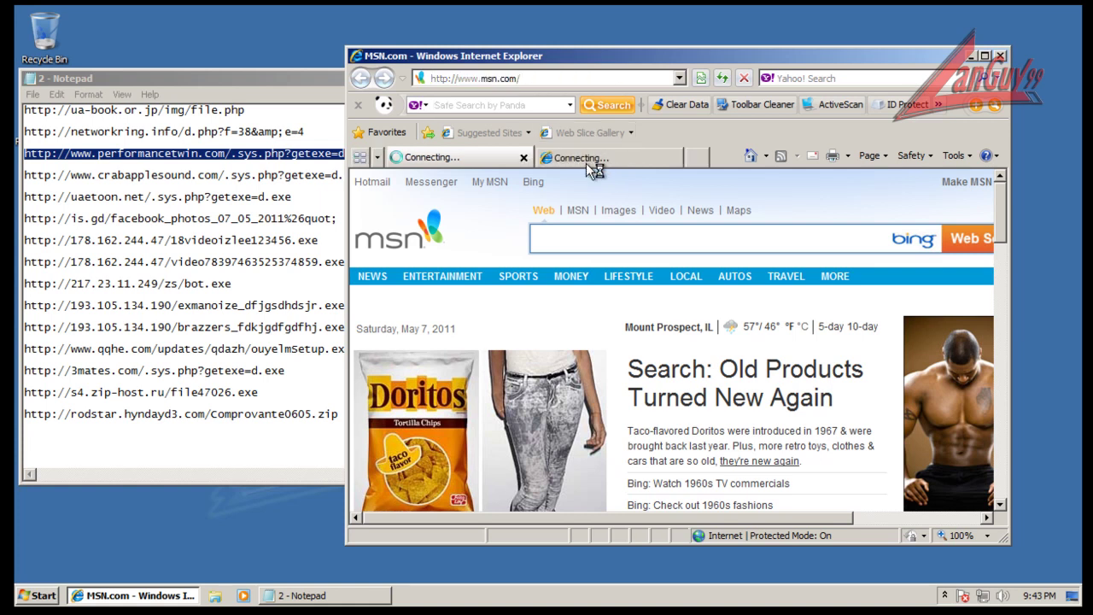
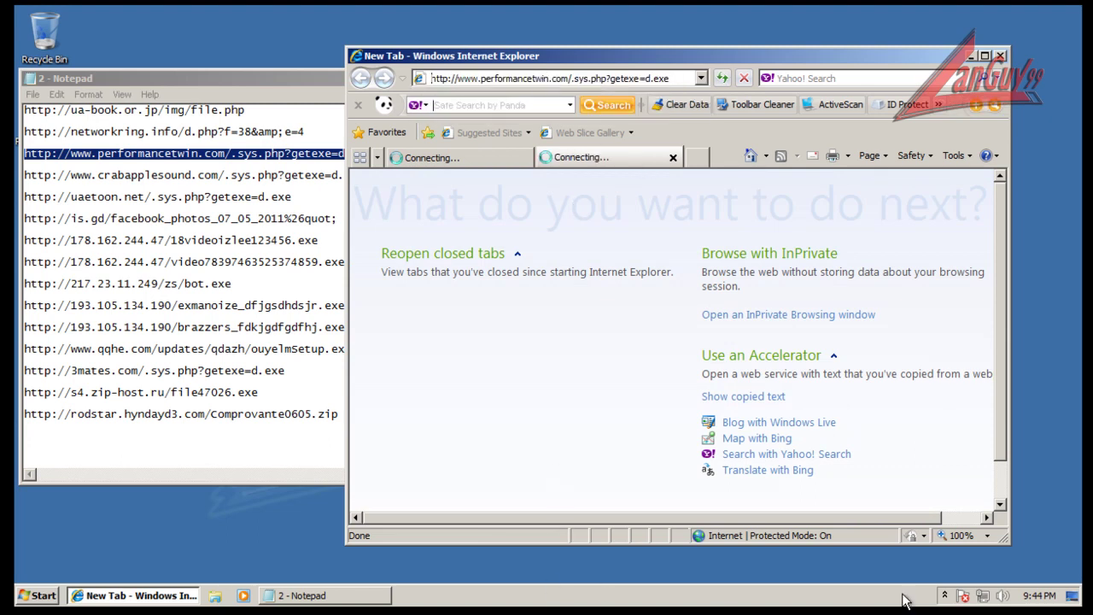
# Check the hidden notification area icons and the loading state of both browser tabs
pyautogui.click(944, 595)
pyautogui.click(947, 596)
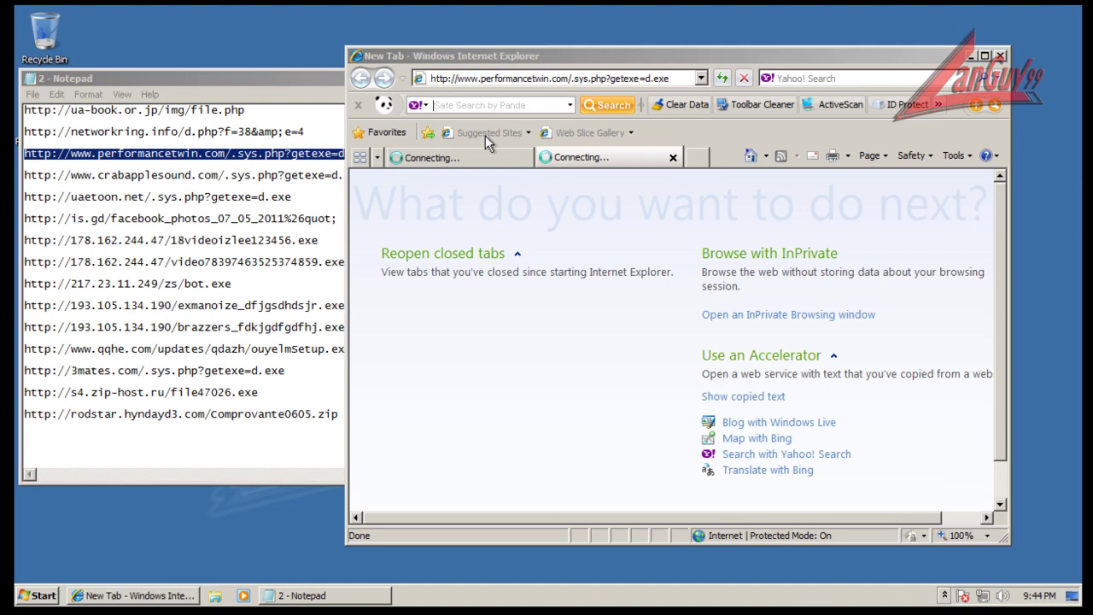
pyautogui.click(474, 159)
pyautogui.click(587, 159)
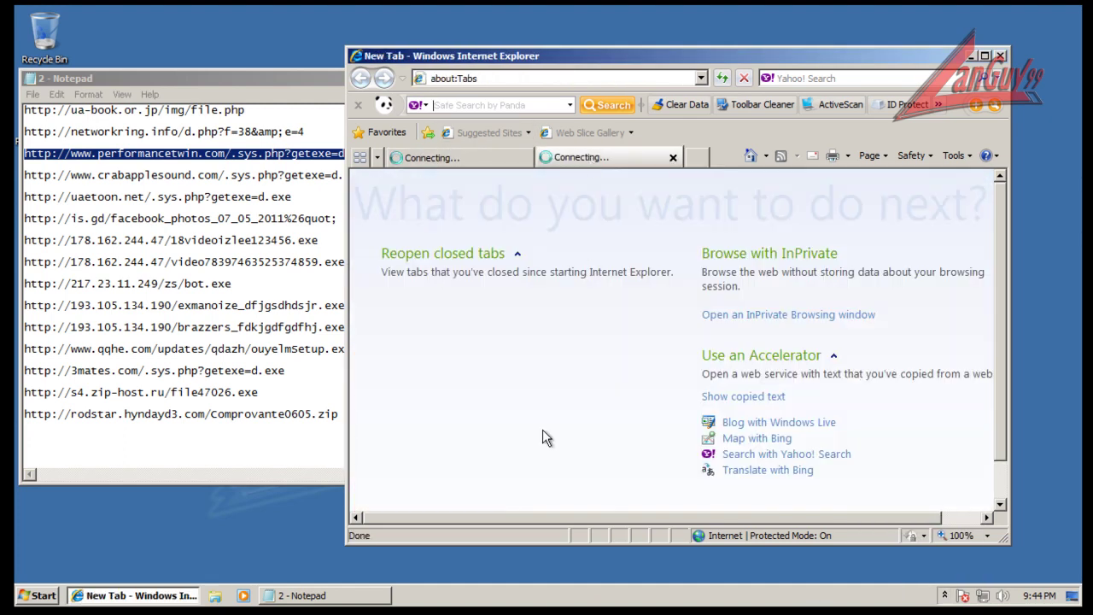
# Open Task Manager, list the processes from all users, and sort them by highest CPU use
pyautogui.rightClick(520, 592)
pyautogui.click(558, 544)
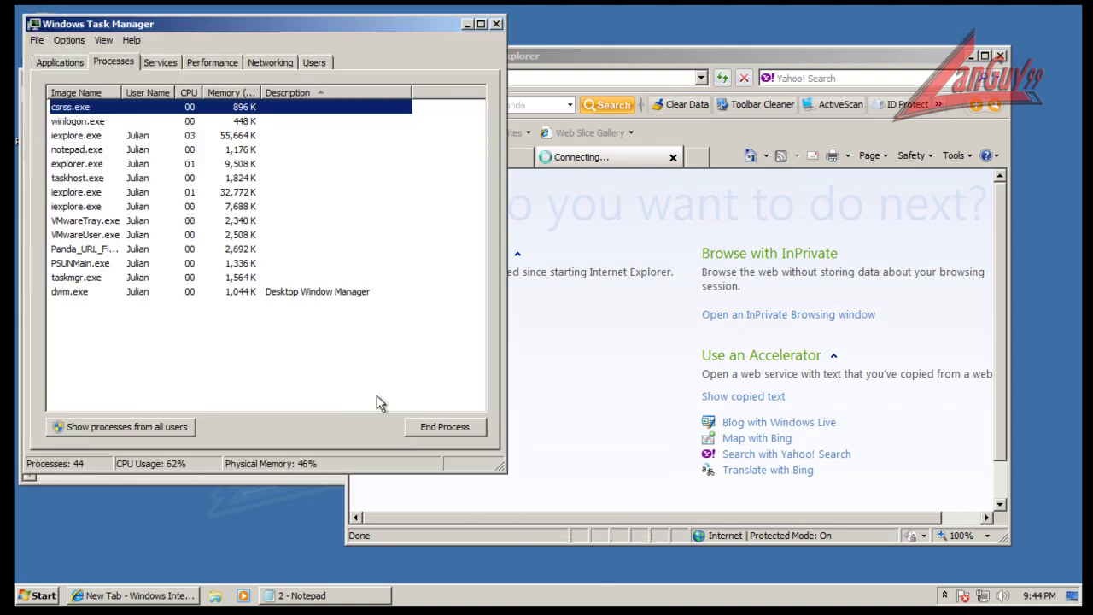
pyautogui.click(176, 427)
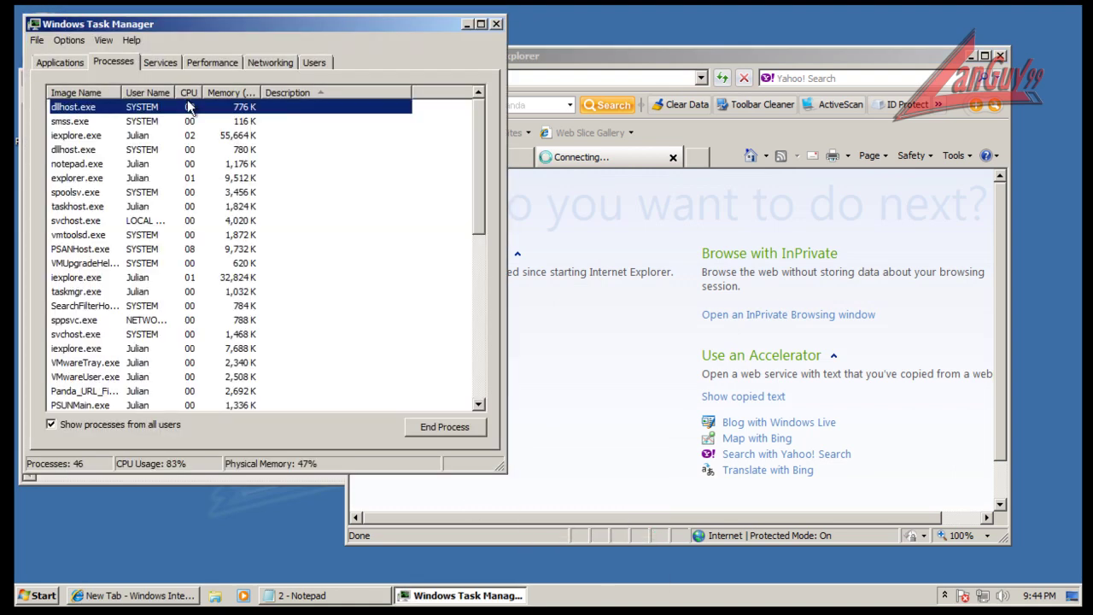
pyautogui.click(188, 93)
pyautogui.click(188, 92)
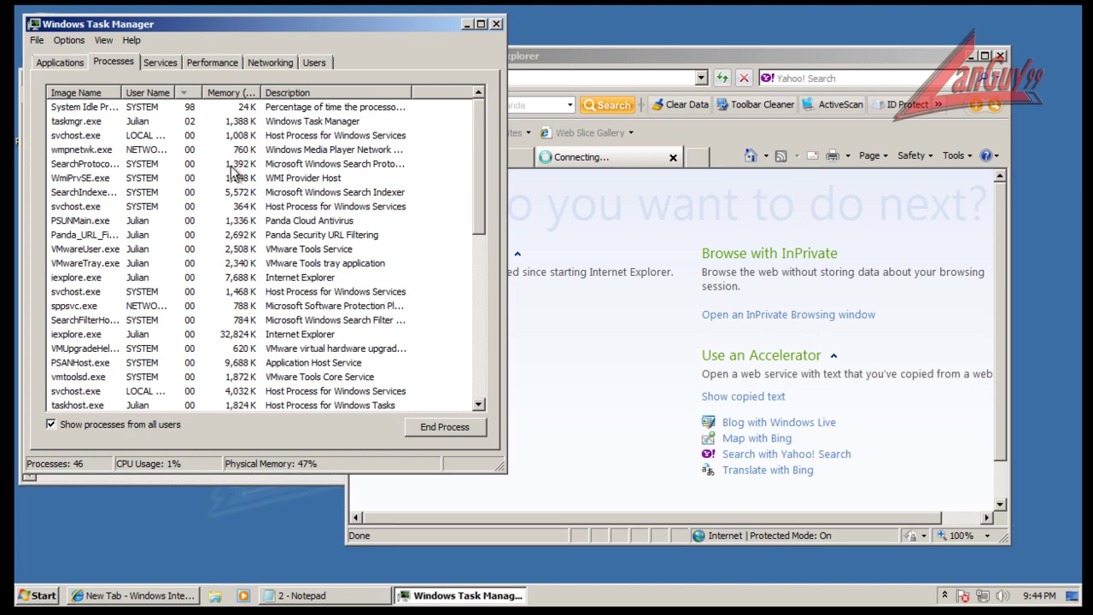
# Sort the processes by description, examine the list down to its end, and close Task Manager
pyautogui.click(338, 94)
pyautogui.scroll(-5, 350, 149)
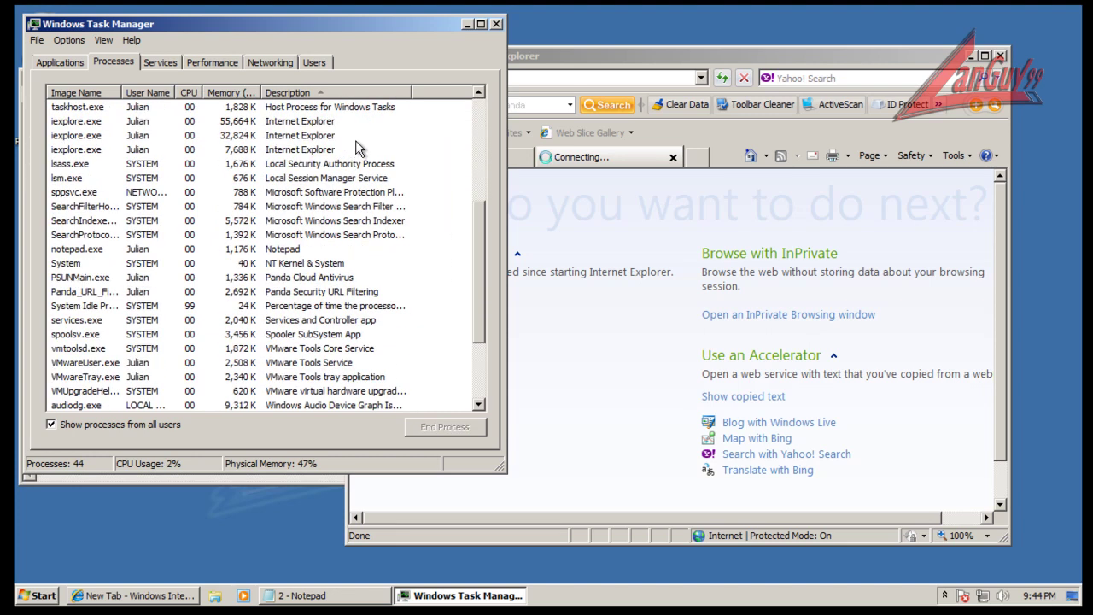
pyautogui.scroll(-1, 376, 141)
pyautogui.scroll(-2, 375, 141)
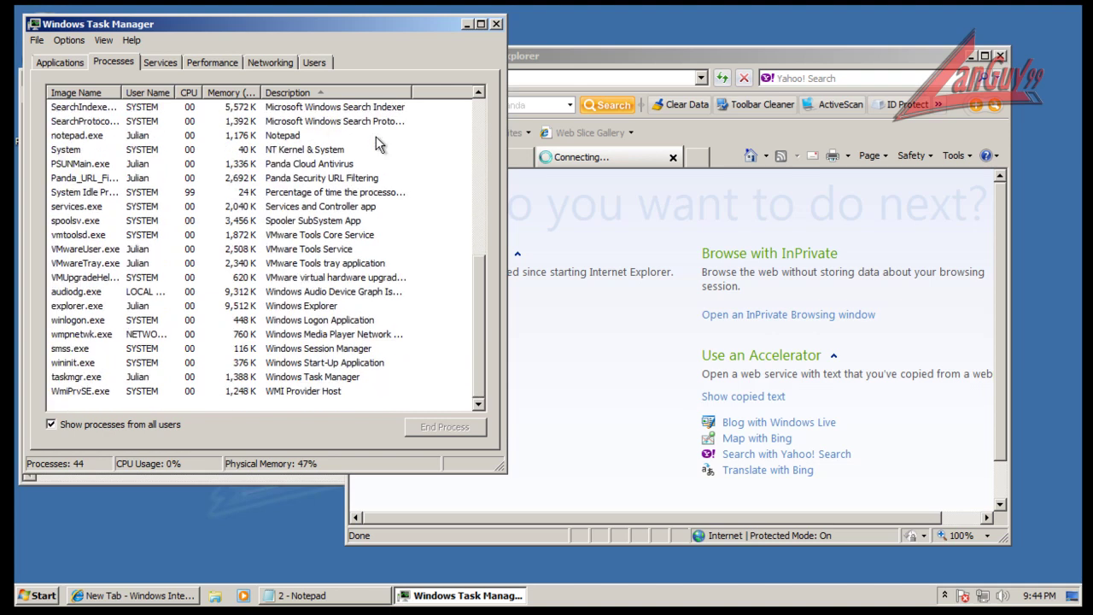
pyautogui.click(495, 24)
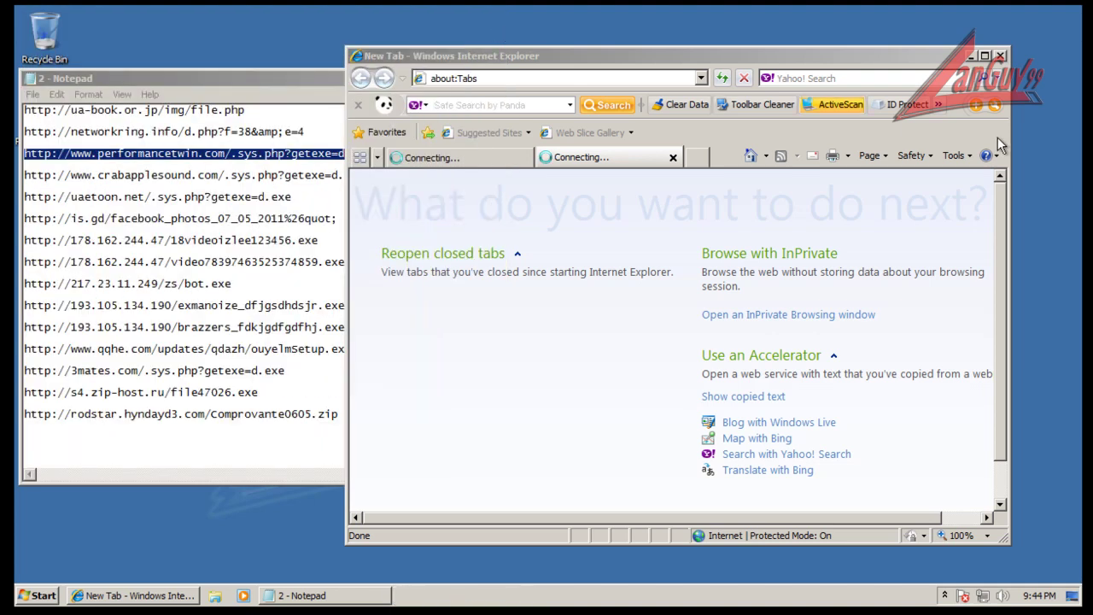
# Check the proxy server configuration in Internet Explorer's LAN settings and leave the options without saving changes
pyautogui.click(953, 155)
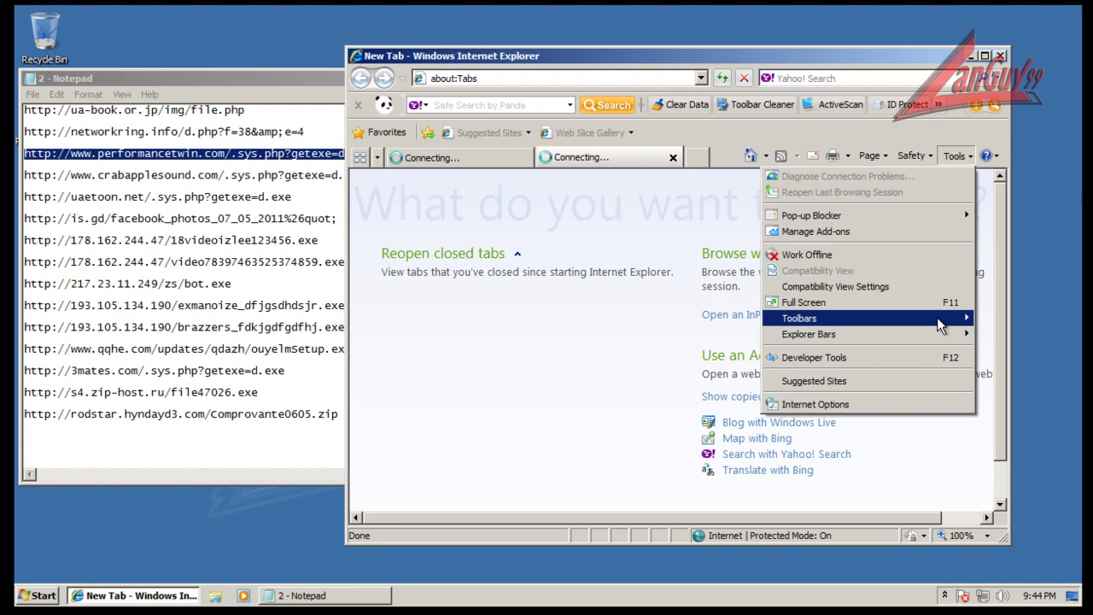
pyautogui.click(888, 404)
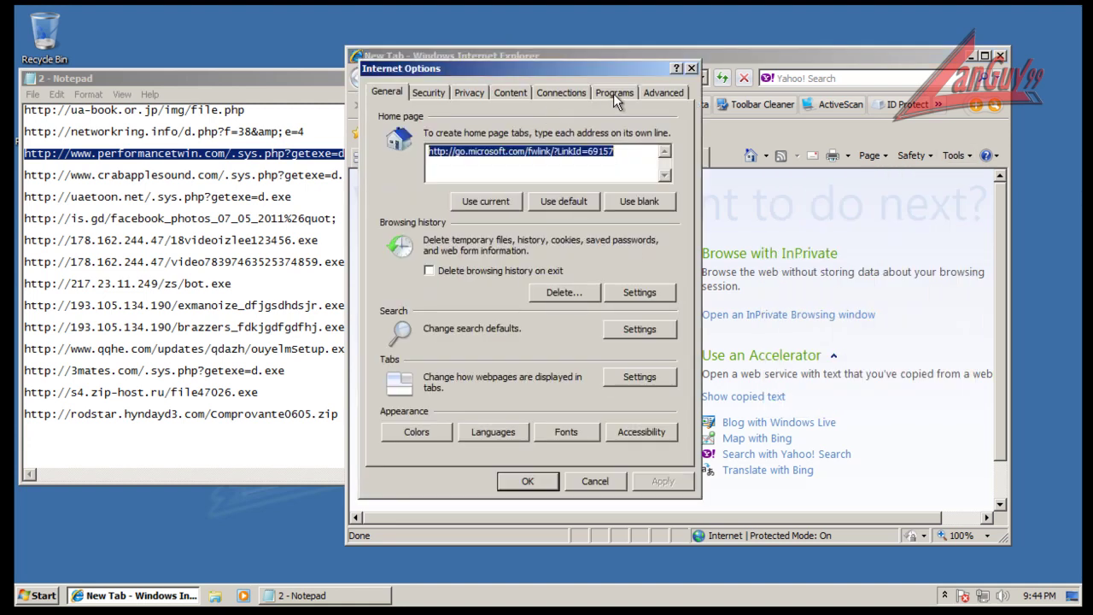
pyautogui.click(561, 93)
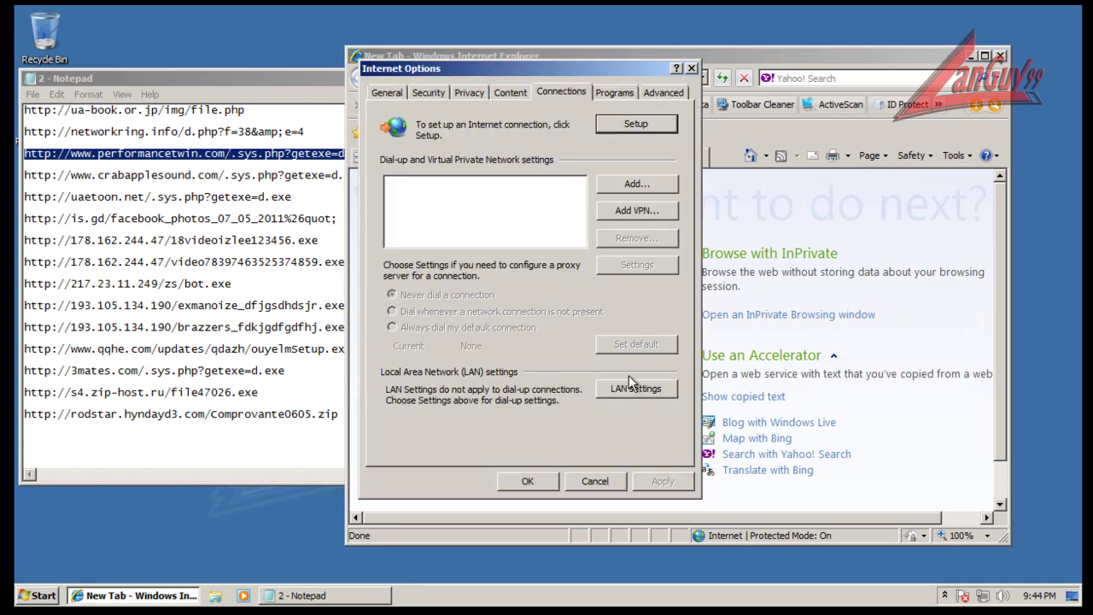
pyautogui.click(635, 390)
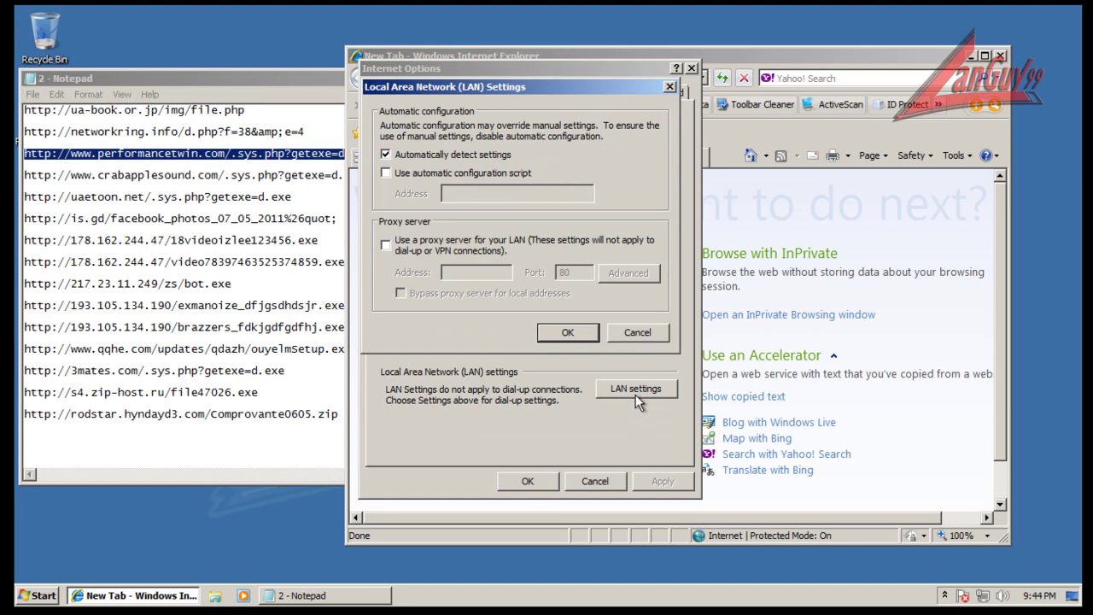
pyautogui.click(641, 331)
pyautogui.click(589, 481)
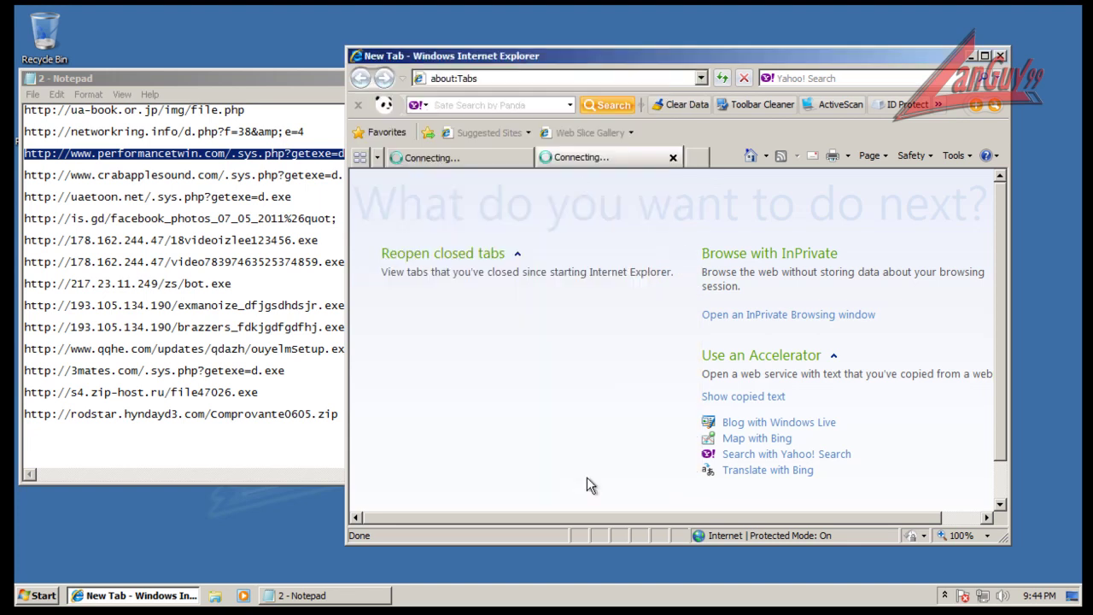
pyautogui.click(339, 180)
pyautogui.click(369, 175)
pyautogui.hotkey('shift', 'Home')
pyautogui.hotkey('ctrl', 'c')
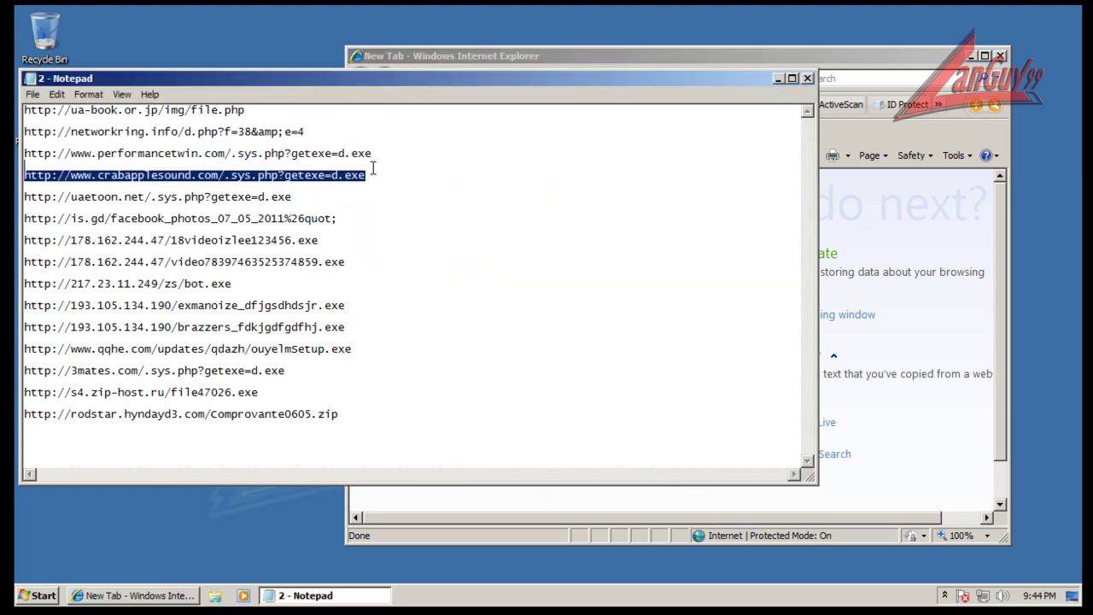
pyautogui.click(793, 64)
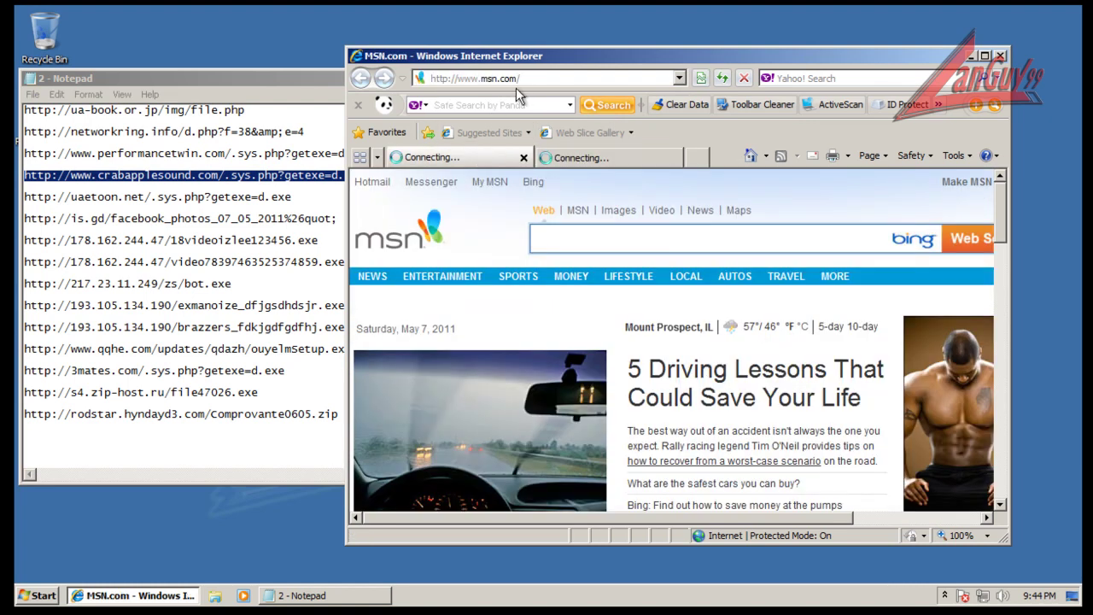
pyautogui.click(522, 78)
pyautogui.hotkey('ctrl', 'v')
pyautogui.press('Return')
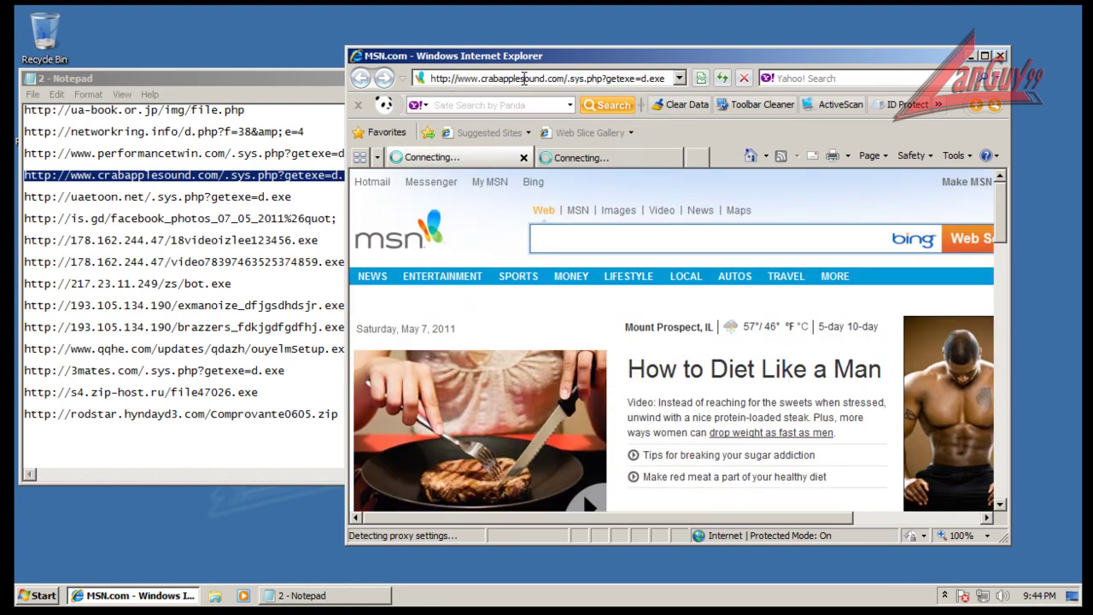
# Close the new tab and the whole Internet Explorer window, and start the browser again
pyautogui.click(600, 161)
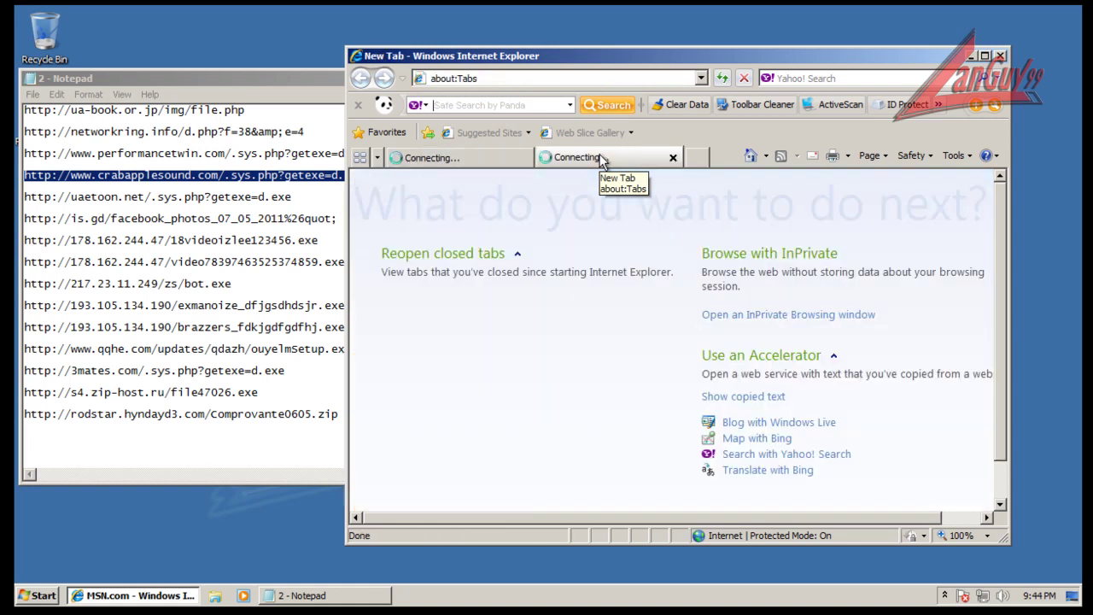
pyautogui.click(673, 160)
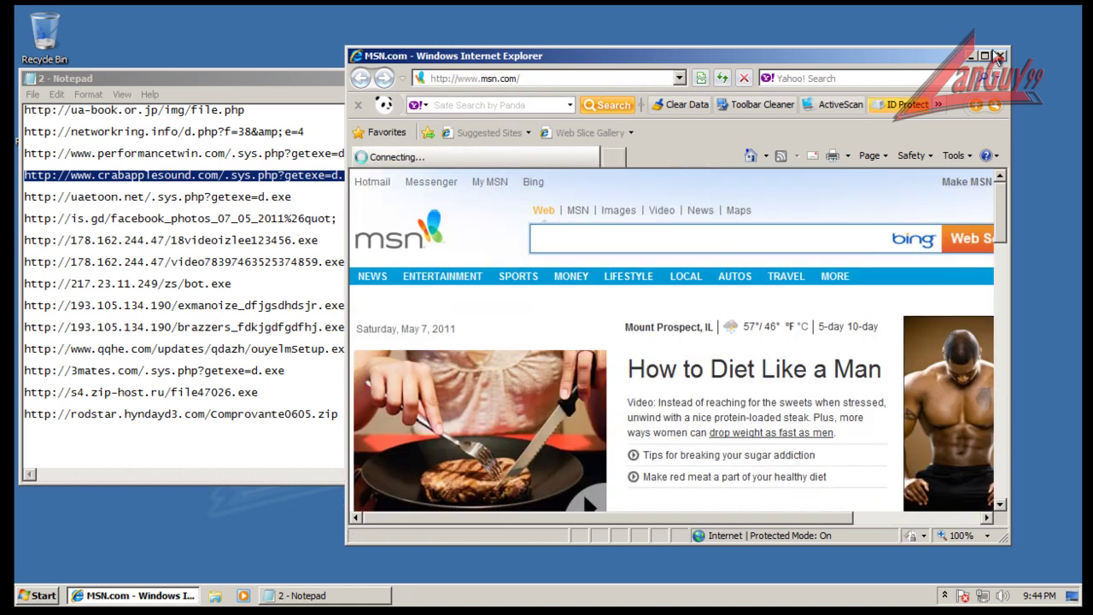
pyautogui.click(1000, 55)
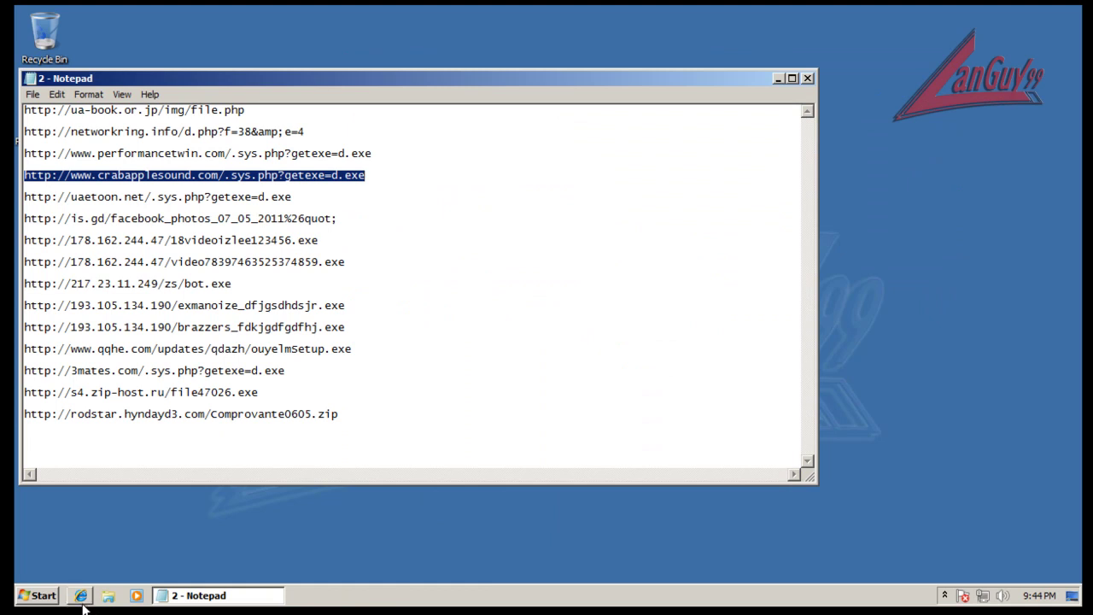
pyautogui.click(80, 595)
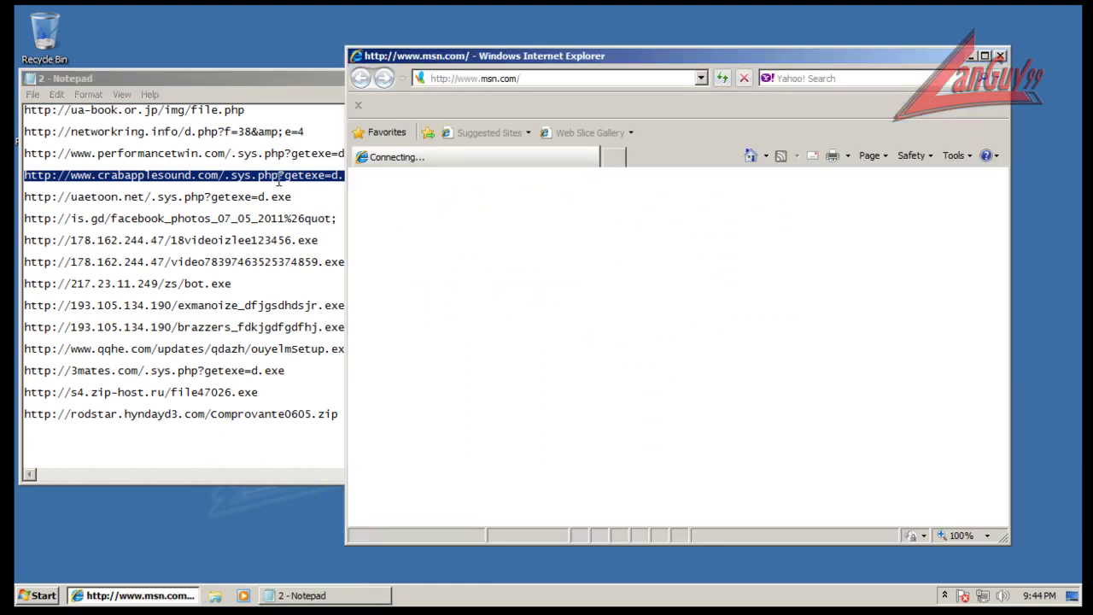
# Try to load the crabapplesound.com URL in the restarted browser, stop the navigation, and request the home page
pyautogui.click(300, 77)
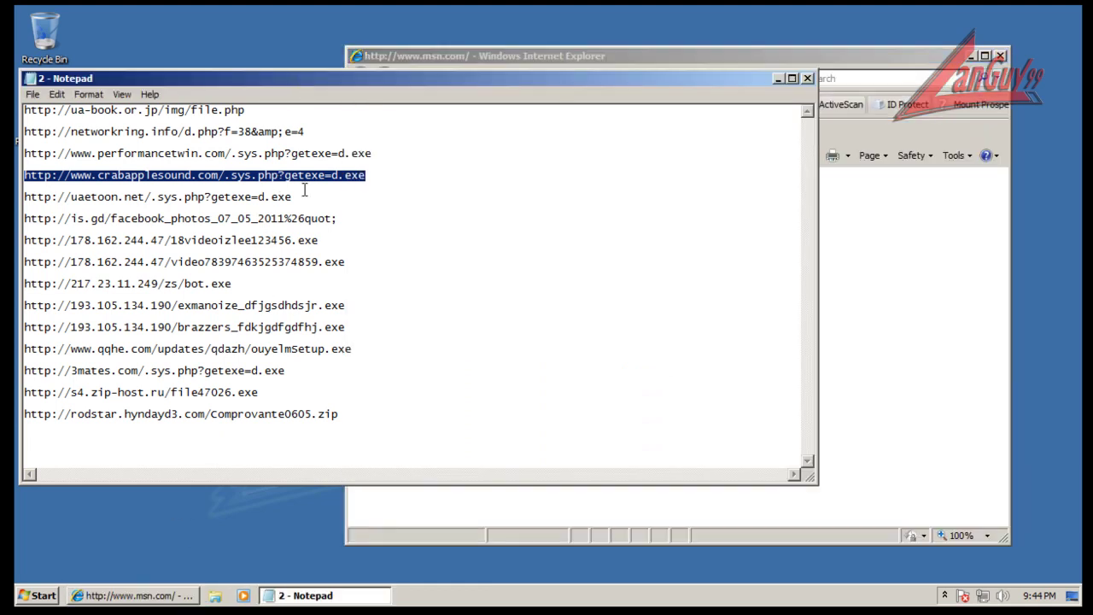
pyautogui.click(819, 60)
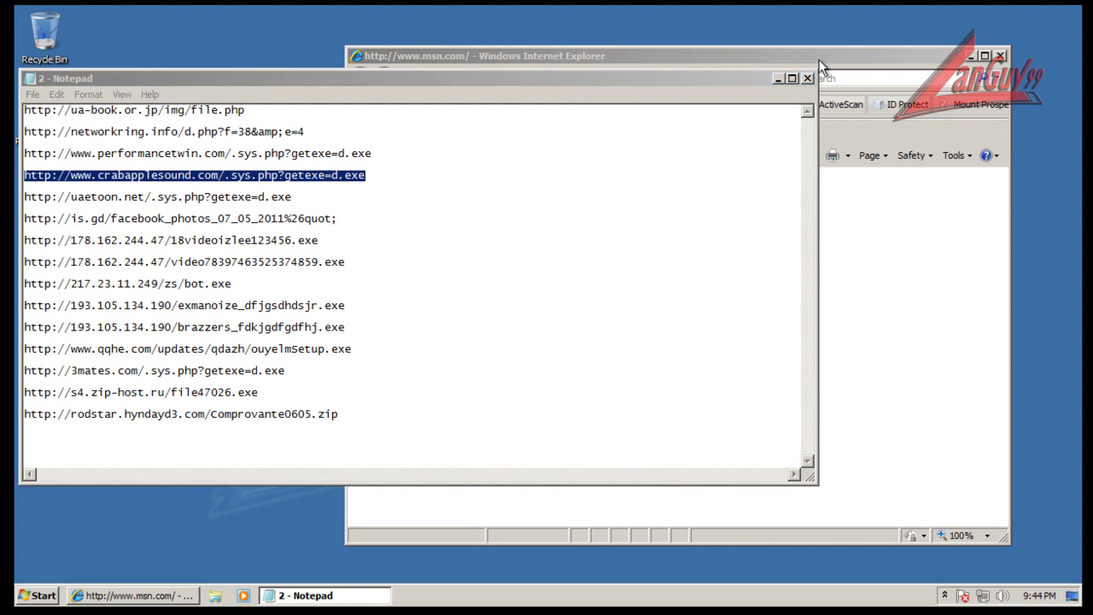
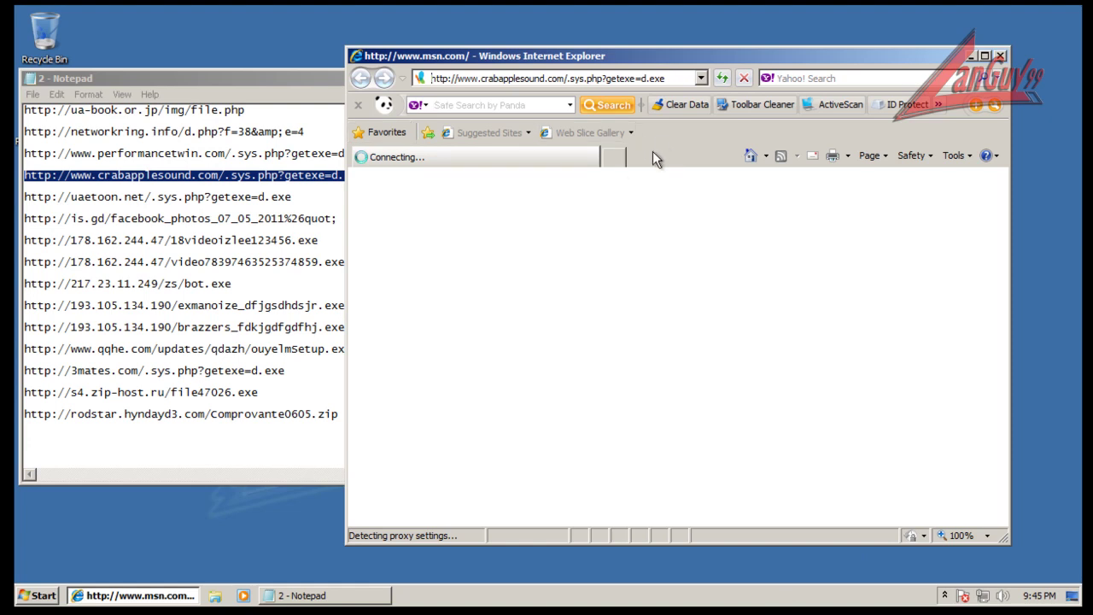
pyautogui.click(531, 600)
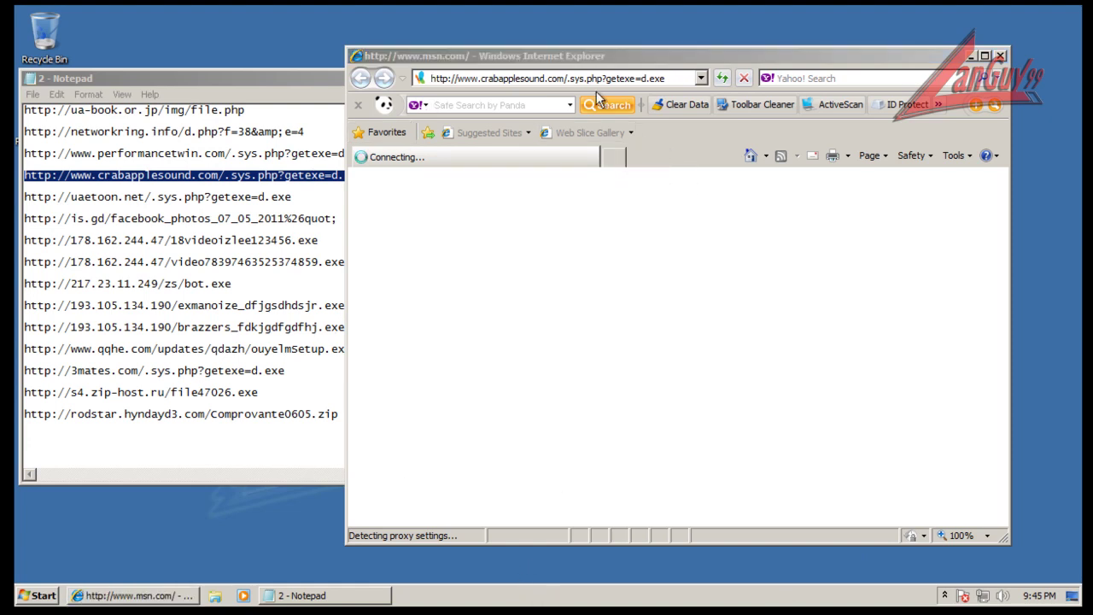
pyautogui.click(740, 77)
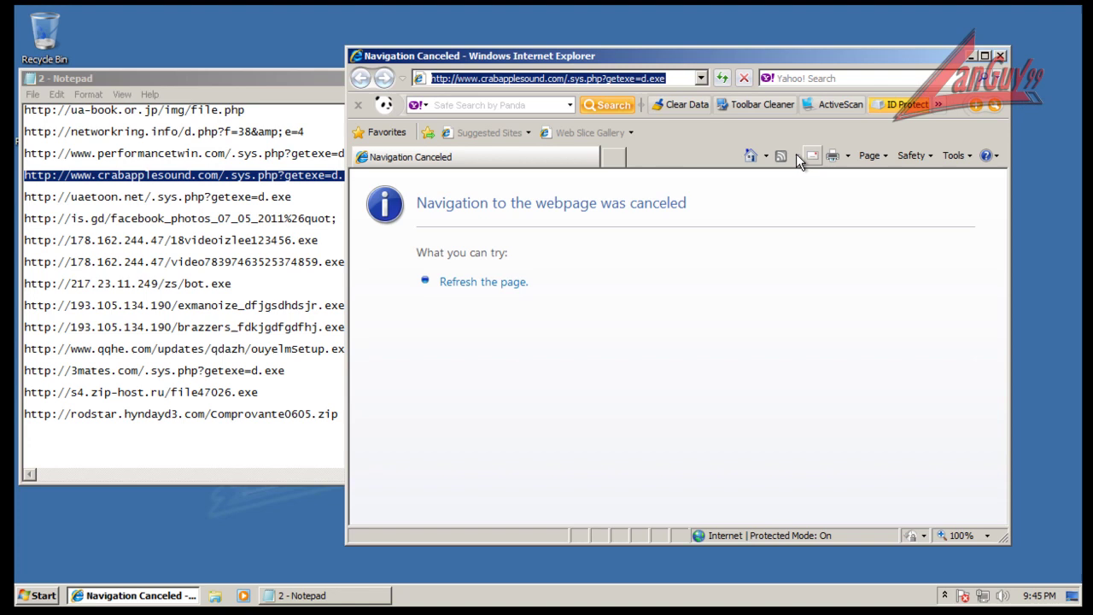
pyautogui.click(751, 157)
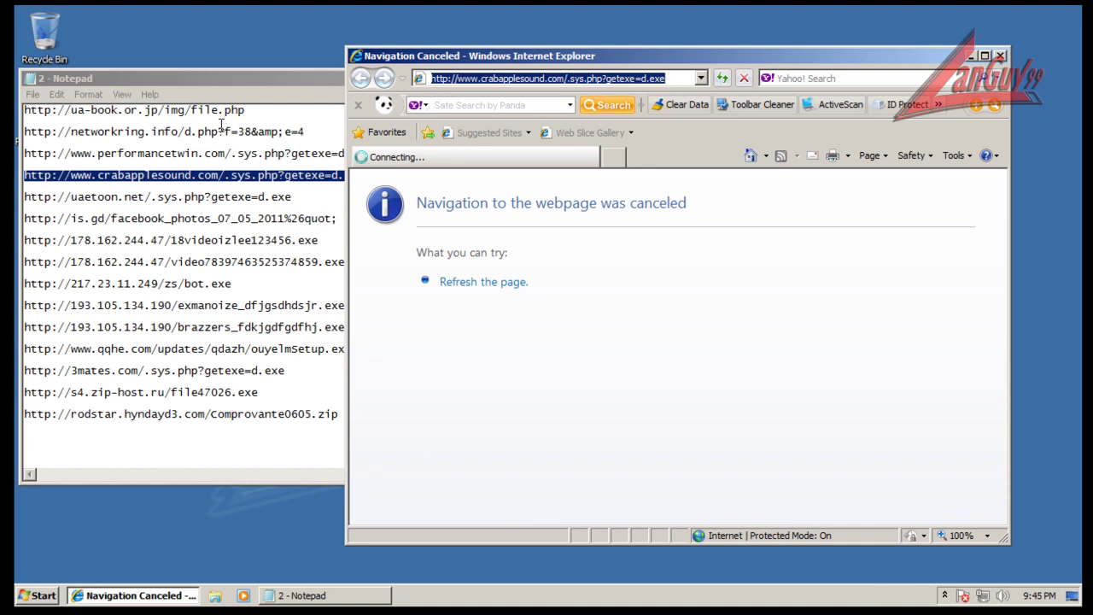
# Open the computer's adapter list in Network Connections through Control Panel's Network and Sharing Center
pyautogui.click(39, 595)
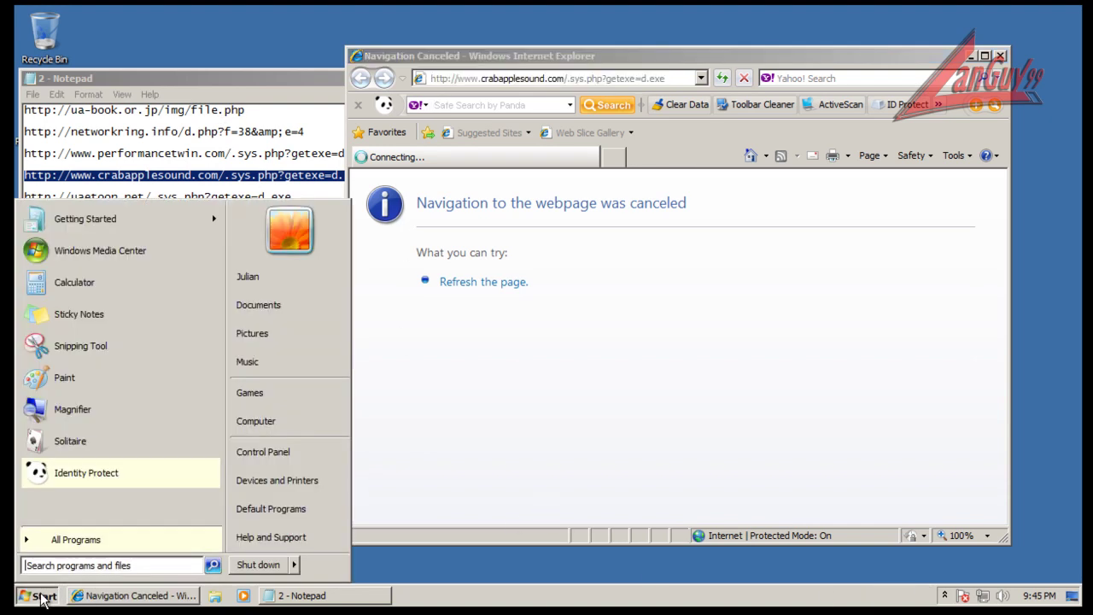
pyautogui.click(299, 452)
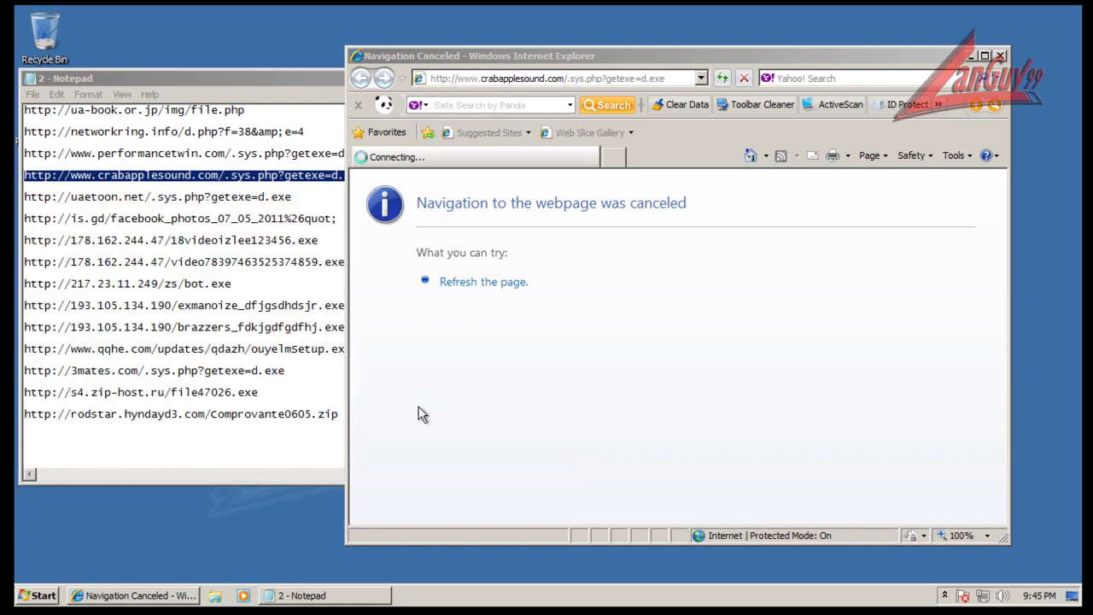
pyautogui.moveTo(505, 72); pyautogui.dragTo(415, 60)
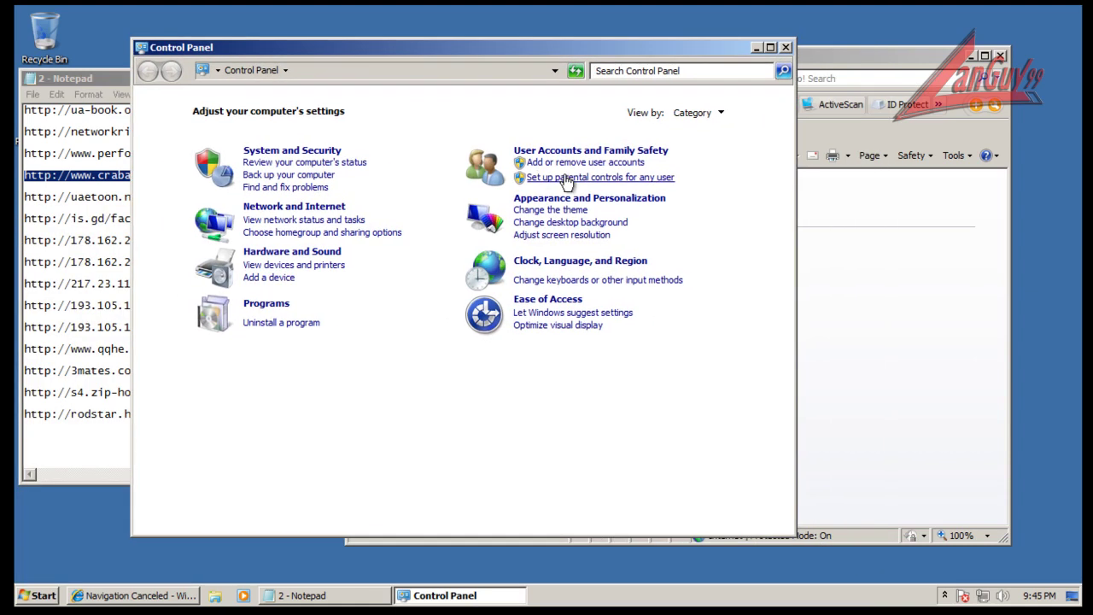
pyautogui.click(326, 212)
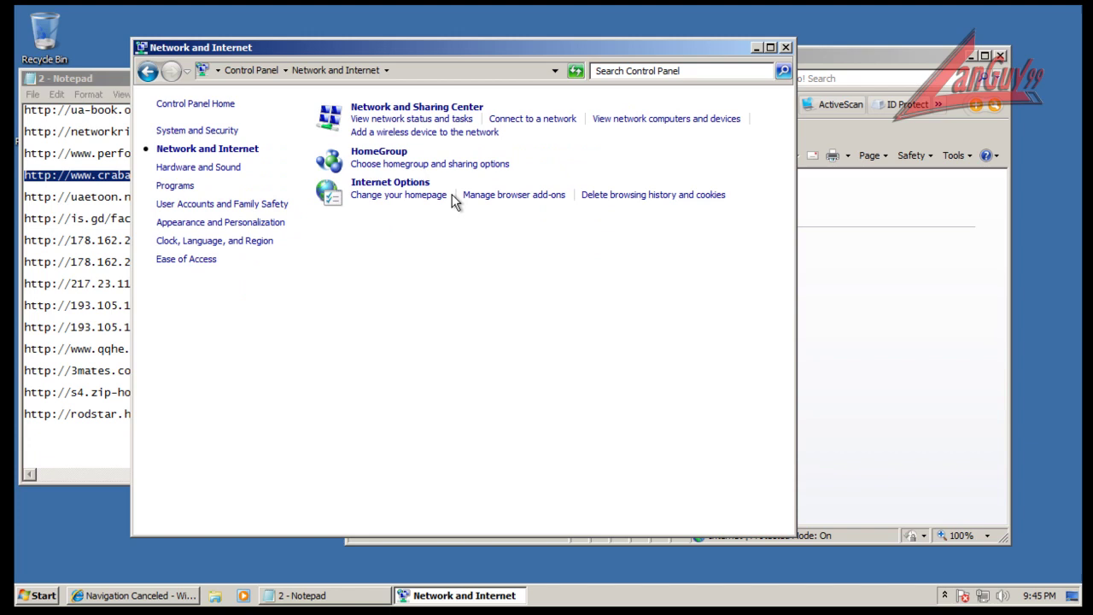
pyautogui.click(410, 109)
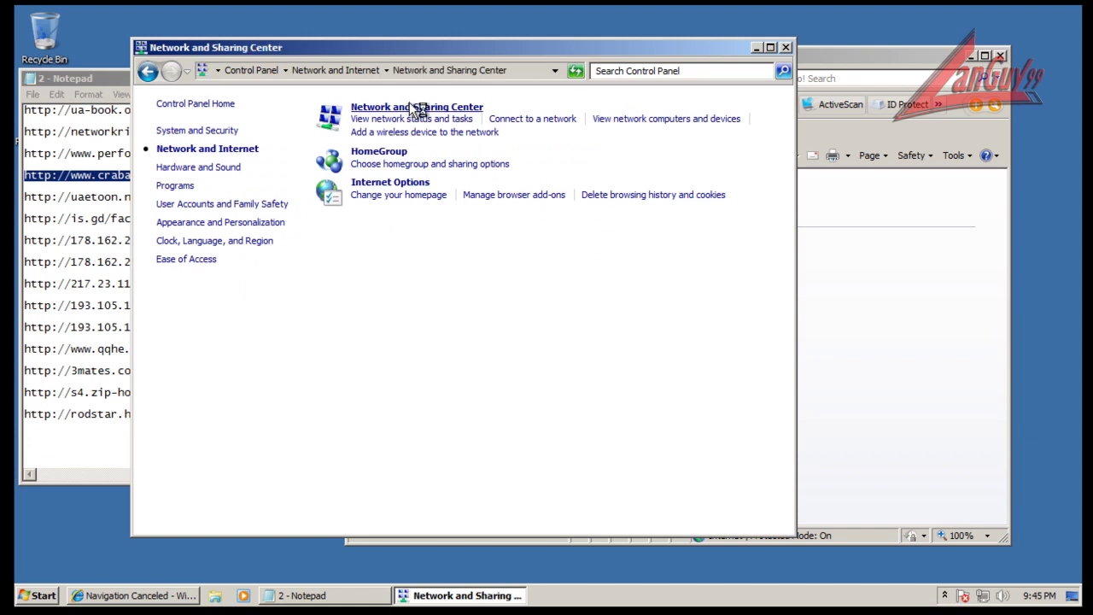
pyautogui.click(232, 136)
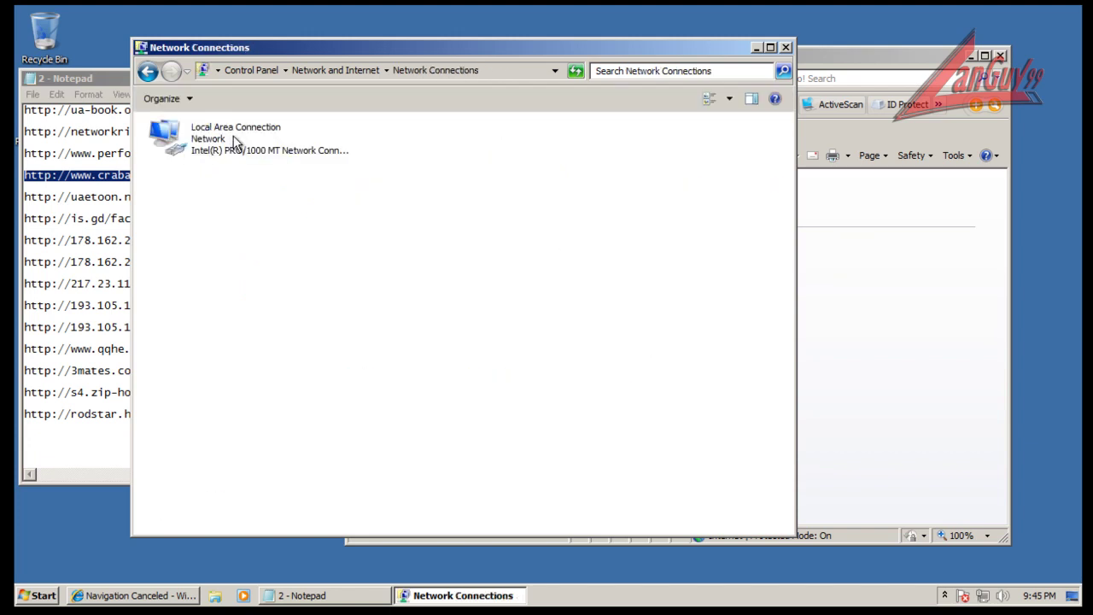
# Check the Internet Protocol Version 4 properties of the Local Area Connection, and close the network windows without changing anything
pyautogui.rightClick(243, 151)
pyautogui.click(200, 127)
pyautogui.rightClick(200, 126)
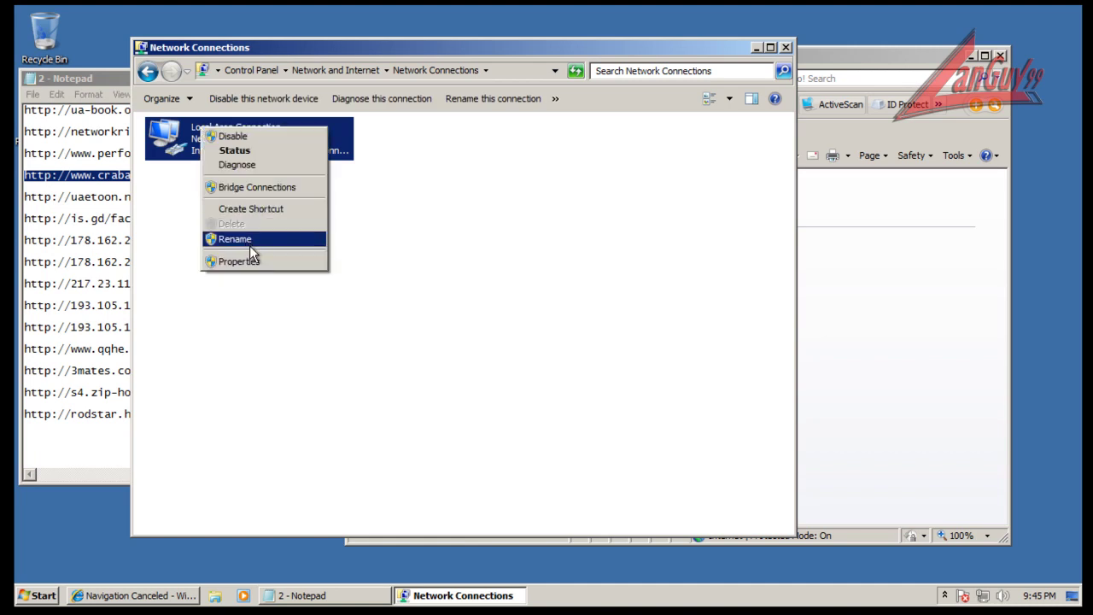
pyautogui.click(253, 262)
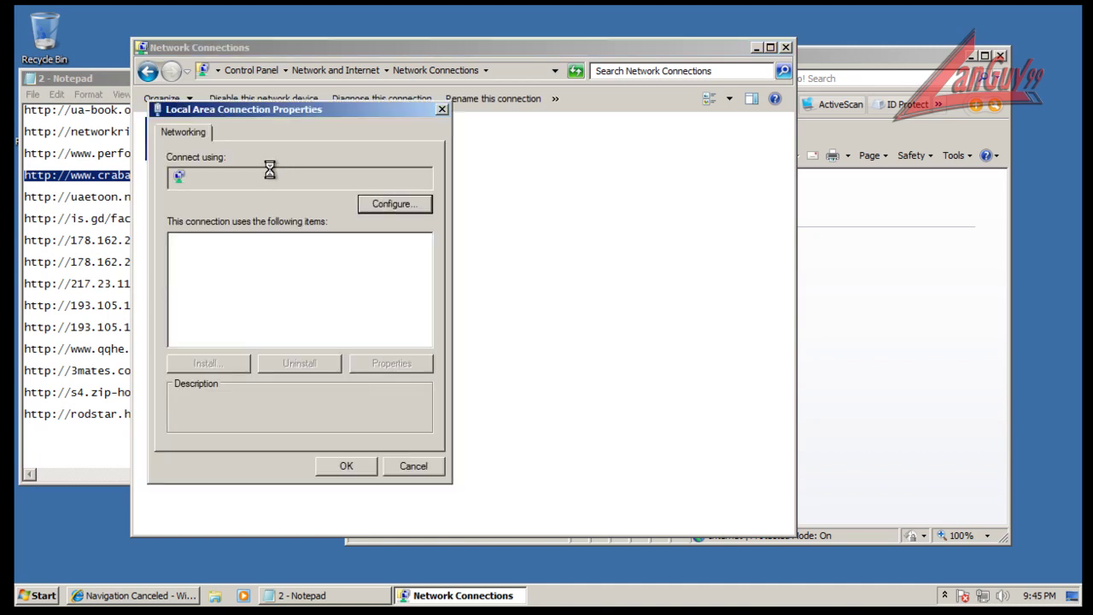
pyautogui.click(303, 312)
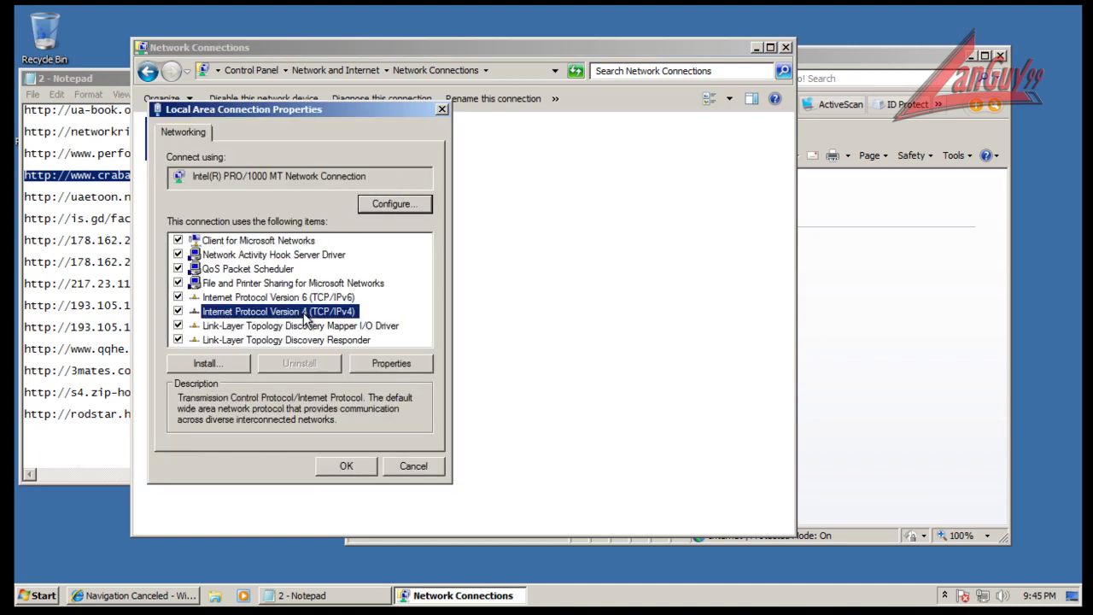
pyautogui.click(378, 363)
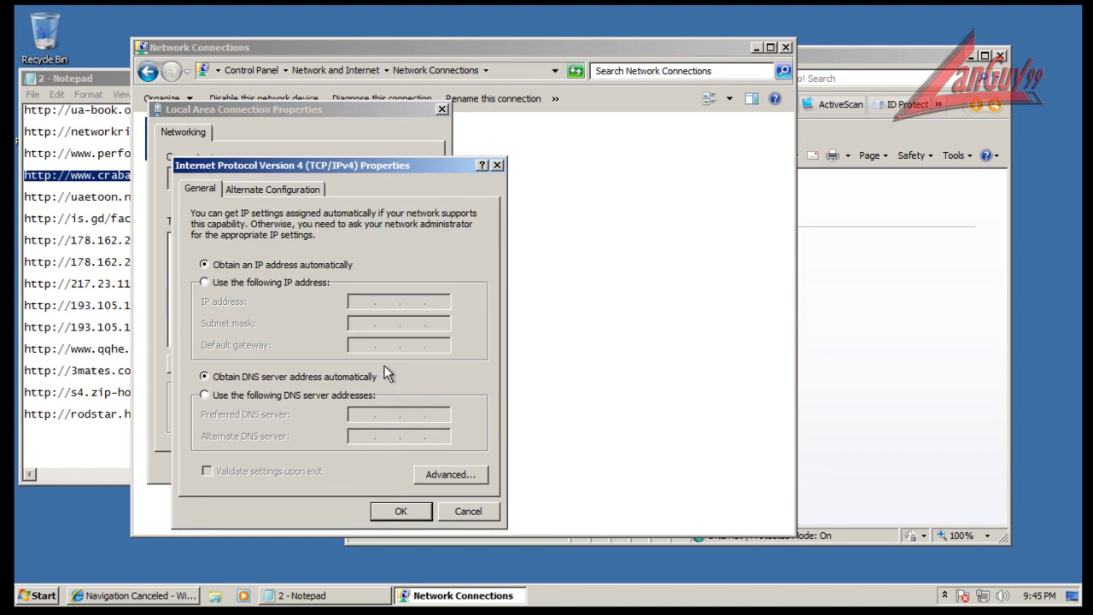
pyautogui.click(314, 191)
pyautogui.click(497, 165)
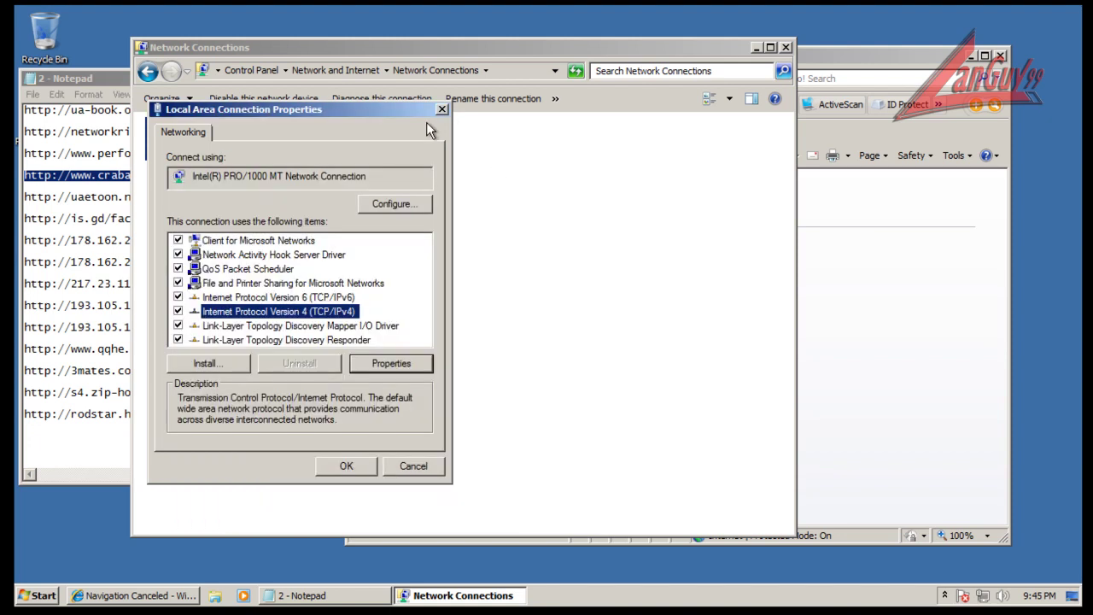
pyautogui.click(441, 110)
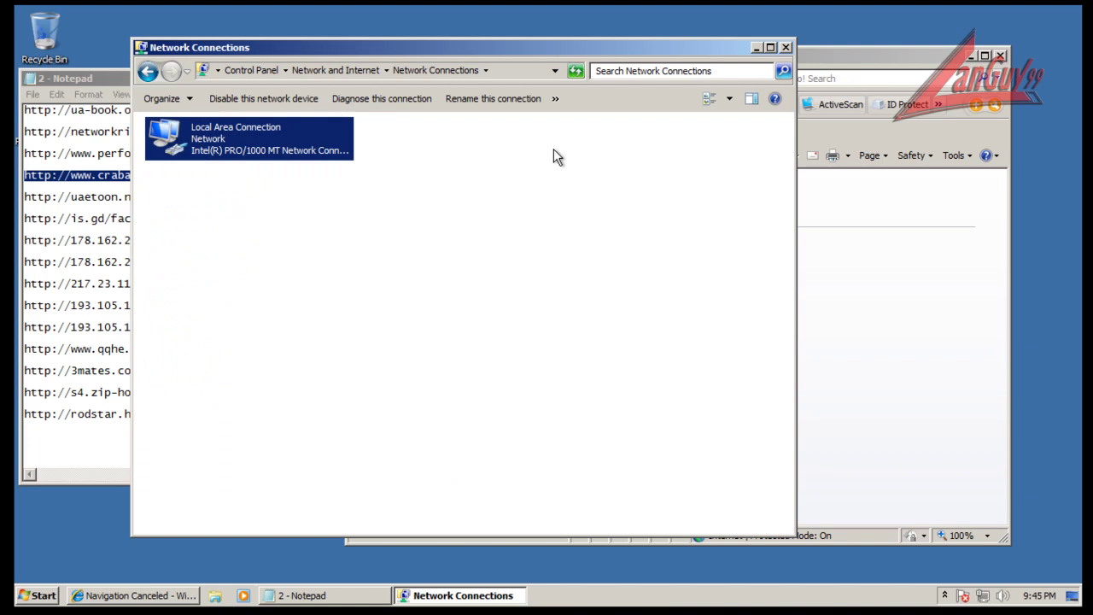
pyautogui.click(786, 48)
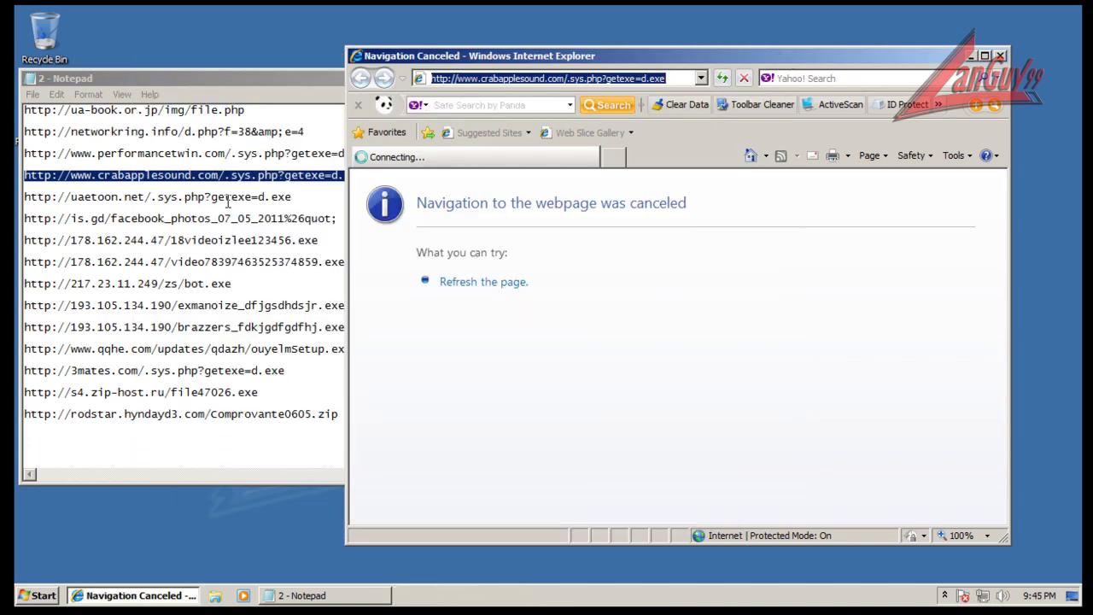
pyautogui.click(222, 188)
pyautogui.click(295, 198)
pyautogui.hotkey('shift', 'Home')
pyautogui.hotkey('ctrl', 'c')
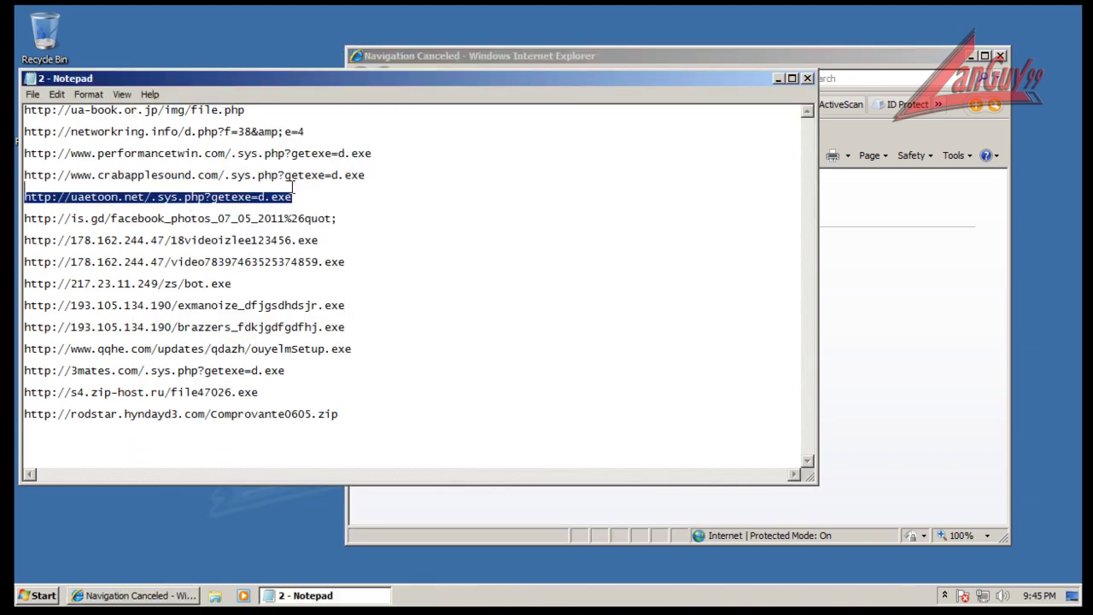
pyautogui.click(707, 55)
pyautogui.hotkey('ctrl', 'v')
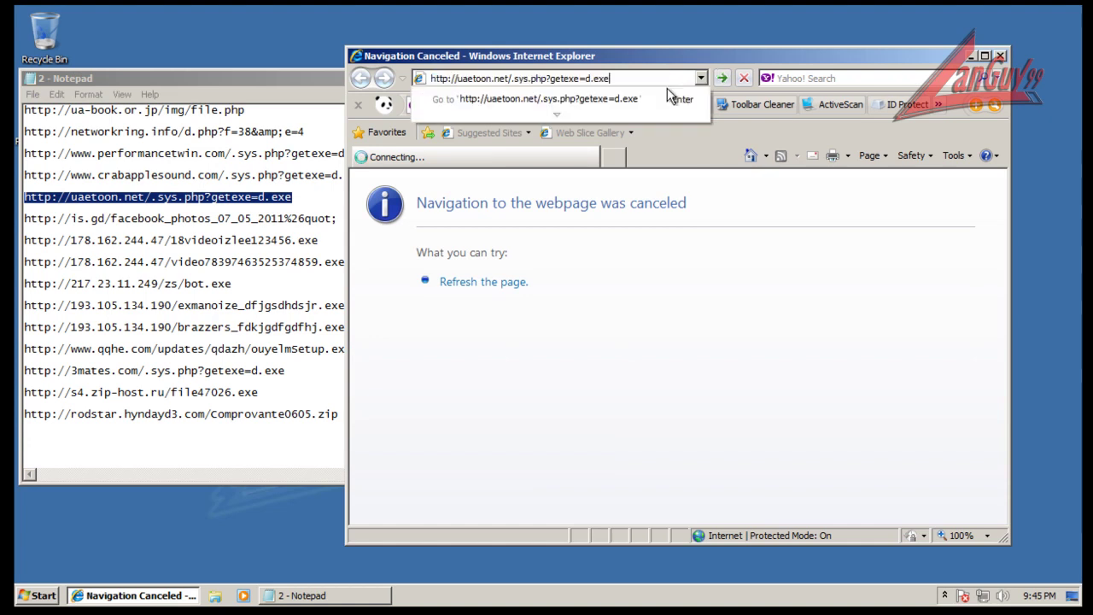
pyautogui.press('Return')
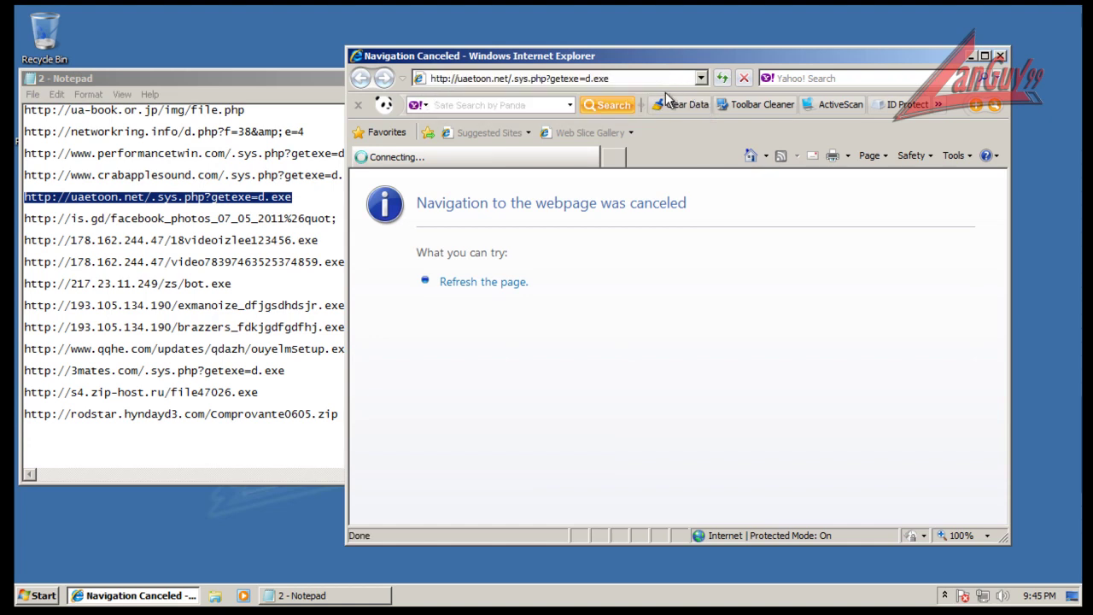
# Close Internet Explorer, move the Notepad window off the desktop icons, and launch the browser again
pyautogui.click(1001, 57)
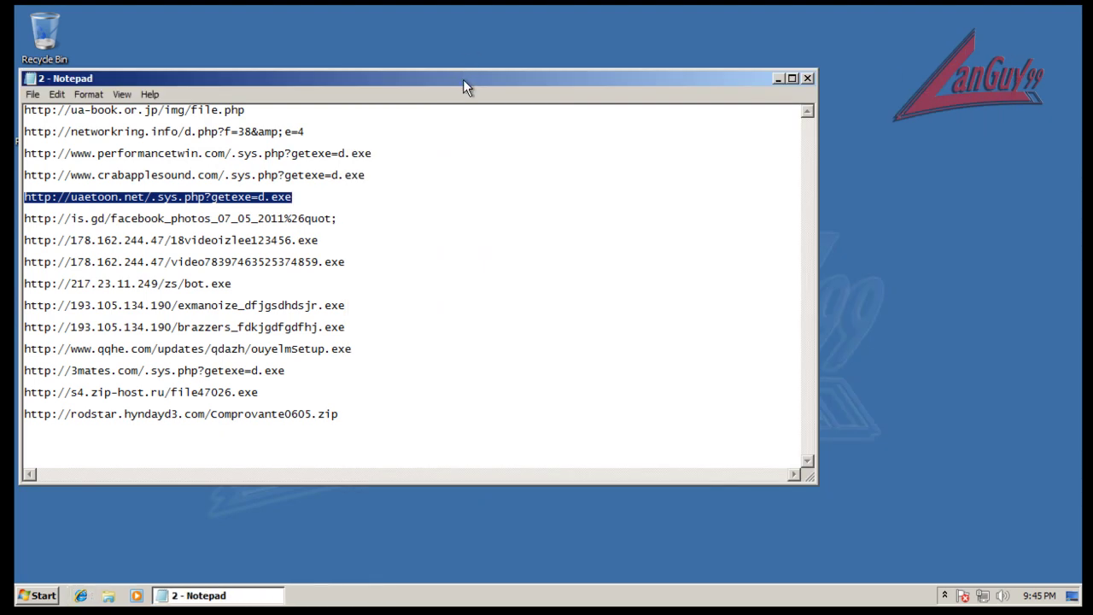
pyautogui.moveTo(463, 79); pyautogui.dragTo(536, 65)
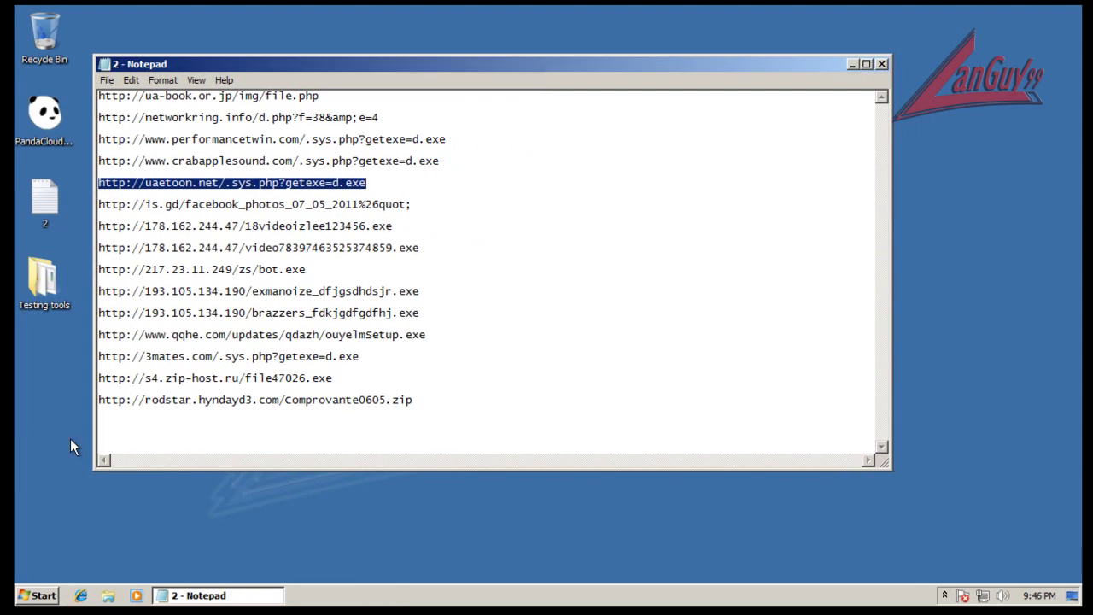
pyautogui.click(141, 519)
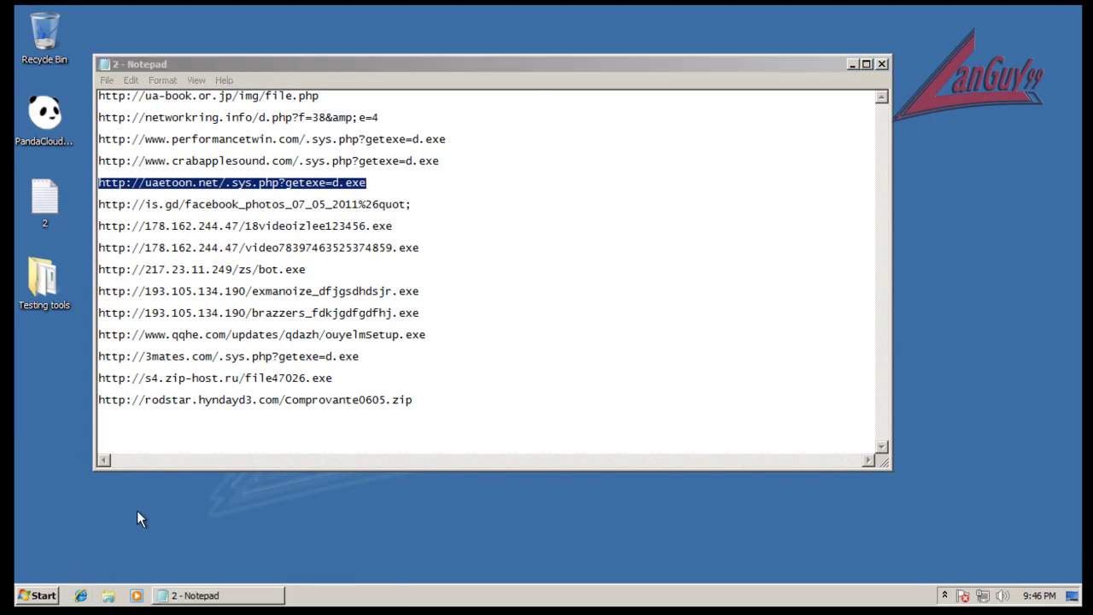
pyautogui.click(78, 596)
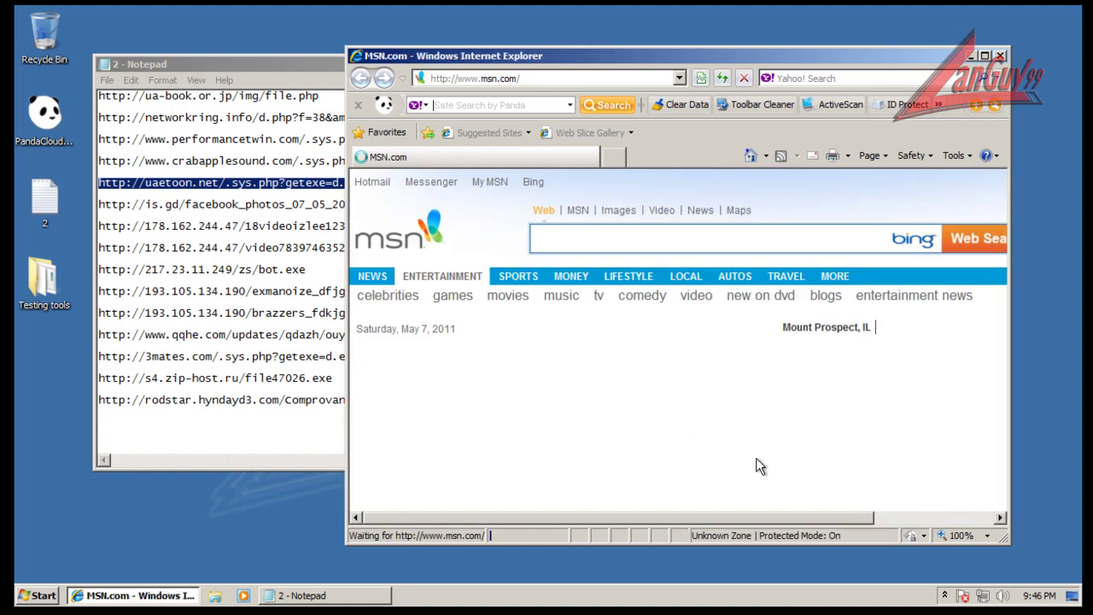
pyautogui.click(245, 161)
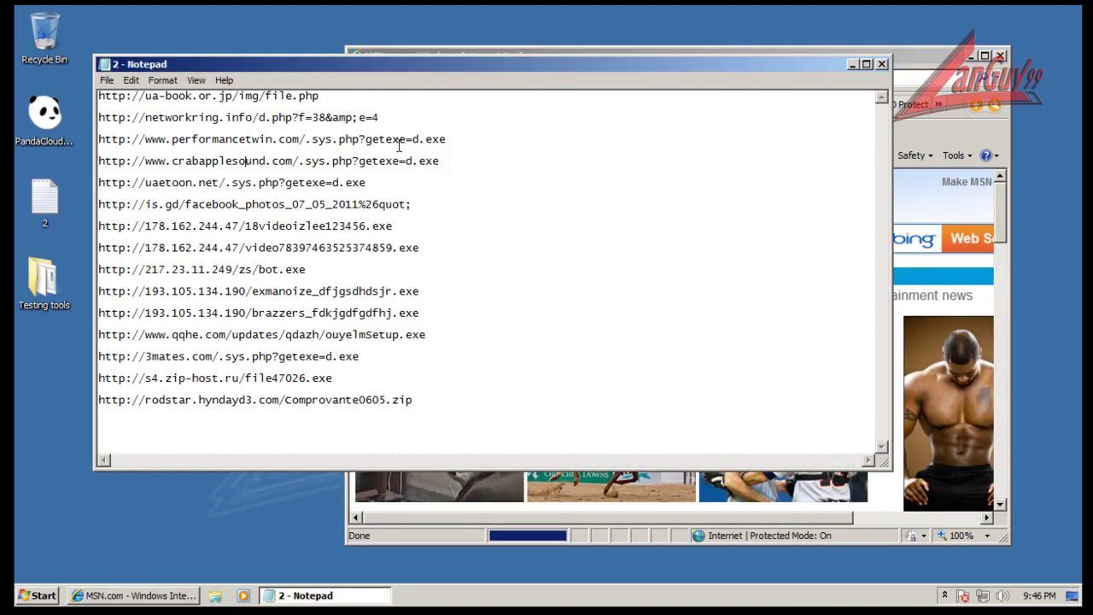
pyautogui.click(449, 160)
pyautogui.hotkey('shift', 'Home')
pyautogui.hotkey('ctrl', 'c')
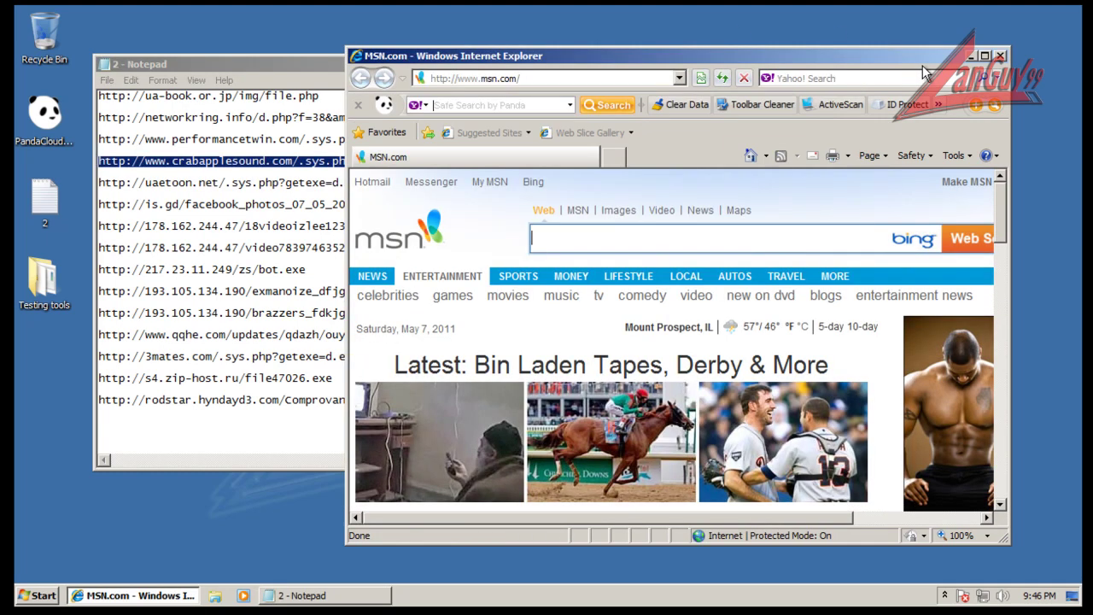
pyautogui.click(922, 69)
pyautogui.click(638, 83)
pyautogui.hotkey('ctrl', 'v')
pyautogui.press('Return')
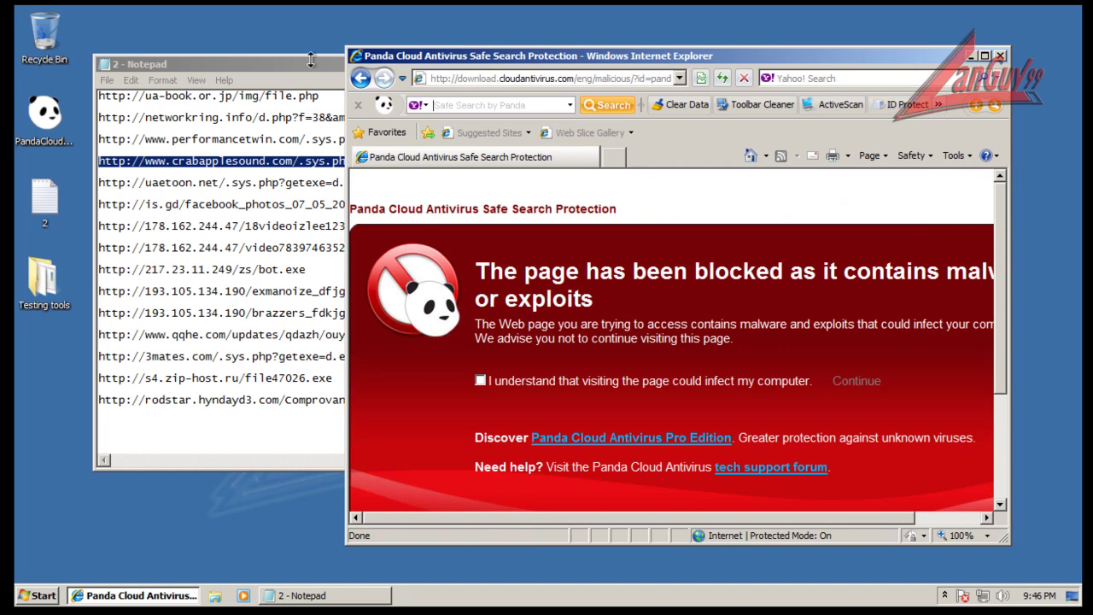
# Move the Notepad window away from the browser and widen the Internet Explorer window to fit the full blocked-page message
pyautogui.moveTo(311, 61); pyautogui.dragTo(236, 61)
pyautogui.click(1008, 114)
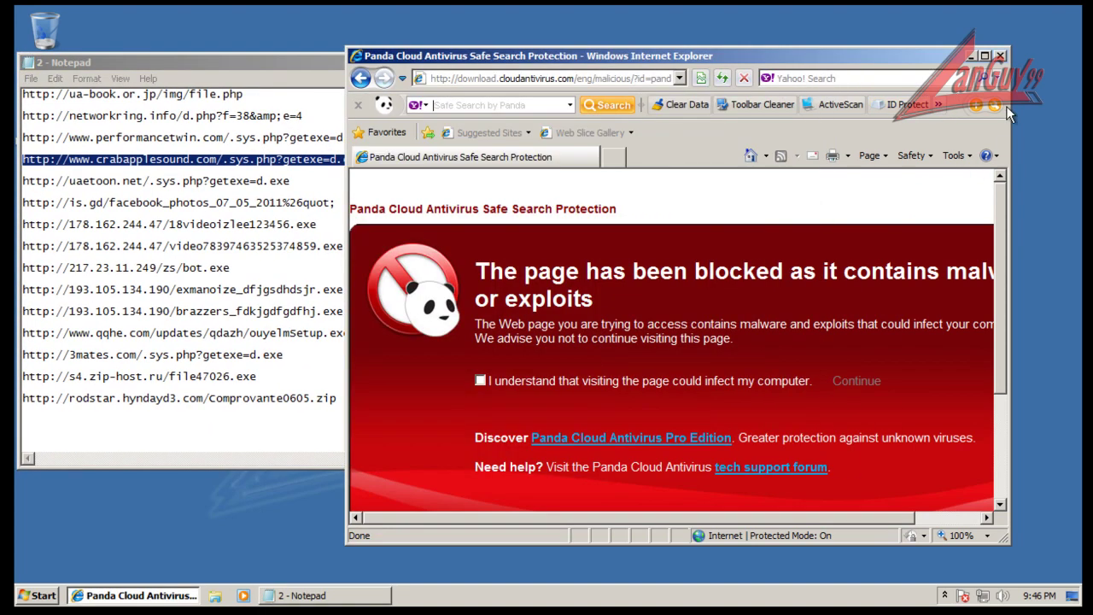
pyautogui.moveTo(1008, 115); pyautogui.dragTo(1068, 122)
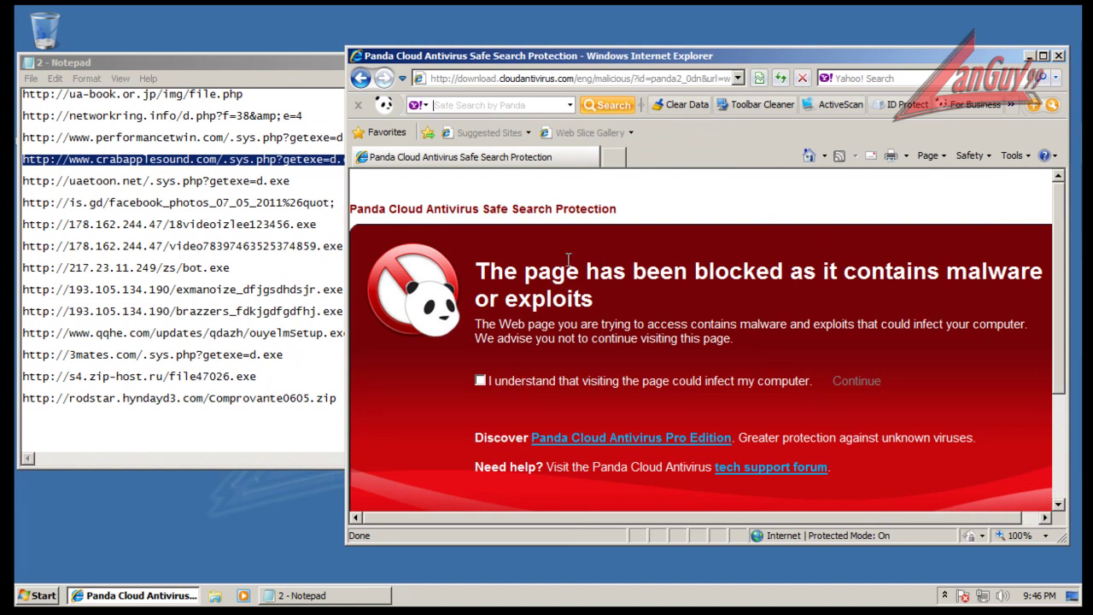
pyautogui.click(262, 149)
pyautogui.click(374, 131)
pyautogui.hotkey('shift', 'Home')
pyautogui.hotkey('ctrl', 'c')
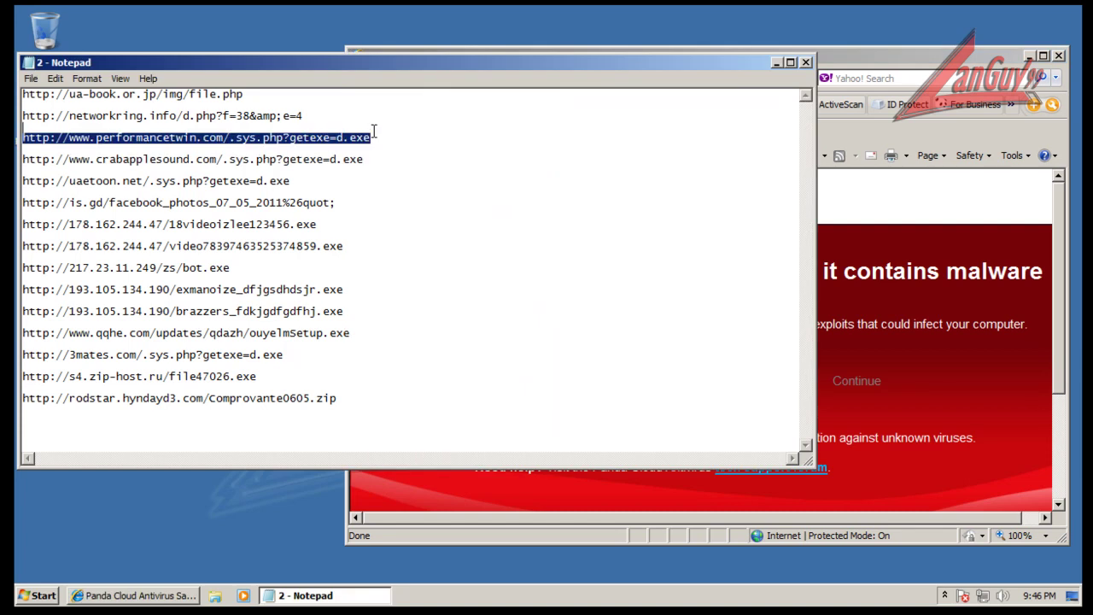
pyautogui.click(837, 55)
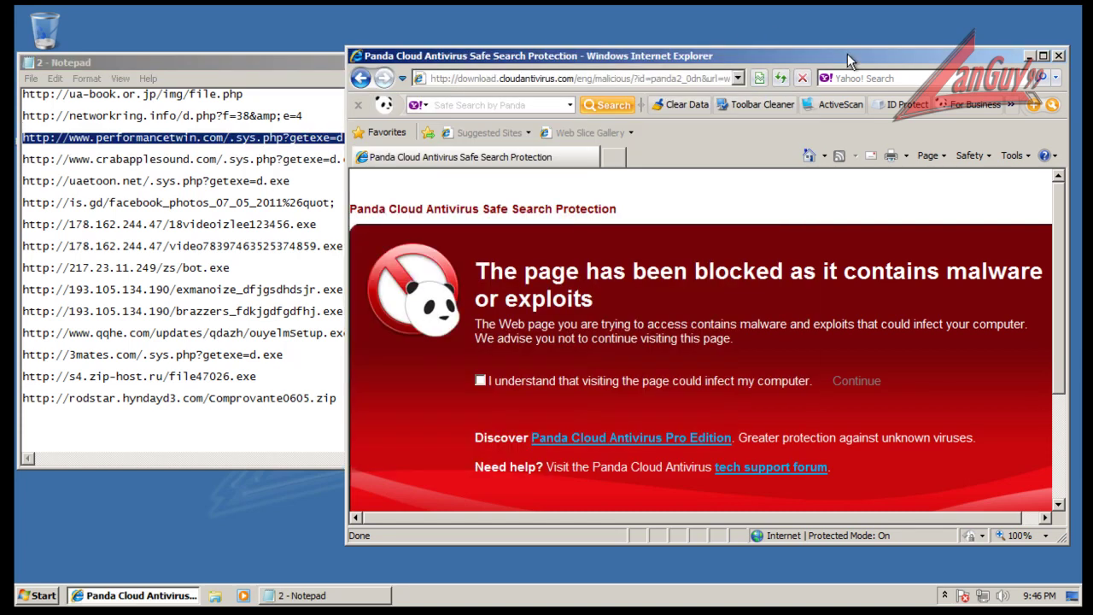
pyautogui.click(659, 79)
pyautogui.hotkey('ctrl', 'v')
pyautogui.press('Return')
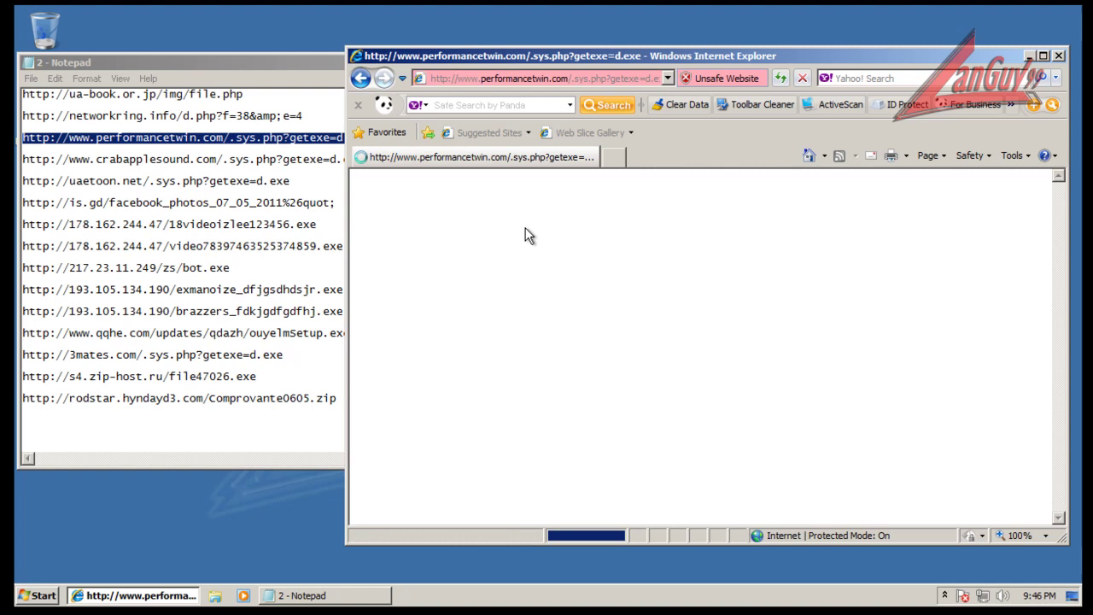
pyautogui.click(271, 120)
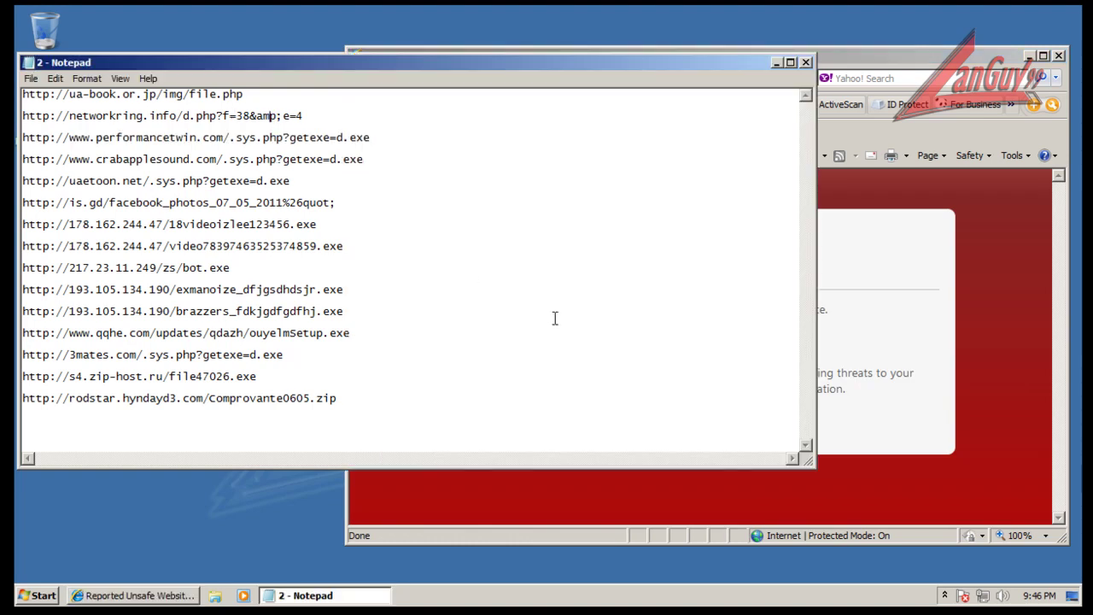
pyautogui.click(974, 194)
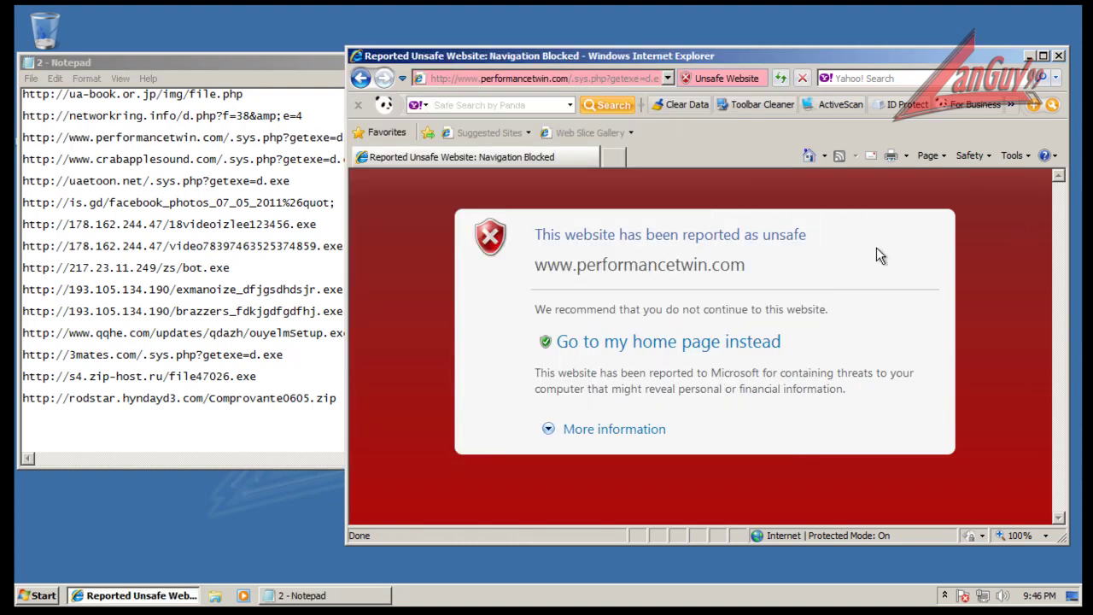
pyautogui.click(614, 434)
pyautogui.scroll(-2, 698, 410)
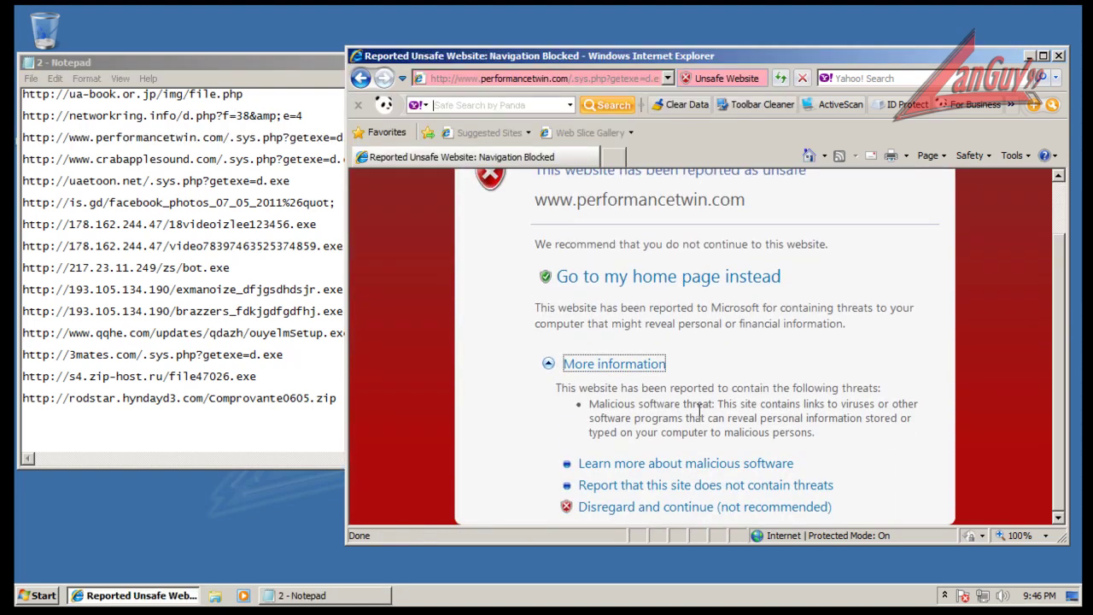
pyautogui.click(662, 507)
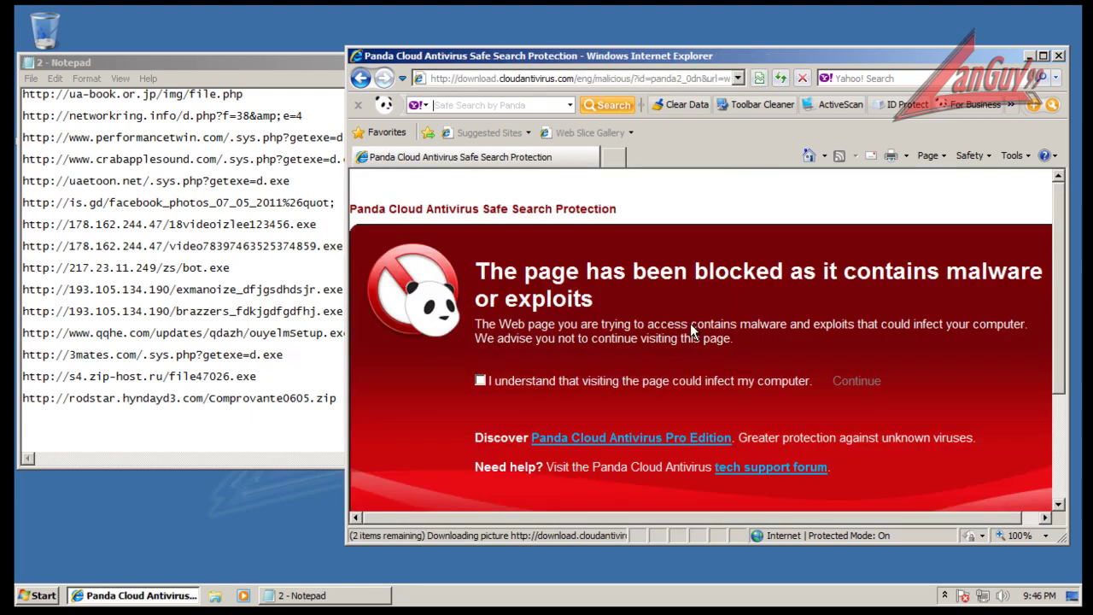
pyautogui.click(313, 132)
pyautogui.moveTo(312, 122); pyautogui.dragTo(302, 105)
pyautogui.hotkey('ctrl', 'c')
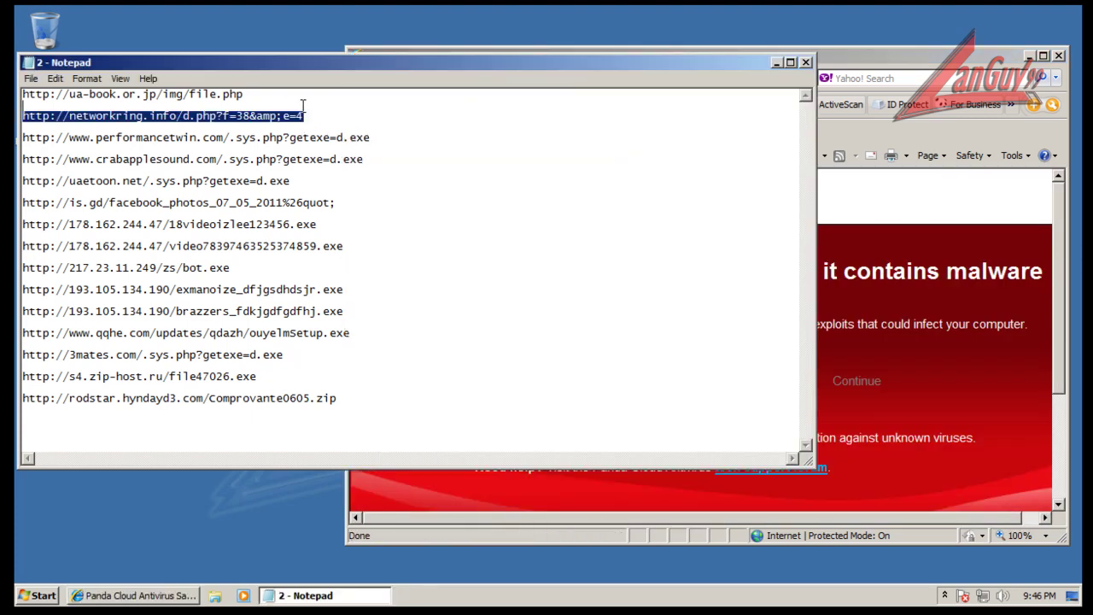
pyautogui.click(897, 55)
pyautogui.click(671, 77)
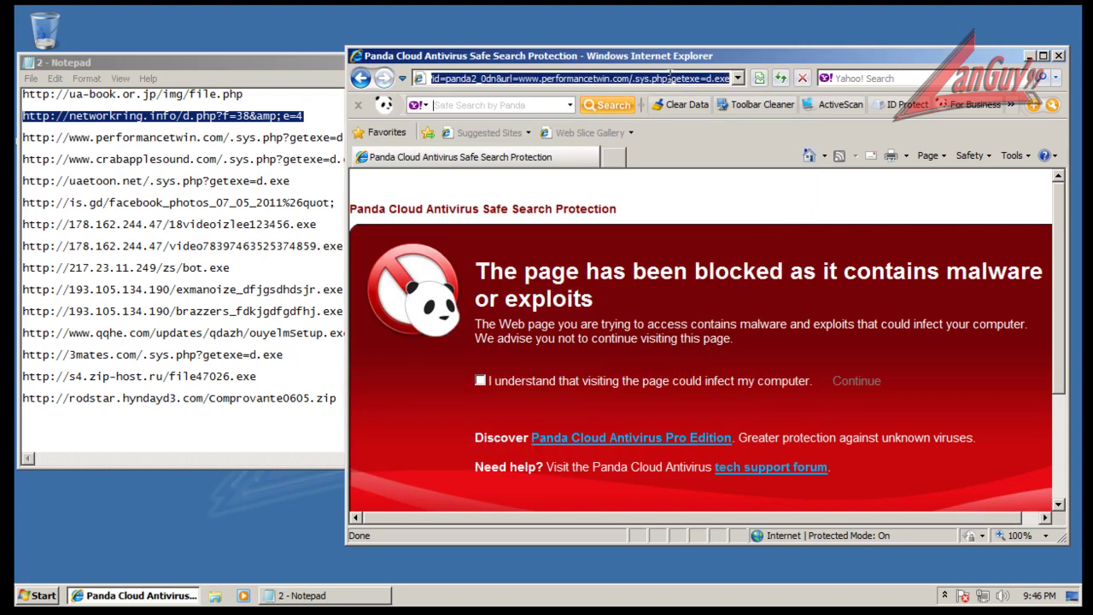
pyautogui.hotkey('ctrl', 'v')
pyautogui.press('Return')
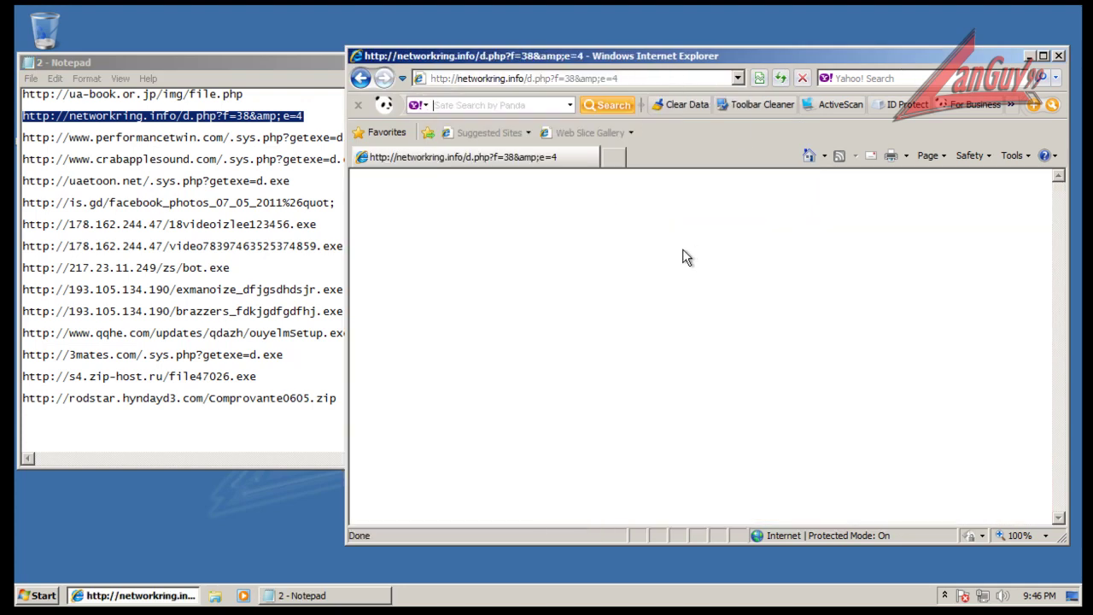
pyautogui.click(293, 179)
pyautogui.hotkey('shift', 'Home')
pyautogui.hotkey('ctrl', 'c')
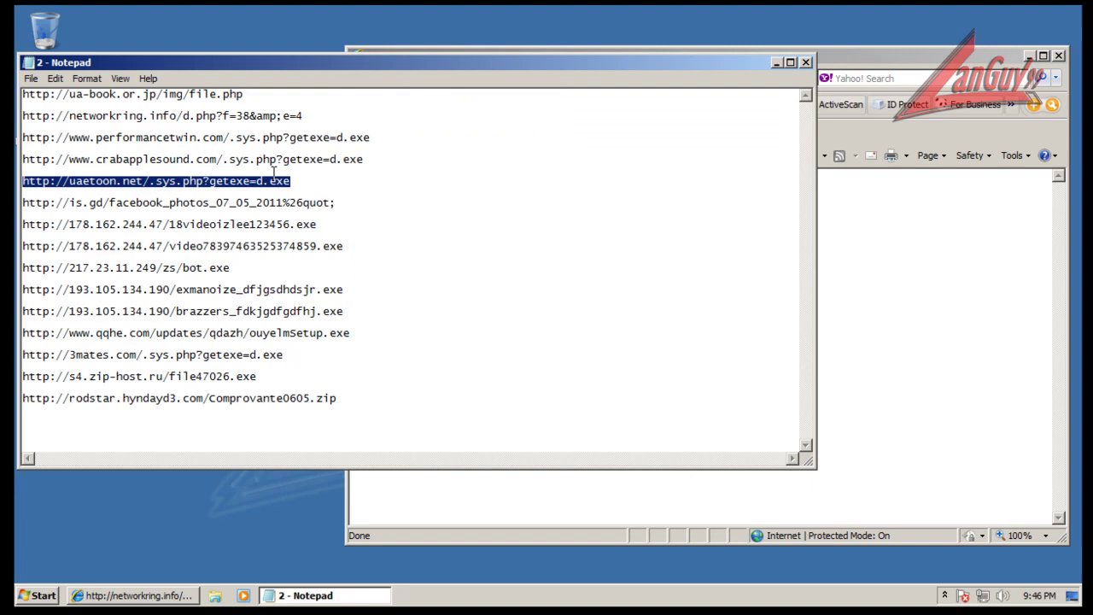
pyautogui.click(879, 75)
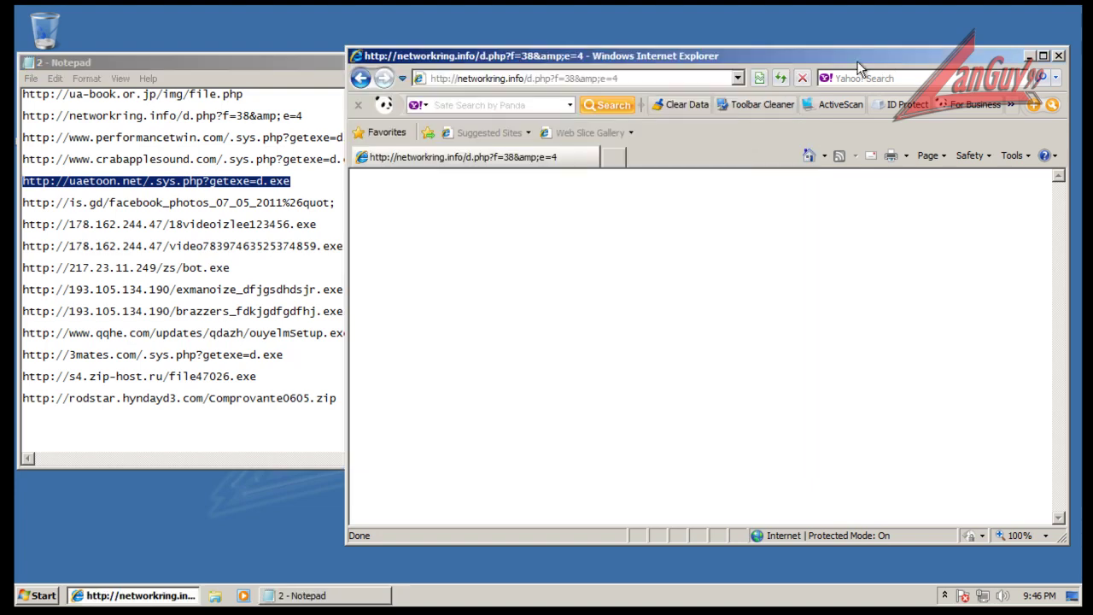
pyautogui.click(559, 79)
pyautogui.hotkey('ctrl', 'v')
pyautogui.press('Return')
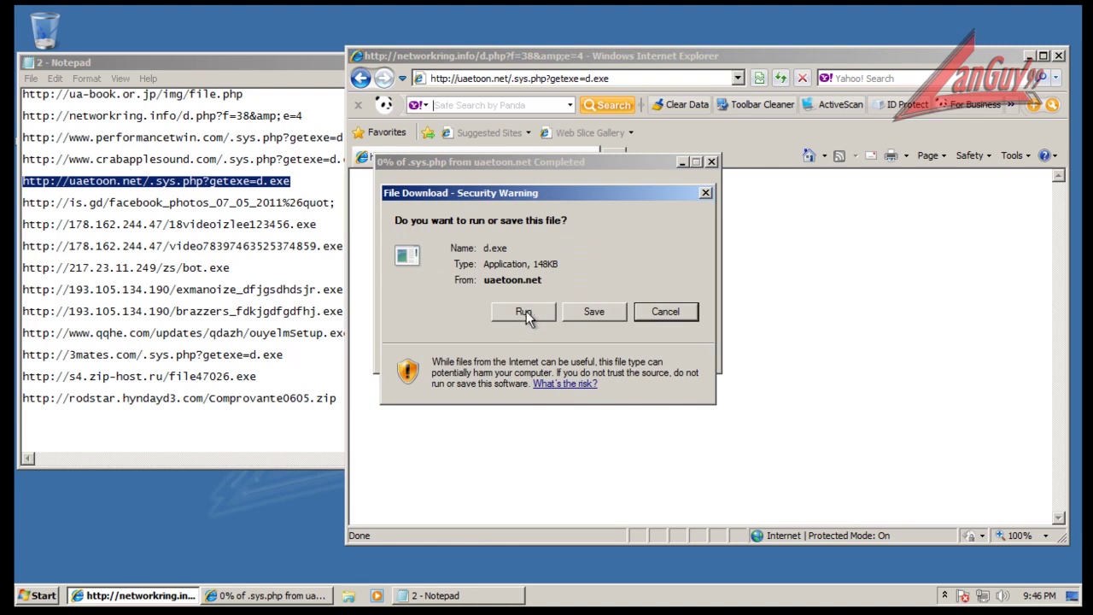
# Try to run d.exe from uaetoon.net, disregarding the unsafe download warning, and dismiss the error dialog
pyautogui.click(526, 311)
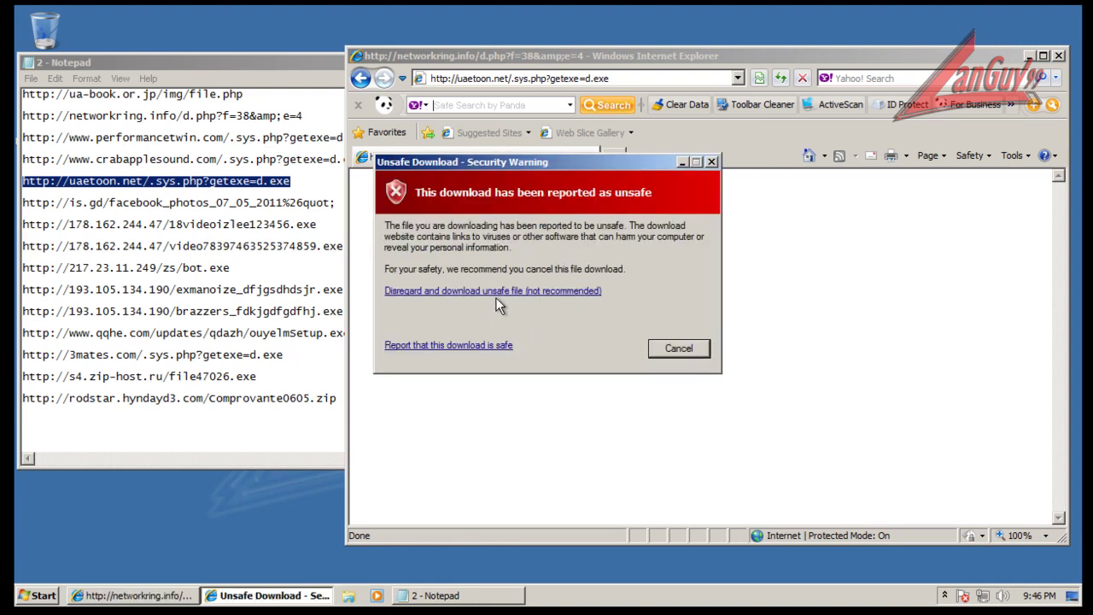
pyautogui.click(495, 291)
pyautogui.click(596, 301)
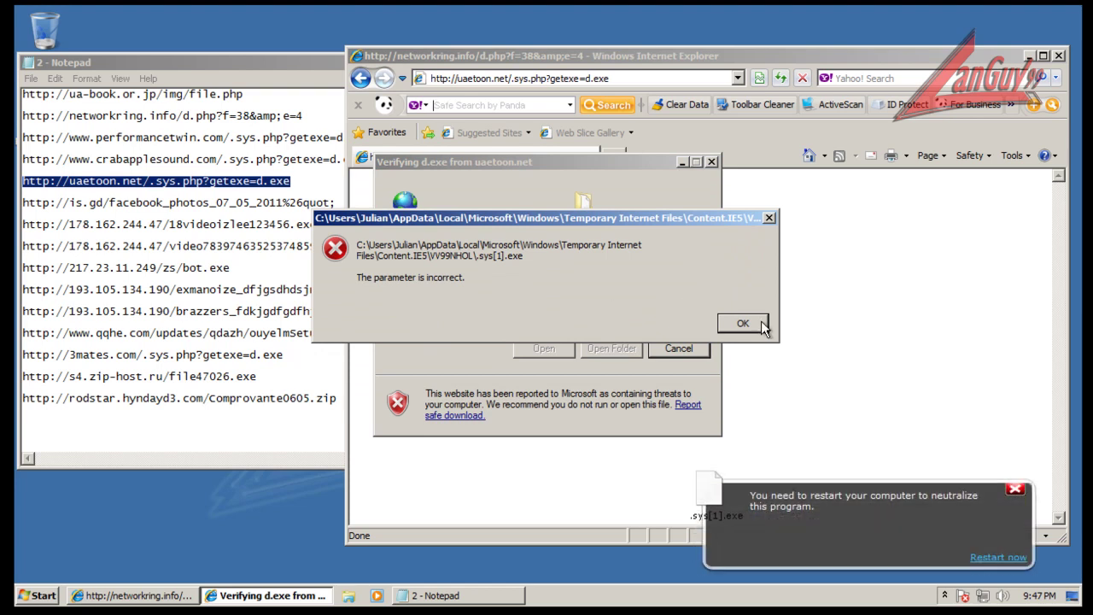
pyautogui.click(755, 326)
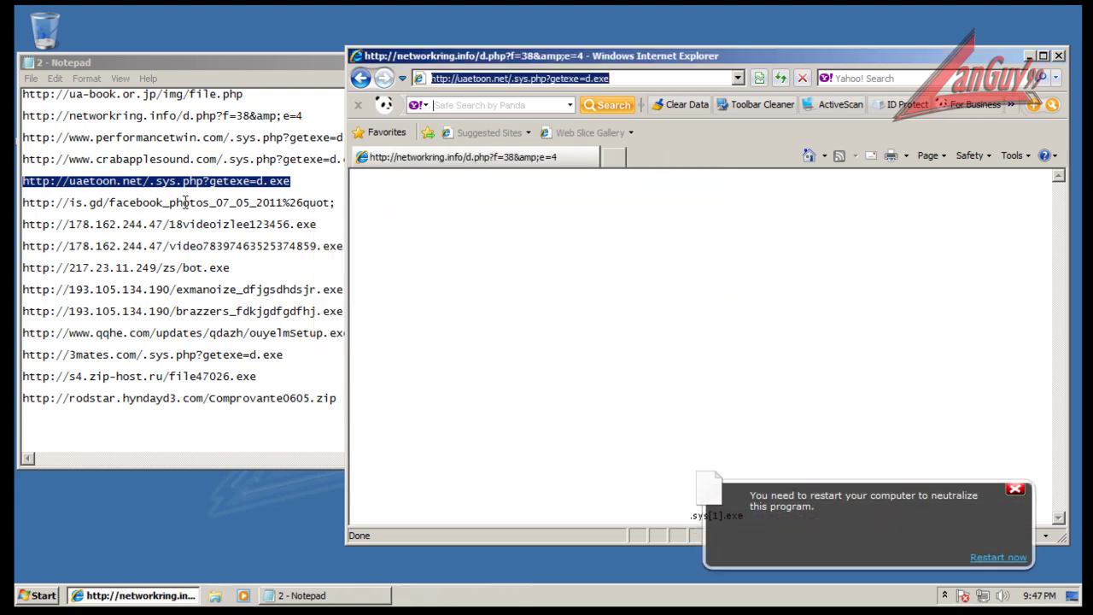
pyautogui.click(253, 194)
pyautogui.doubleClick(341, 198)
pyautogui.hotkey('ctrl', 'c')
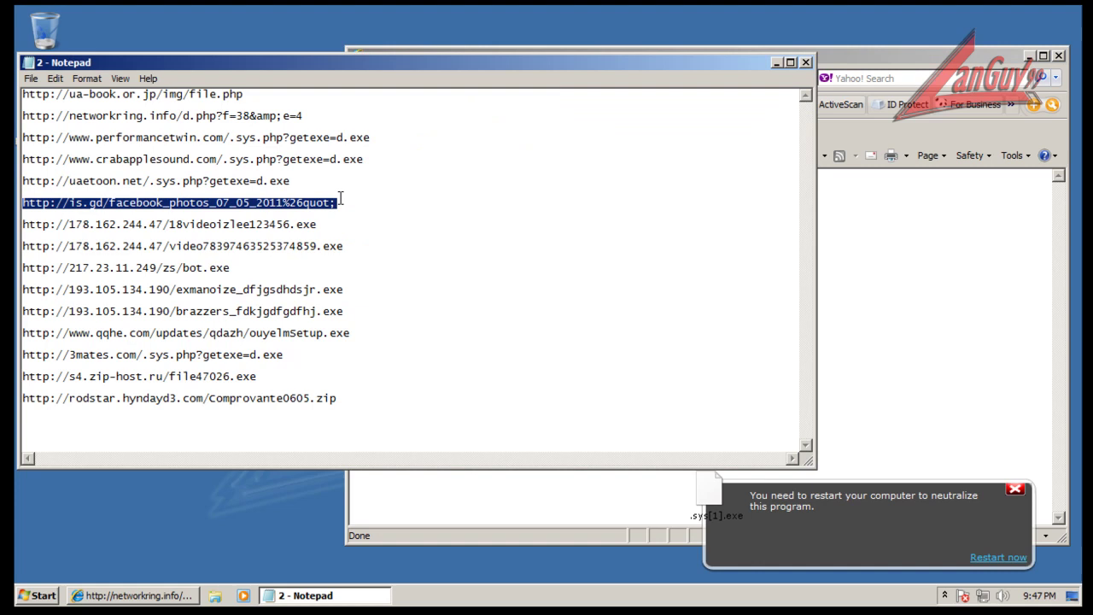
pyautogui.click(813, 95)
pyautogui.hotkey('ctrl', 'v')
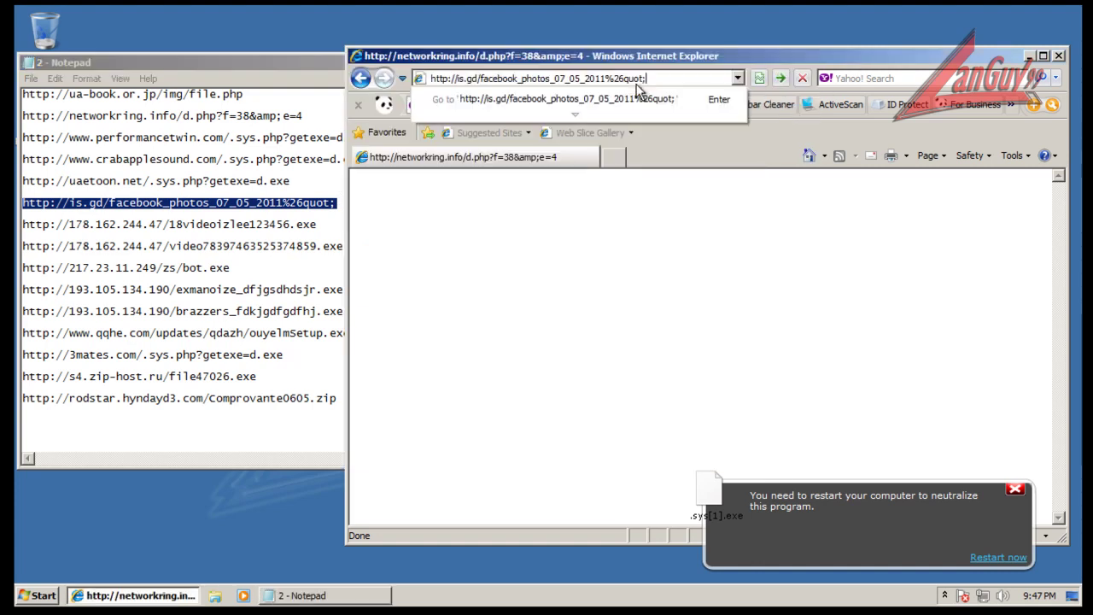
pyautogui.press('Return')
pyautogui.click(1014, 489)
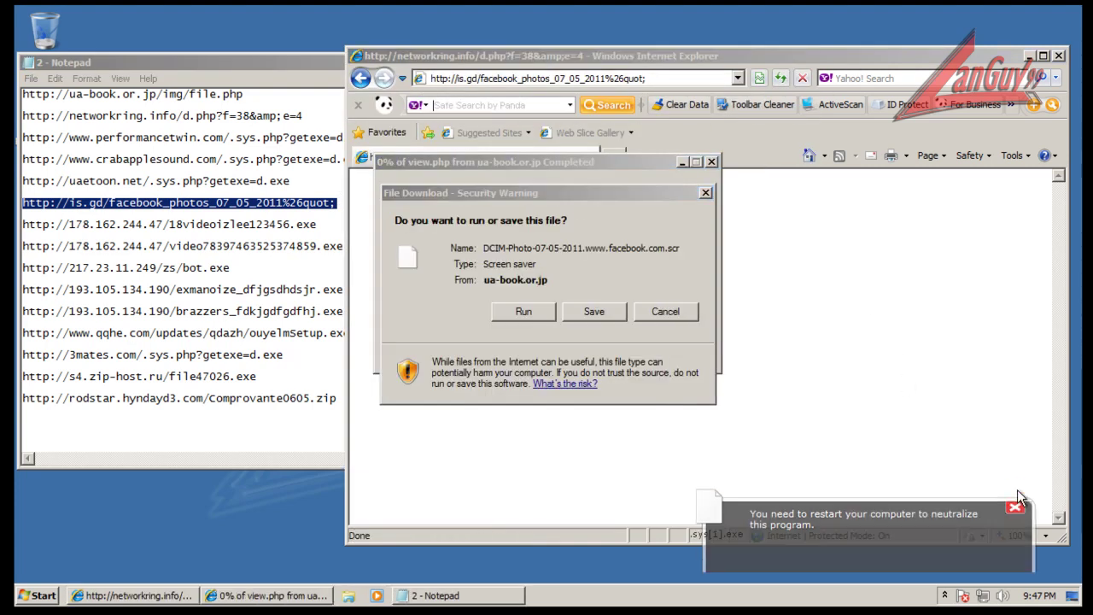
pyautogui.click(522, 311)
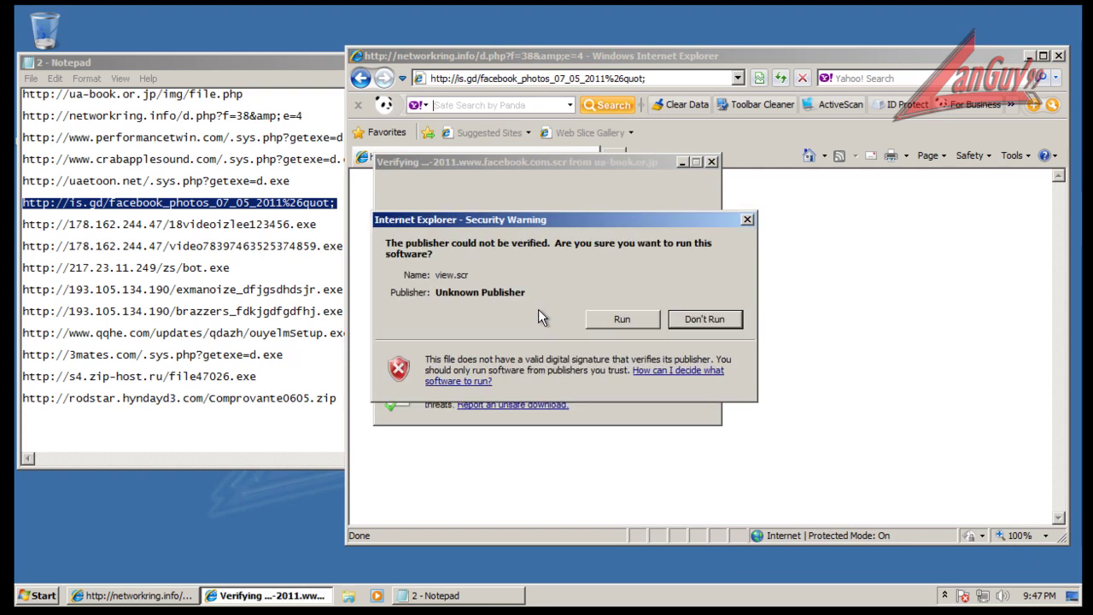
pyautogui.click(624, 320)
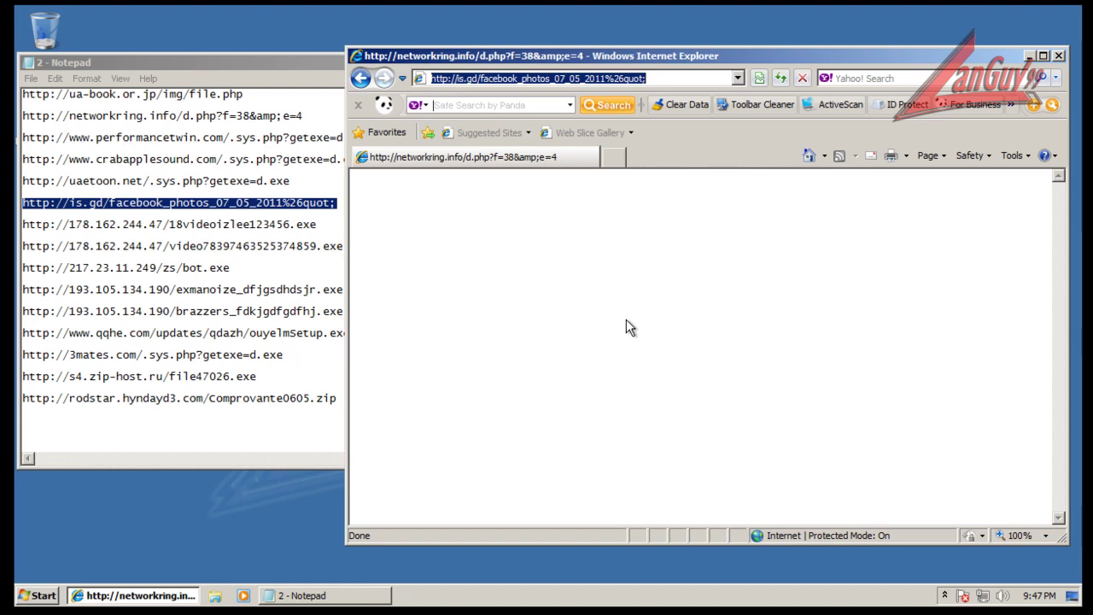
pyautogui.doubleClick(323, 227)
pyautogui.hotkey('ctrl', 'c')
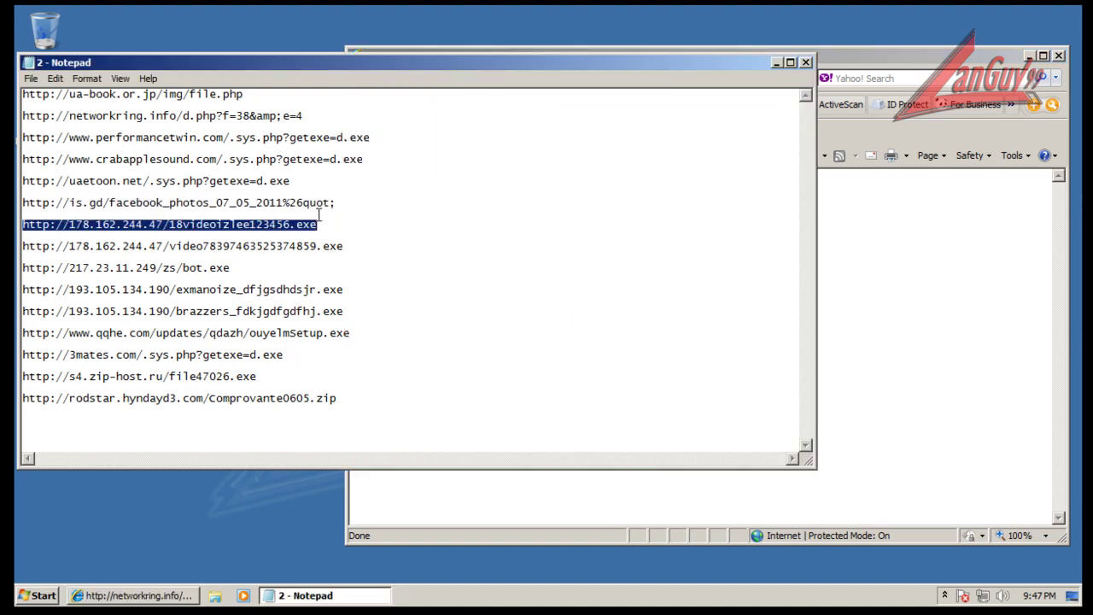
pyautogui.click(679, 511)
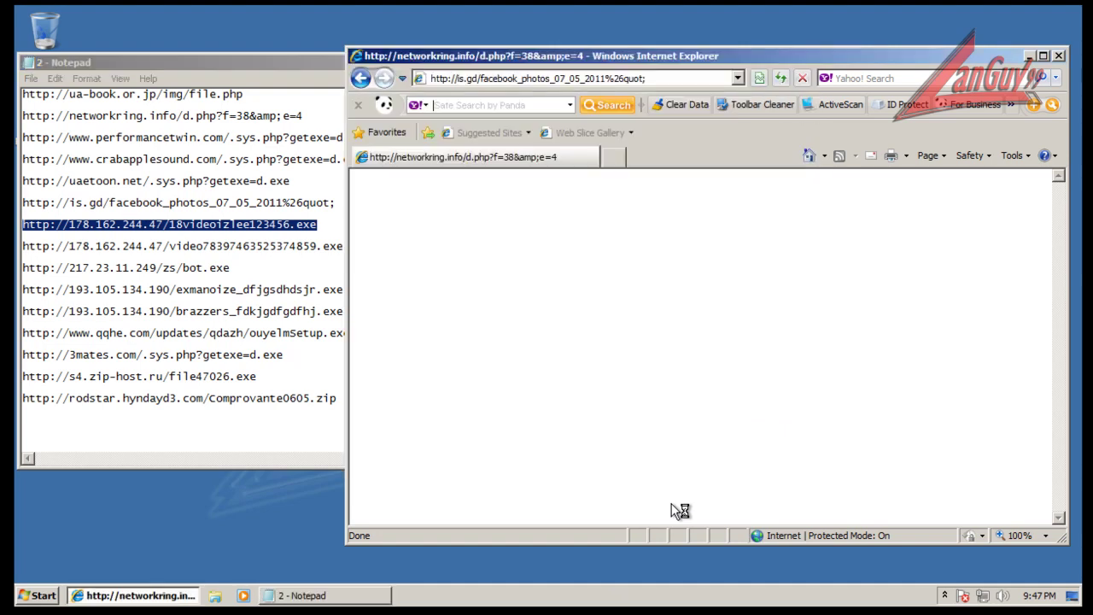
# Check Panda's status among the hidden notification icons, end the qcni.exe process in Task Manager, and close Task Manager
pyautogui.click(944, 596)
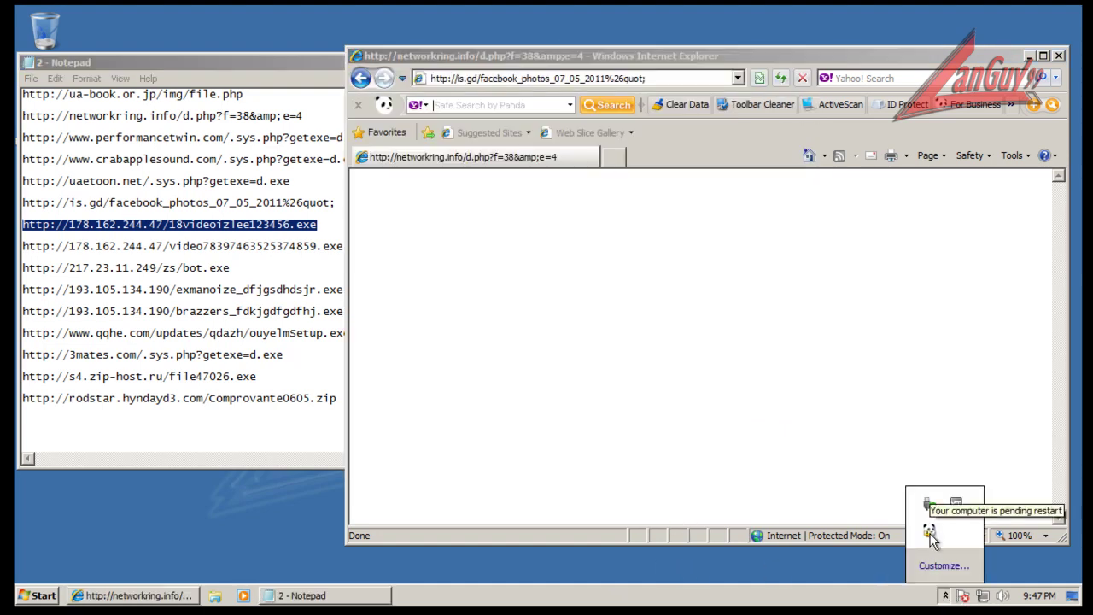
pyautogui.rightClick(725, 602)
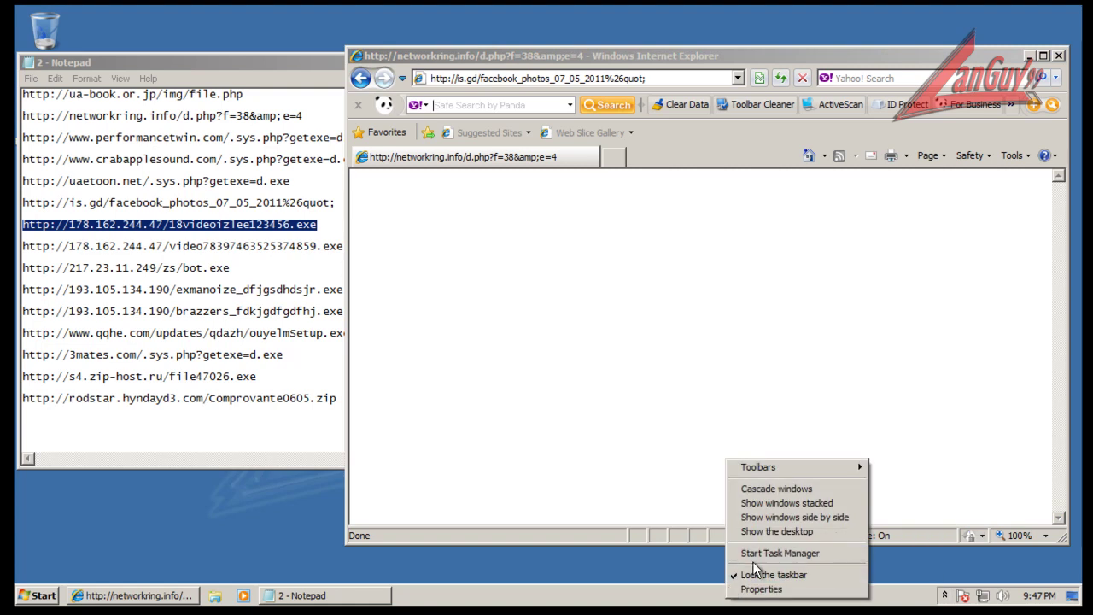
pyautogui.click(753, 556)
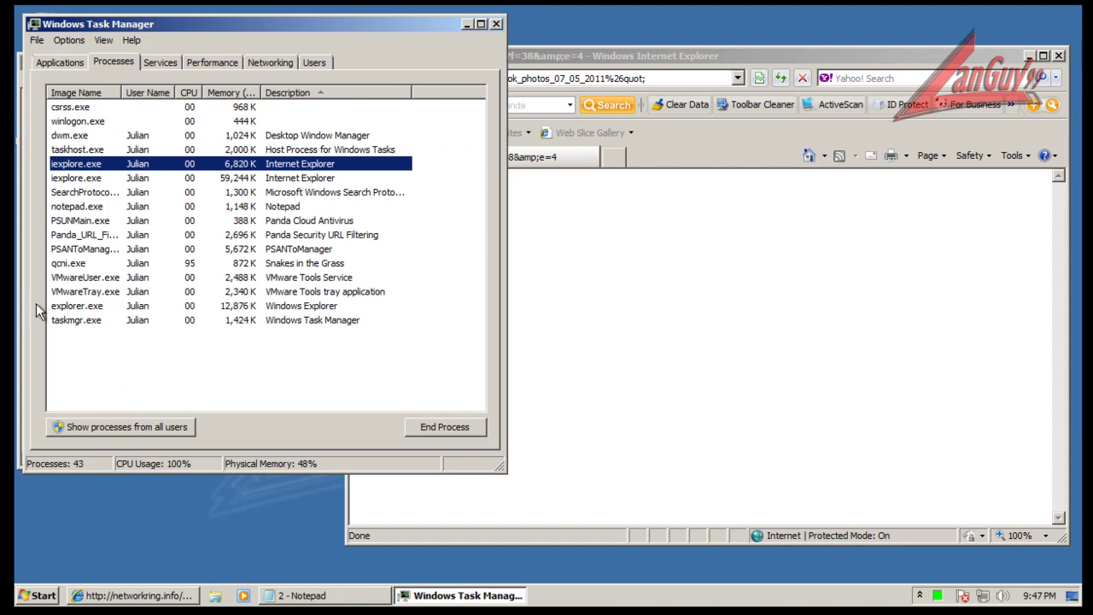
pyautogui.click(67, 264)
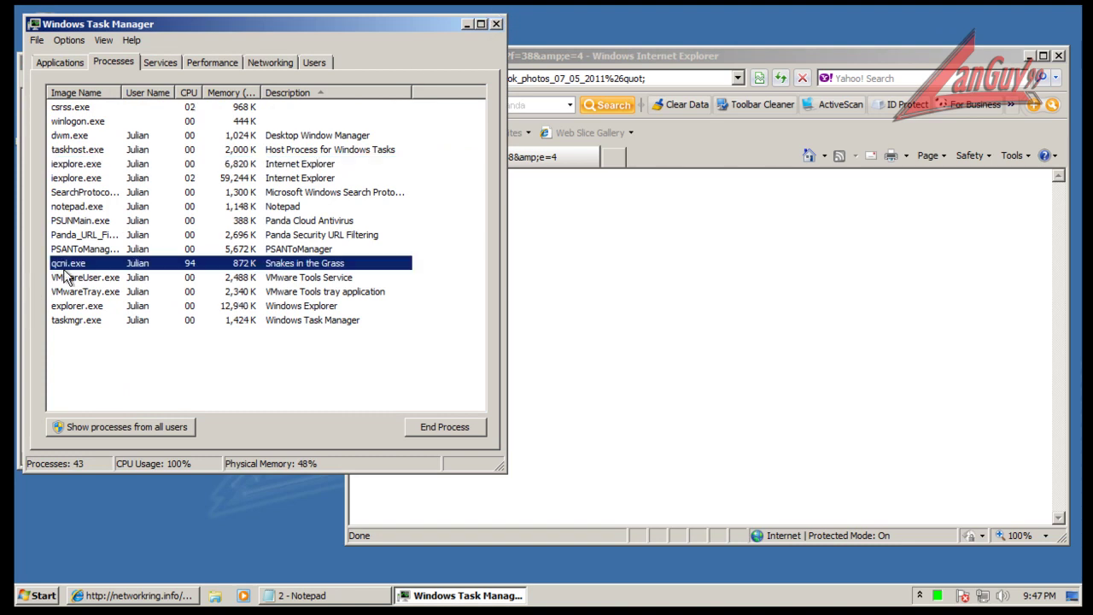
pyautogui.click(455, 433)
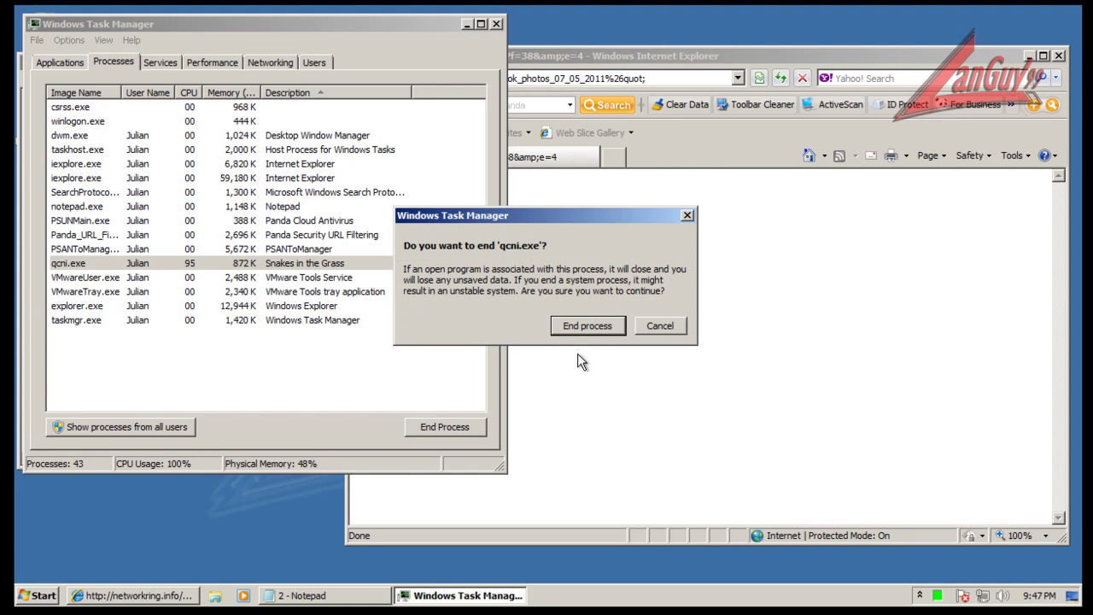
pyautogui.click(587, 392)
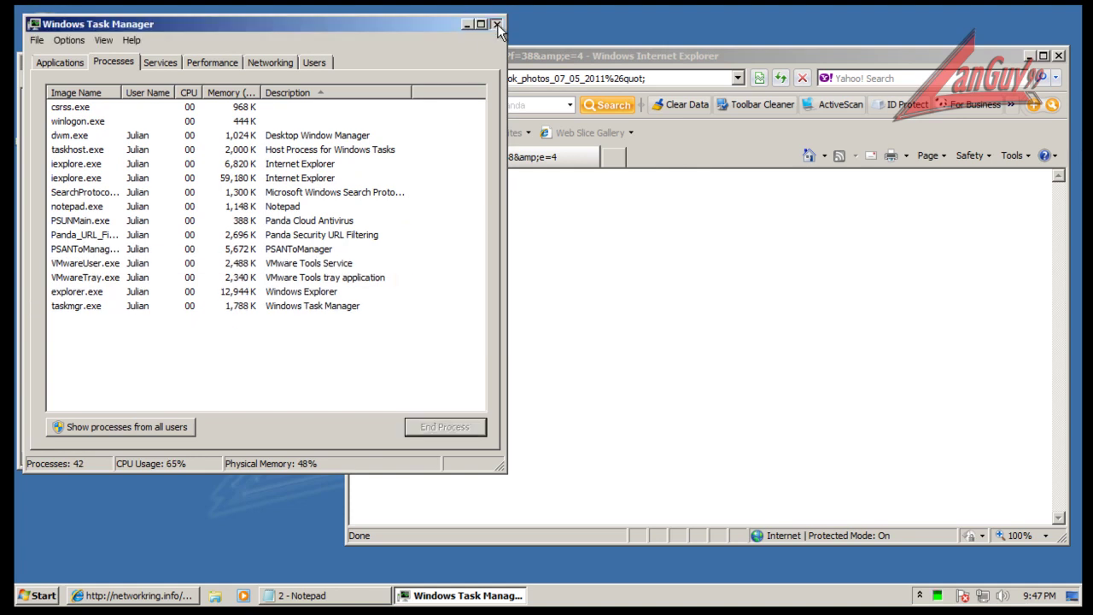
pyautogui.click(496, 25)
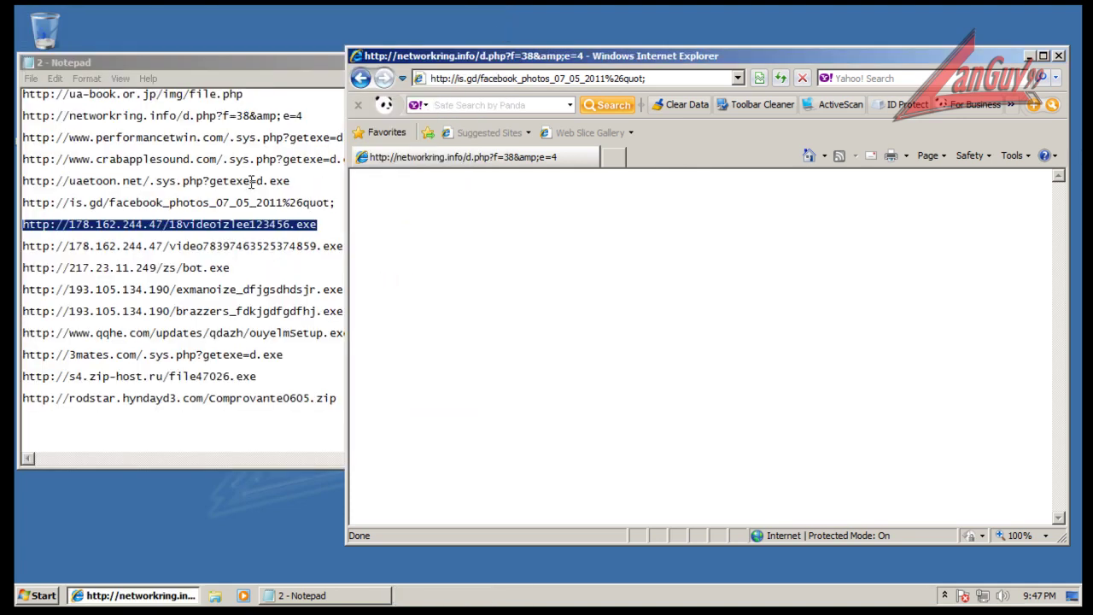
pyautogui.click(295, 65)
pyautogui.click(898, 57)
pyautogui.click(670, 79)
pyautogui.hotkey('ctrl', 'v')
pyautogui.press('Return')
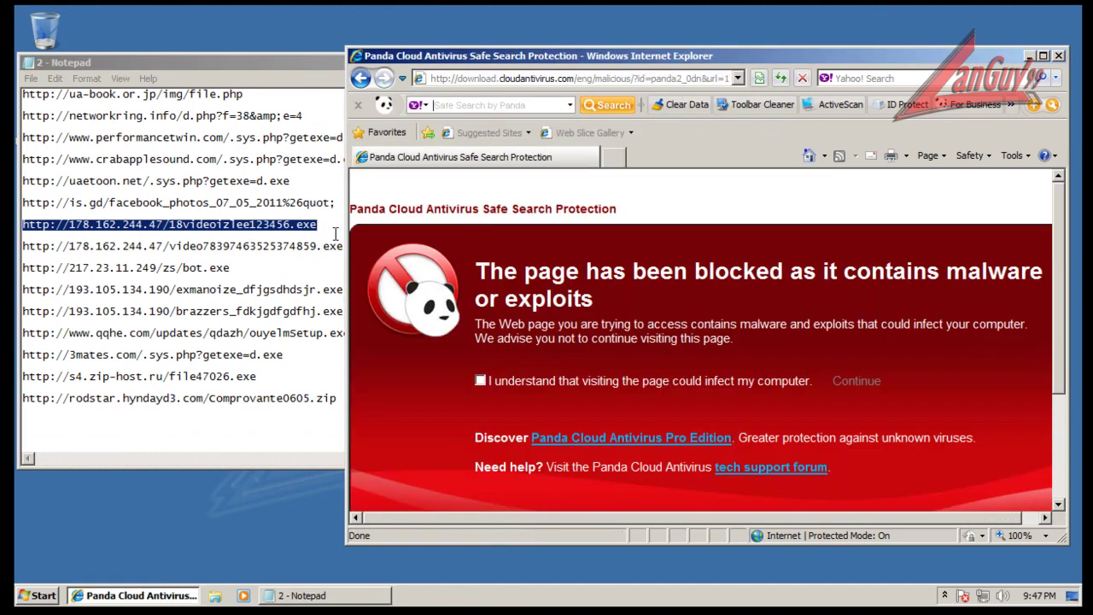
pyautogui.click(335, 233)
pyautogui.click(362, 239)
pyautogui.hotkey('shift', 'Home')
pyautogui.hotkey('ctrl', 'c')
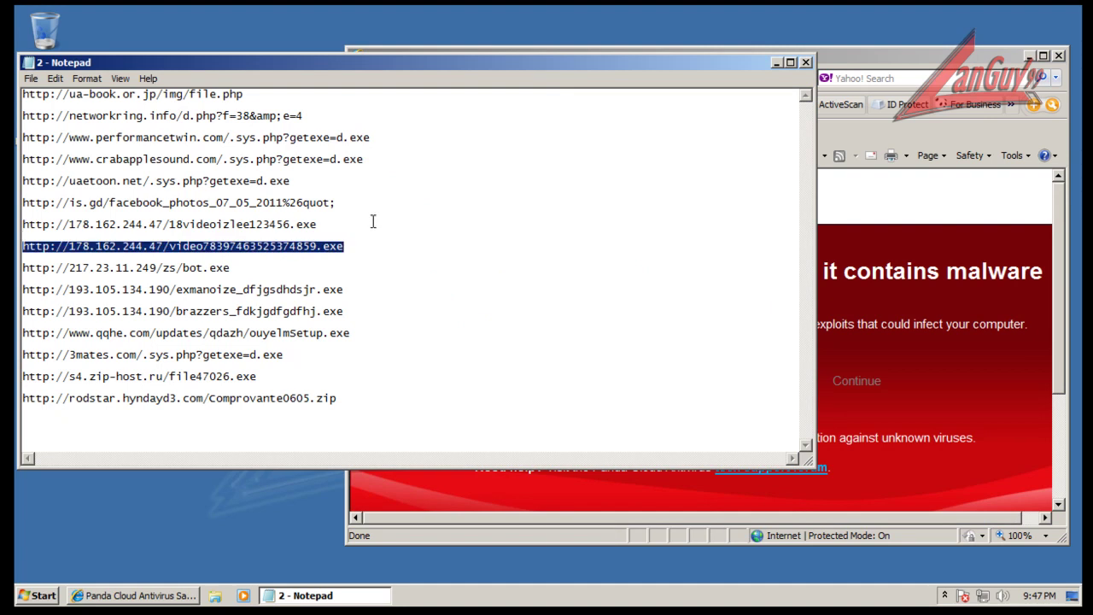
pyautogui.click(864, 58)
pyautogui.click(665, 77)
pyautogui.hotkey('ctrl', 'v')
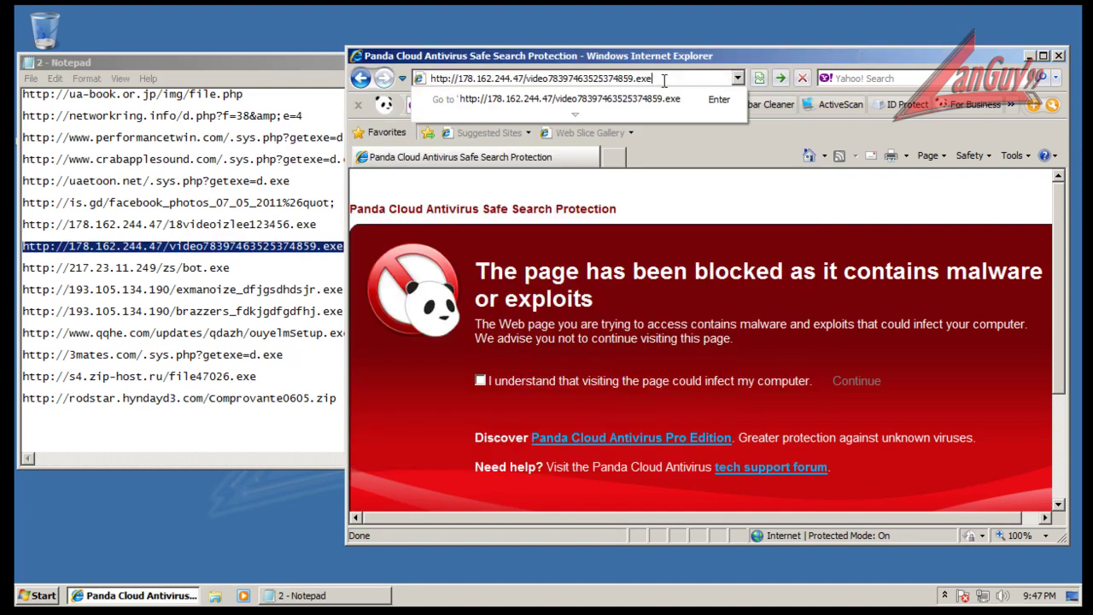
pyautogui.press('Return')
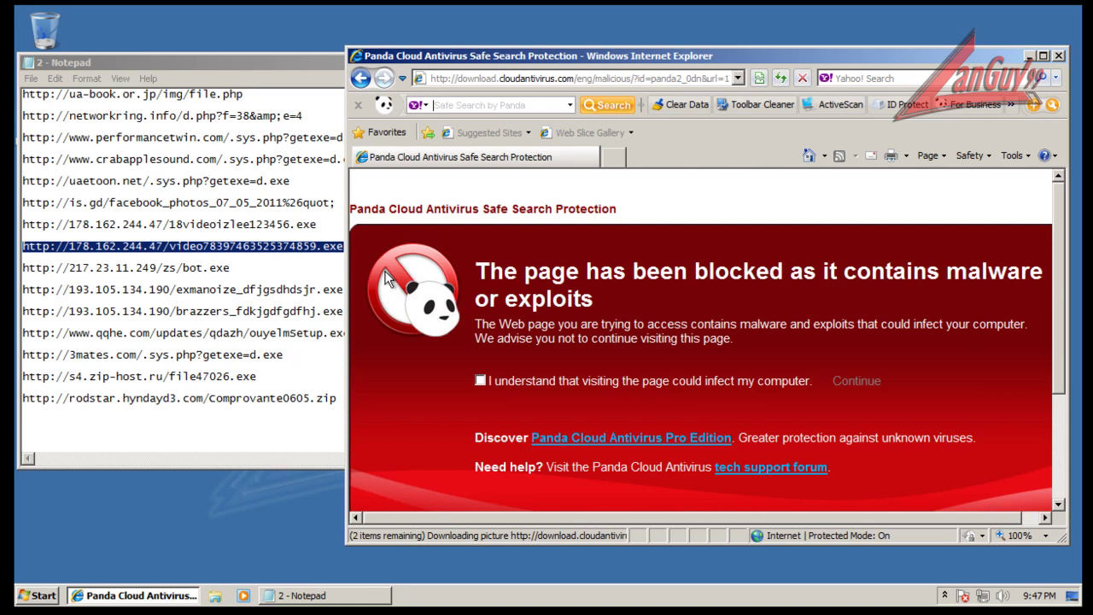
pyautogui.click(232, 268)
pyautogui.hotkey('shift', 'Home')
pyautogui.hotkey('ctrl', 'c')
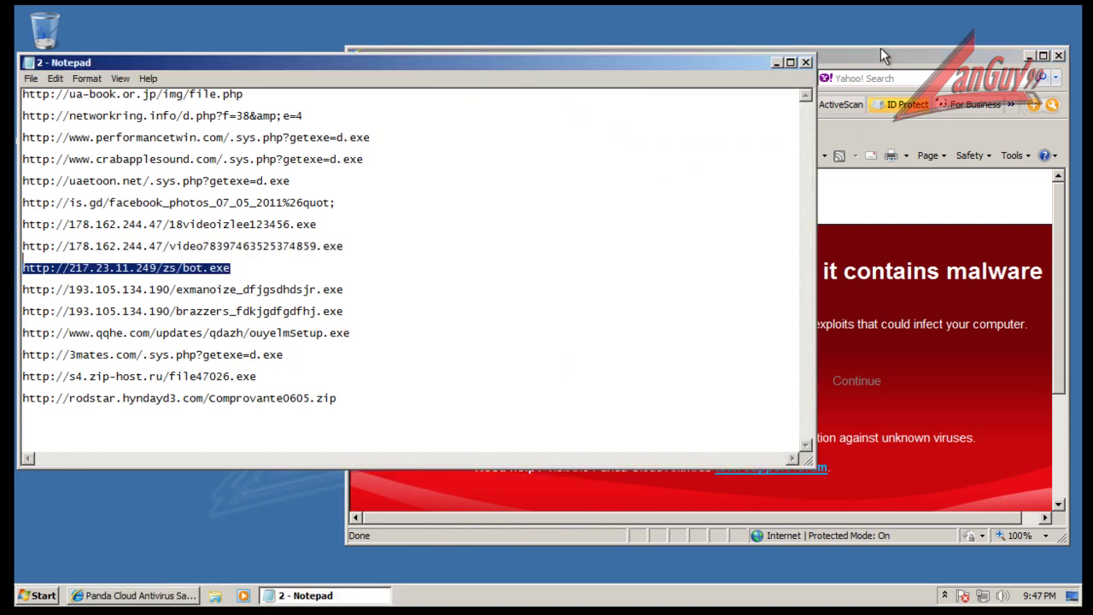
pyautogui.click(884, 54)
pyautogui.click(613, 77)
pyautogui.hotkey('ctrl', 'v')
pyautogui.press('Return')
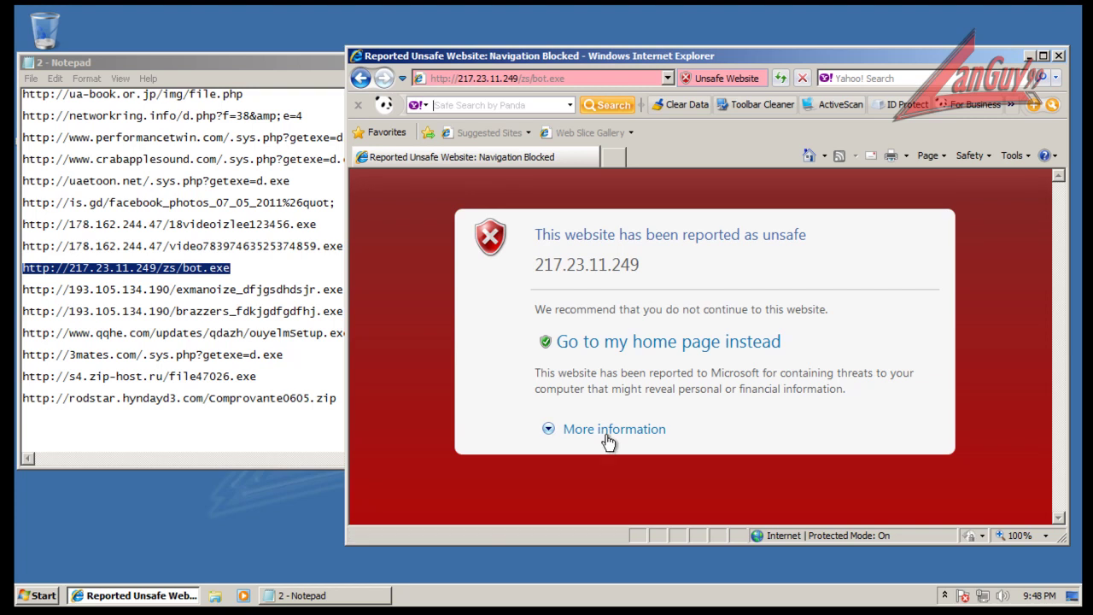
# Expand the unsafe-website warning's additional information and disregard the warning to continue to 217.23.11.249
pyautogui.click(606, 429)
pyautogui.scroll(-1, 589, 435)
pyautogui.click(631, 505)
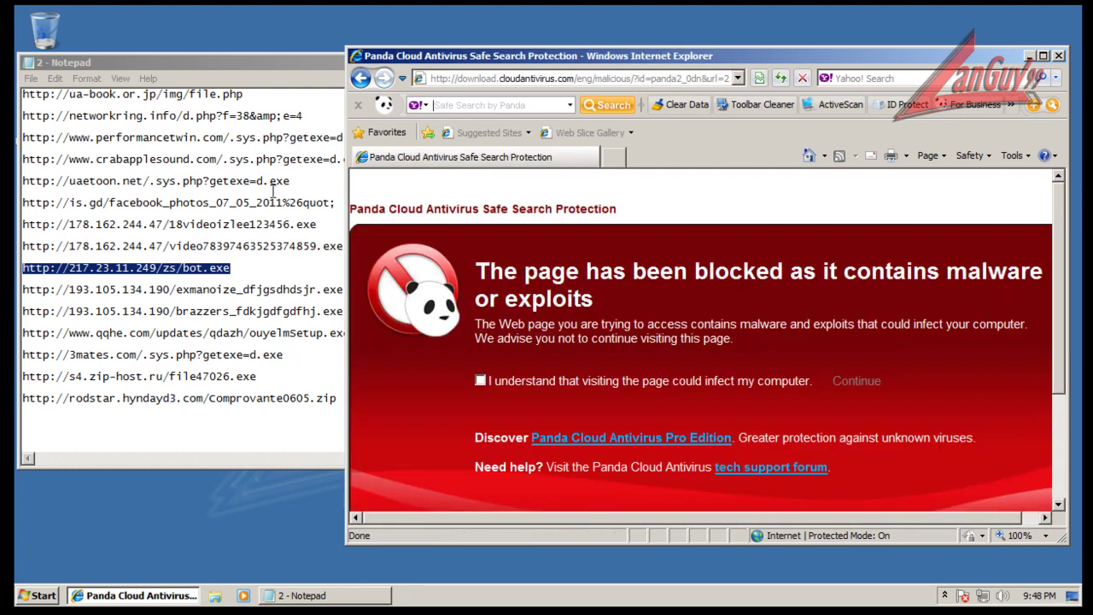
pyautogui.click(354, 285)
pyautogui.hotkey('shift', 'Home')
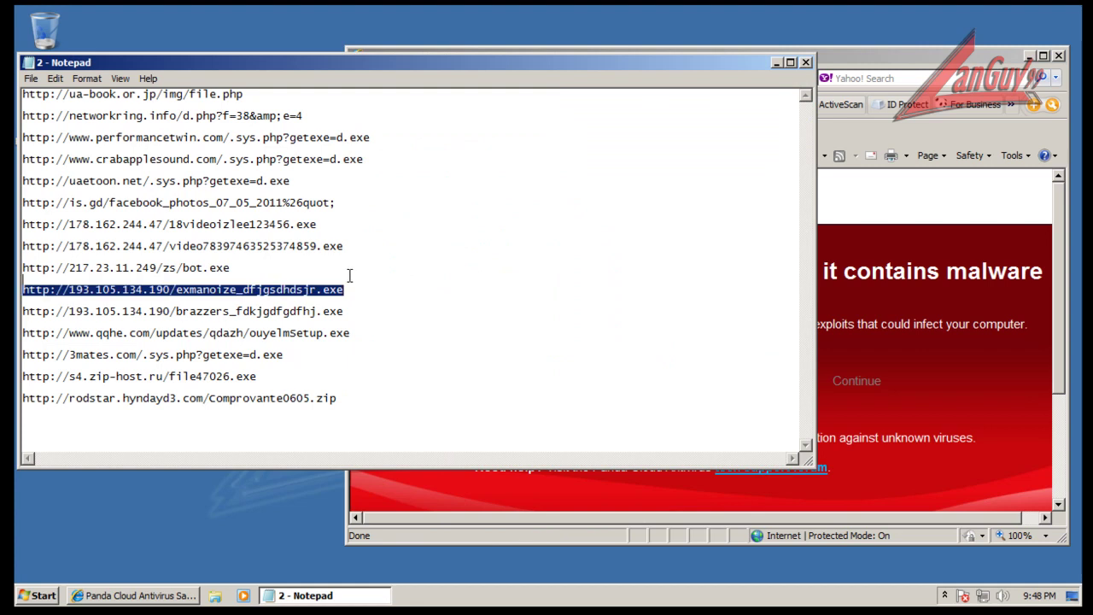
pyautogui.click(843, 69)
pyautogui.click(691, 78)
pyautogui.hotkey('ctrl', 'v')
pyautogui.press('Return')
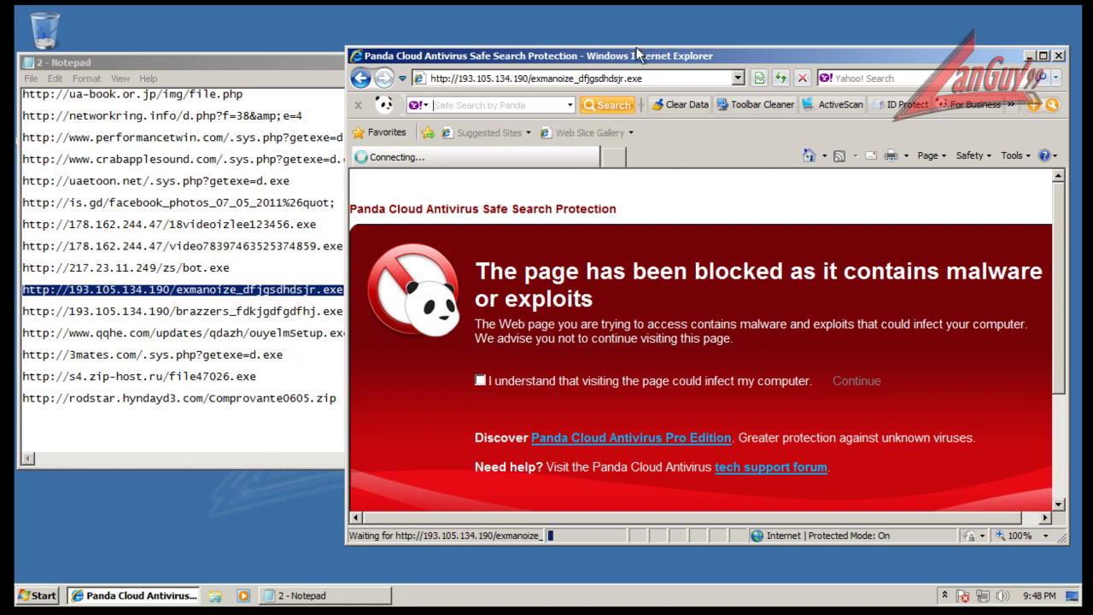
pyautogui.click(250, 311)
pyautogui.hotkey('shift', 'Home')
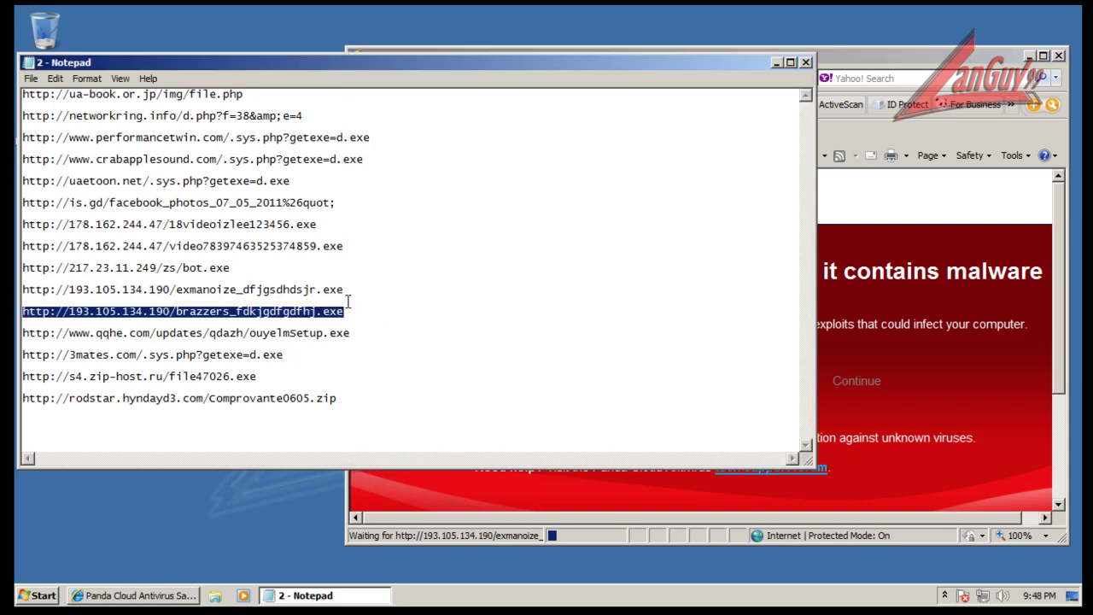
pyautogui.click(352, 332)
pyautogui.click(350, 311)
pyautogui.hotkey('shift', 'Home')
pyautogui.click(843, 49)
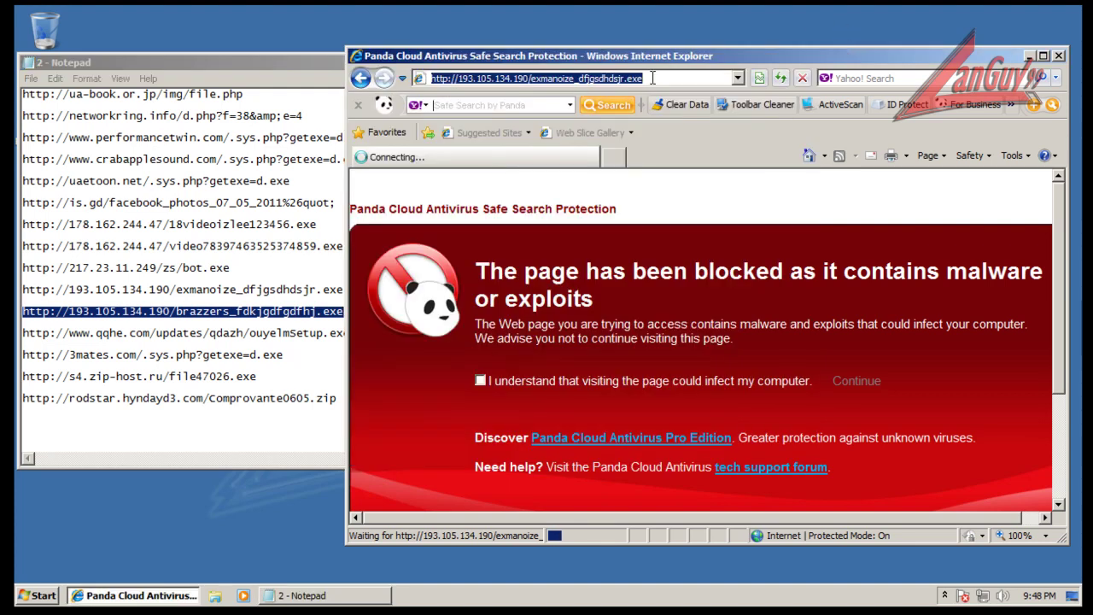
pyautogui.hotkey('ctrl', 'v')
pyautogui.press('Return')
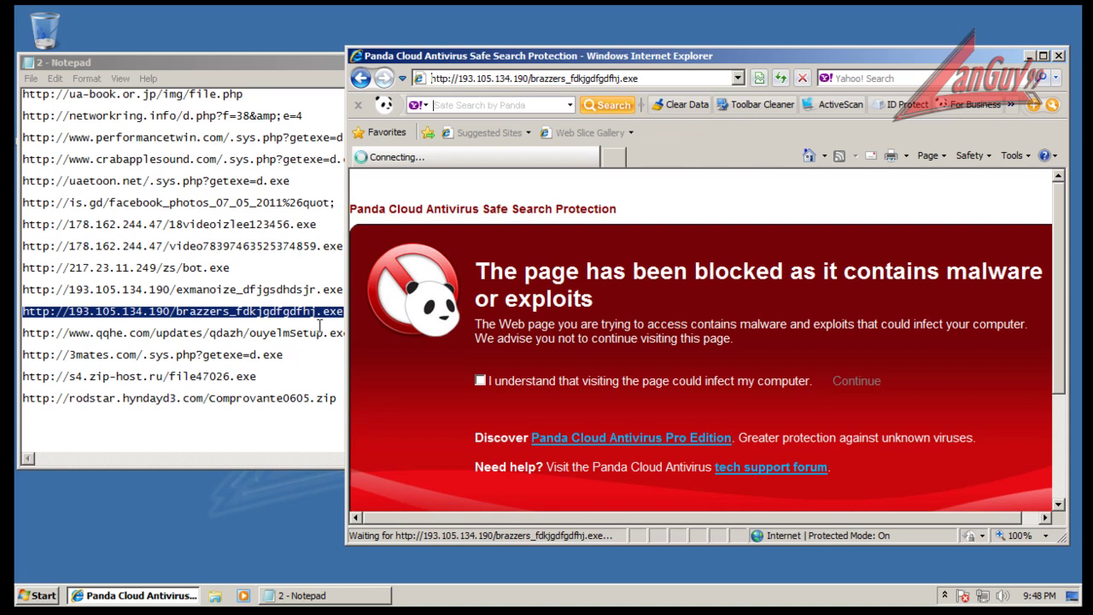
pyautogui.click(353, 334)
pyautogui.hotkey('shift', 'Home')
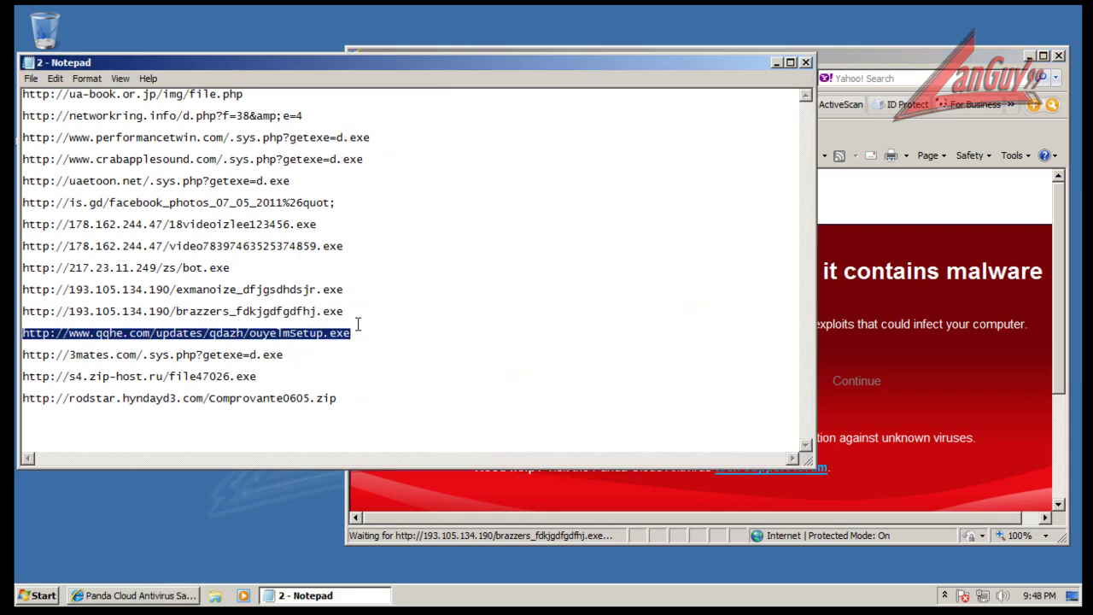
pyautogui.click(865, 62)
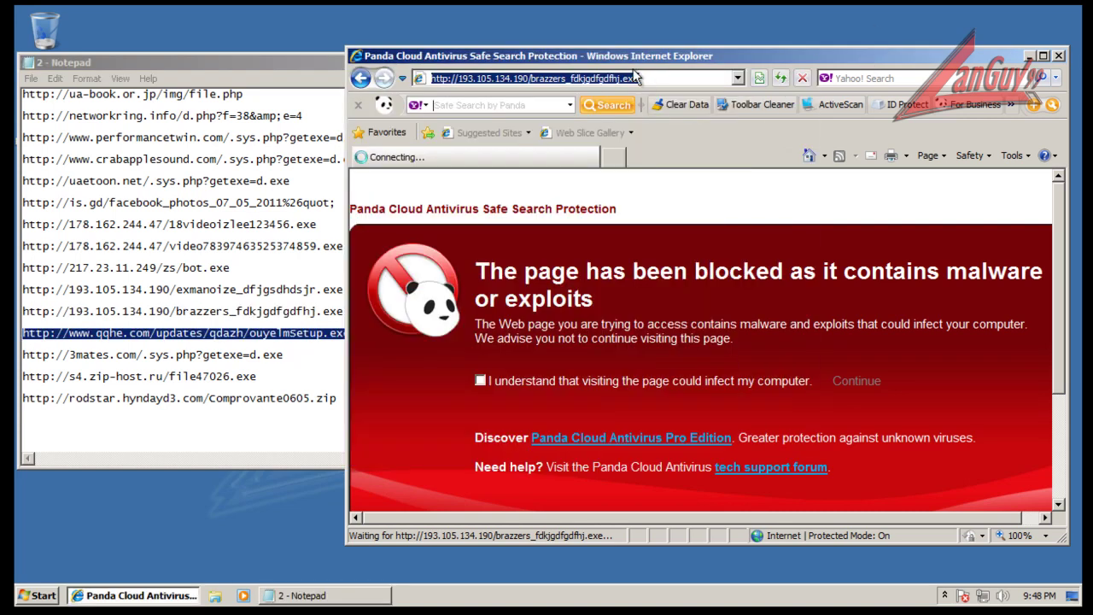
pyautogui.hotkey('ctrl', 'v')
pyautogui.press('Return')
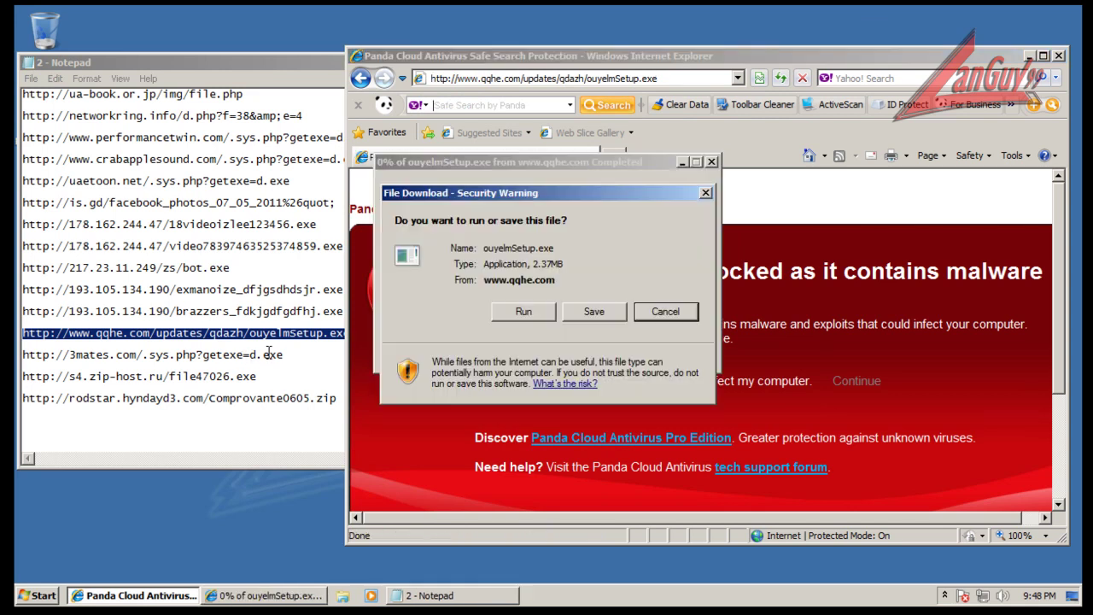
pyautogui.click(532, 316)
pyautogui.click(287, 350)
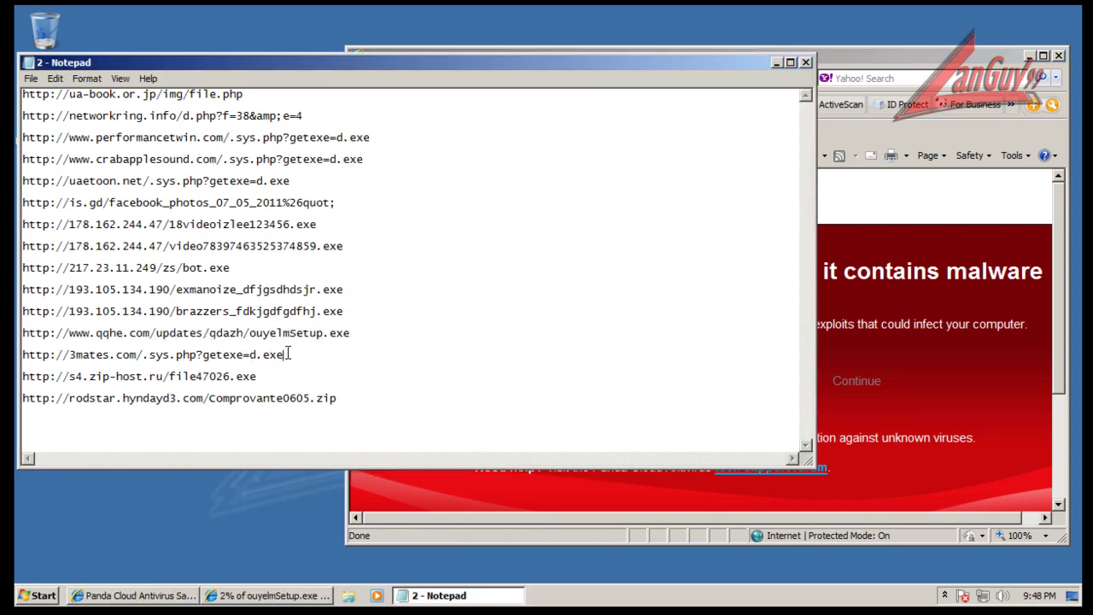
pyautogui.hotkey('shift', 'Home')
pyautogui.click(837, 64)
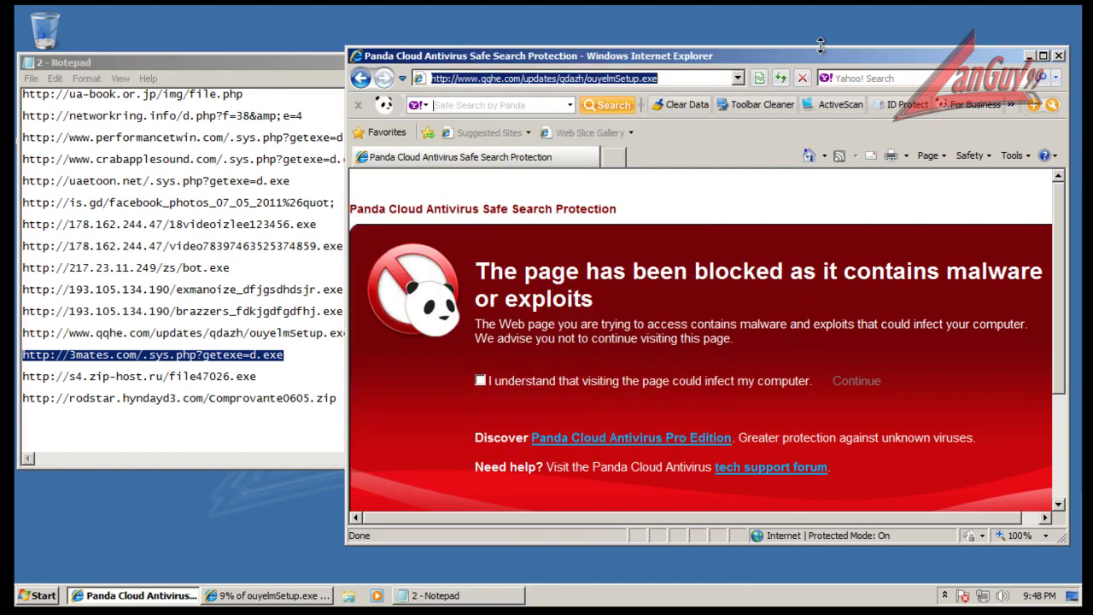
pyautogui.click(687, 80)
pyautogui.hotkey('ctrl', 'v')
pyautogui.press('Return')
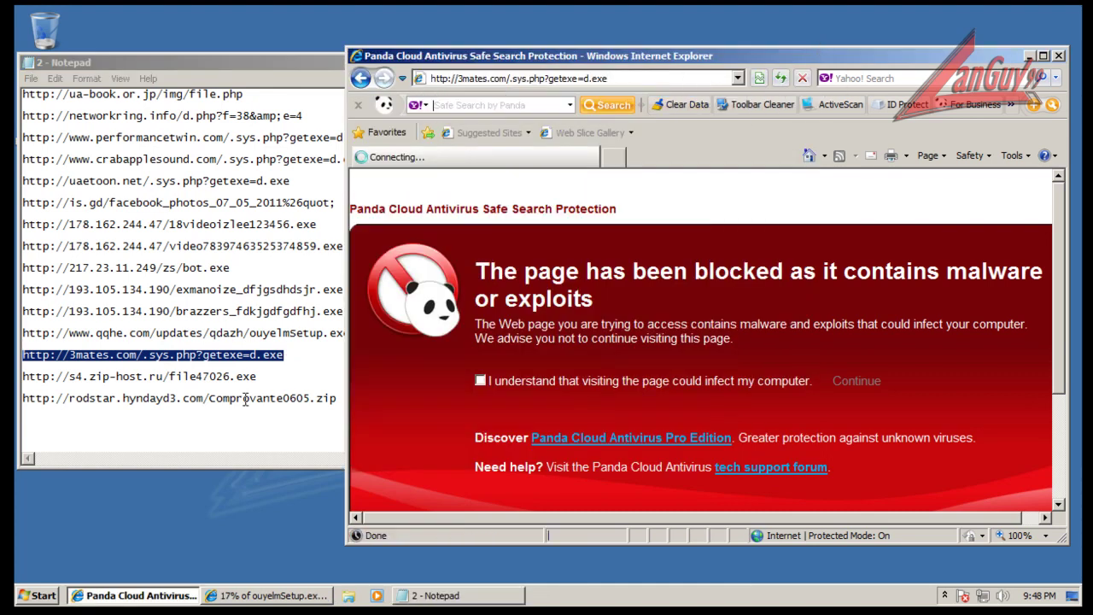
pyautogui.click(513, 312)
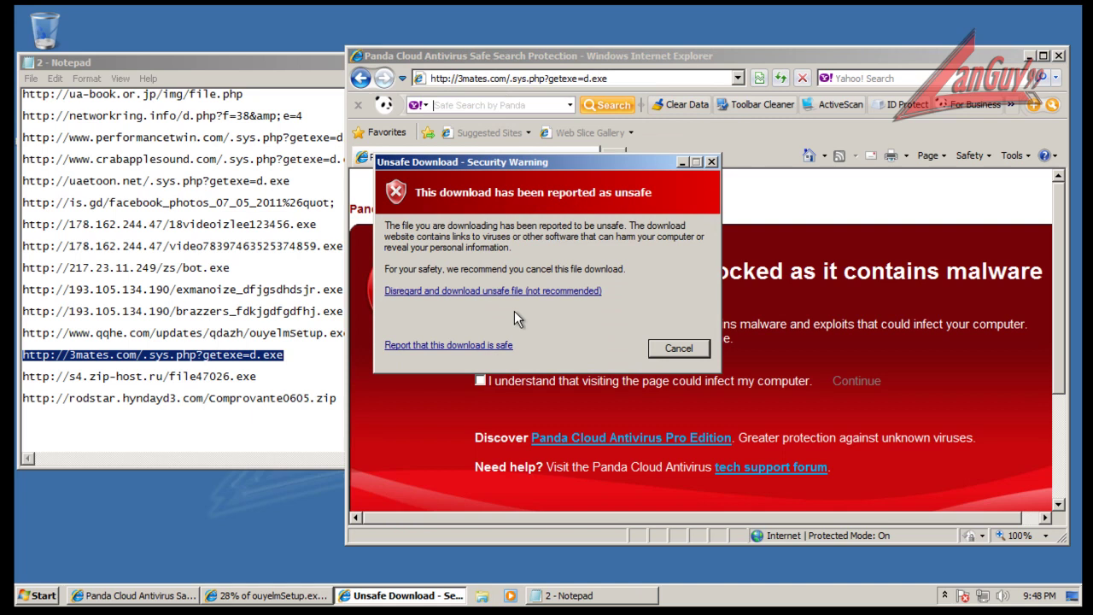
pyautogui.click(675, 346)
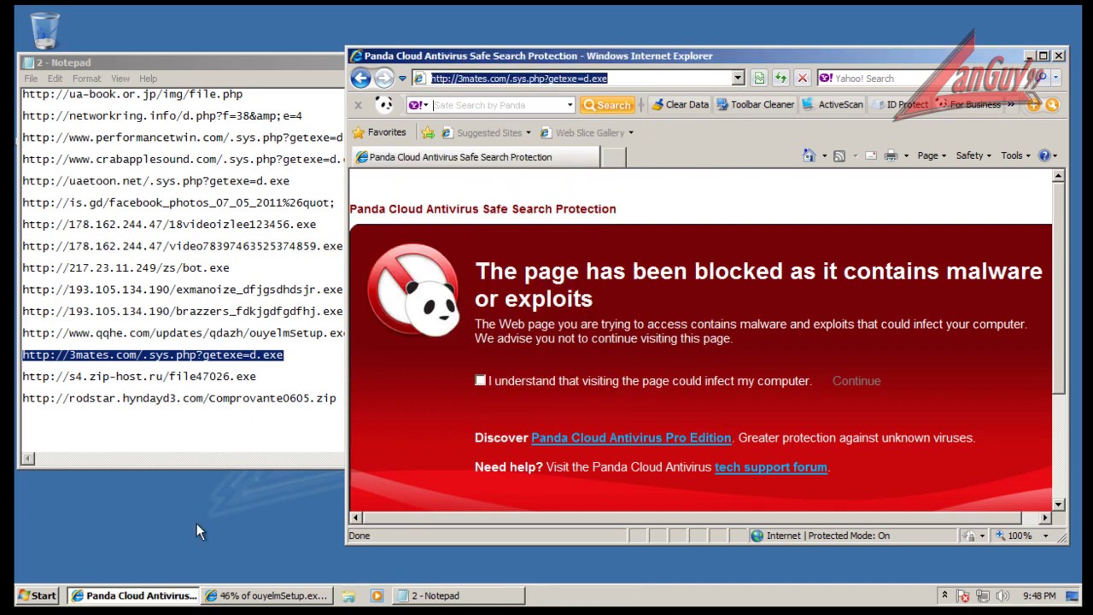
pyautogui.click(290, 593)
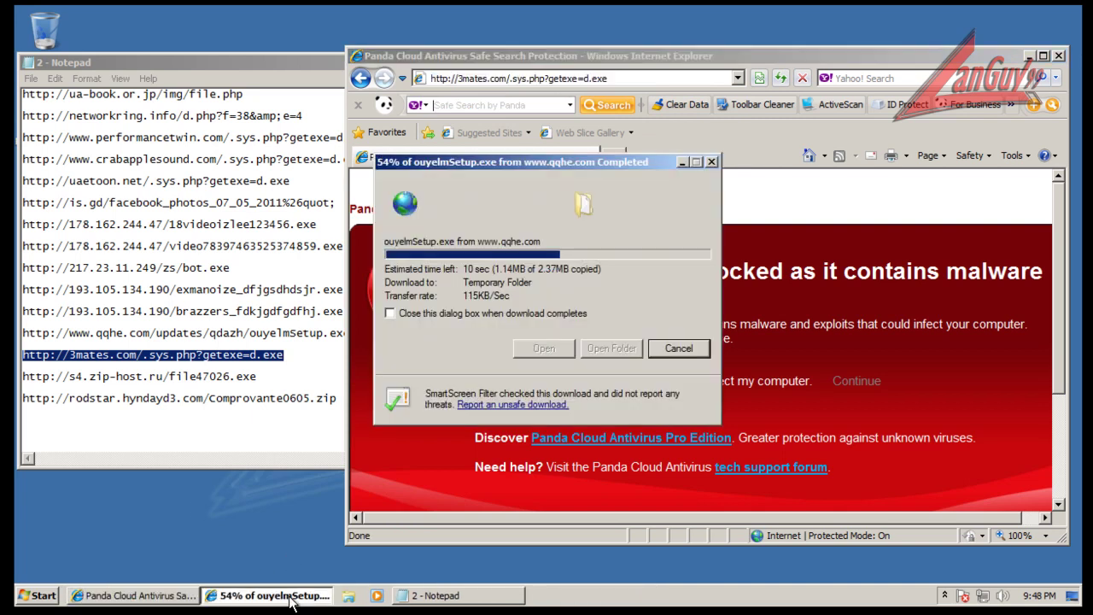
pyautogui.click(261, 373)
pyautogui.hotkey('shift', 'Home')
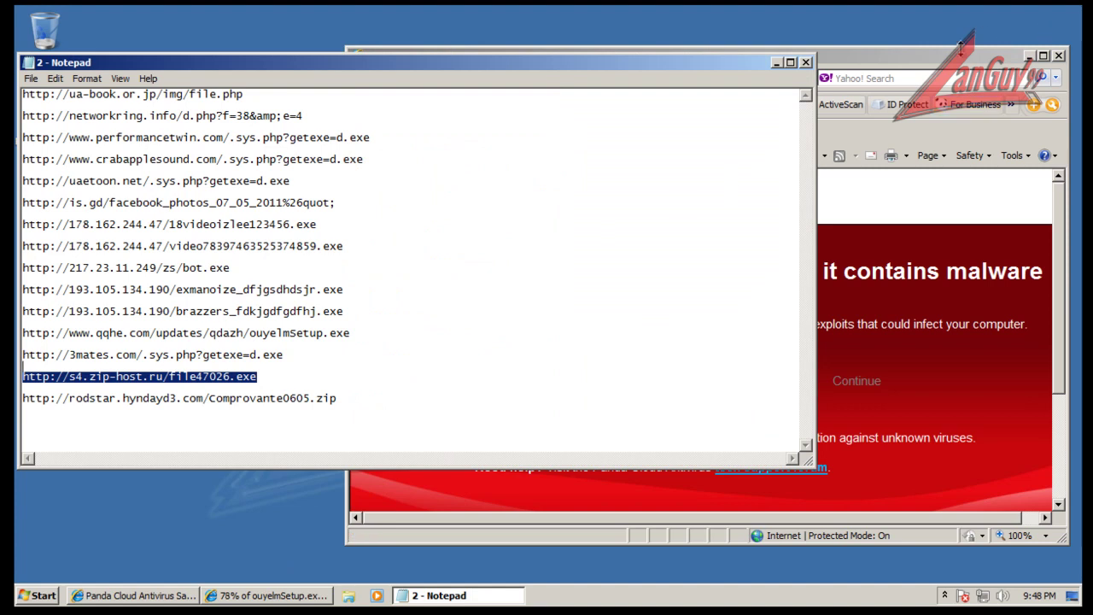
pyautogui.hotkey('ctrl', 'c')
pyautogui.click(960, 48)
pyautogui.click(564, 78)
pyautogui.hotkey('ctrl', 'v')
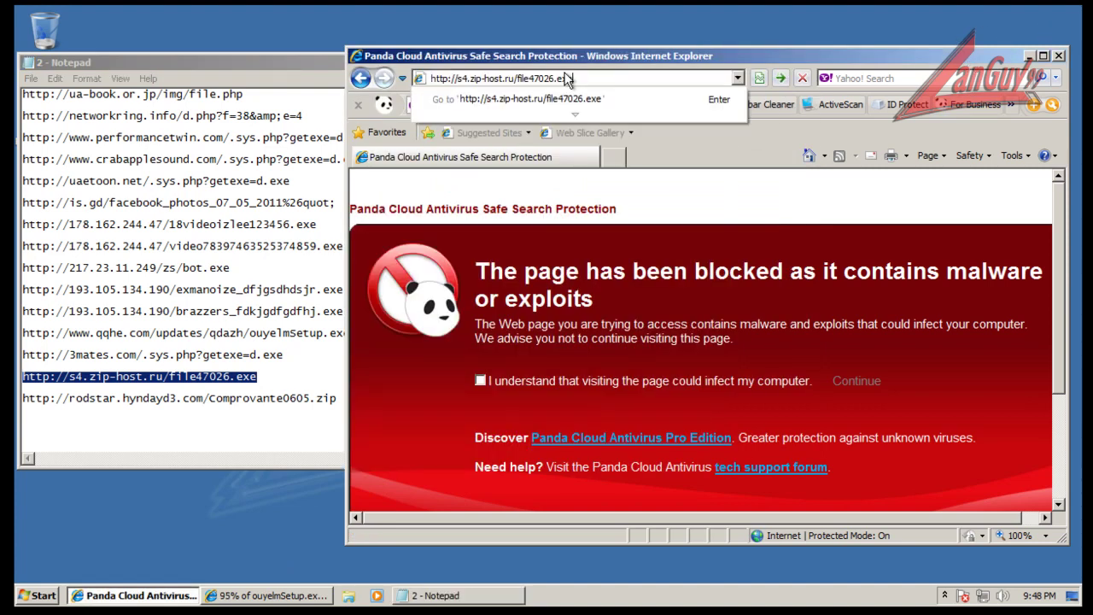
pyautogui.press('Return')
pyautogui.click(536, 315)
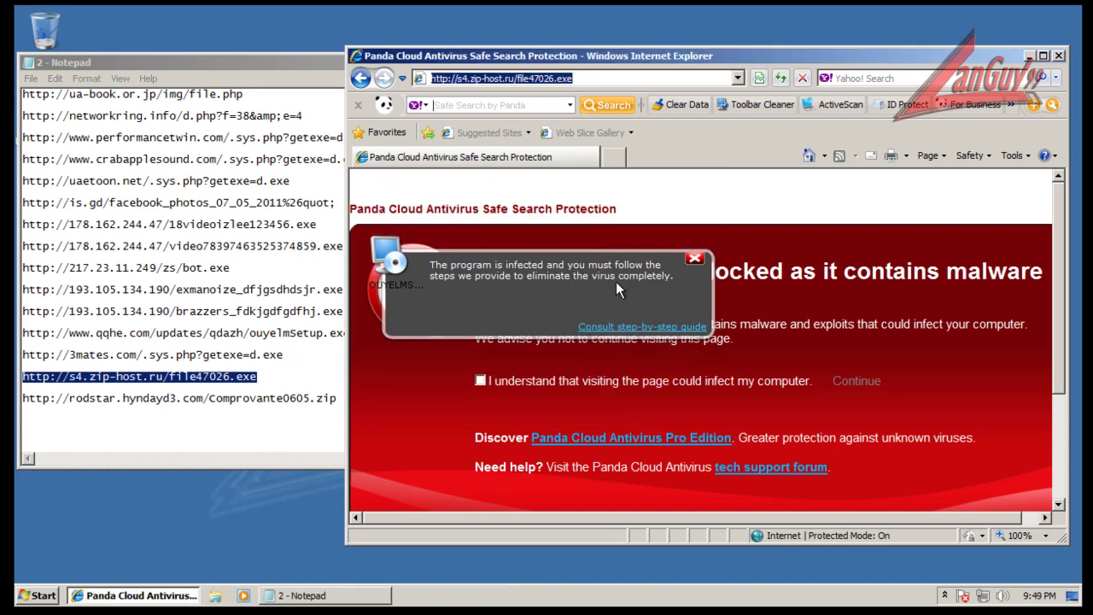
# Consult Panda's step-by-step guide from the infection notices, read the page on threats that are not neutralized, and close both help pages
pyautogui.click(597, 329)
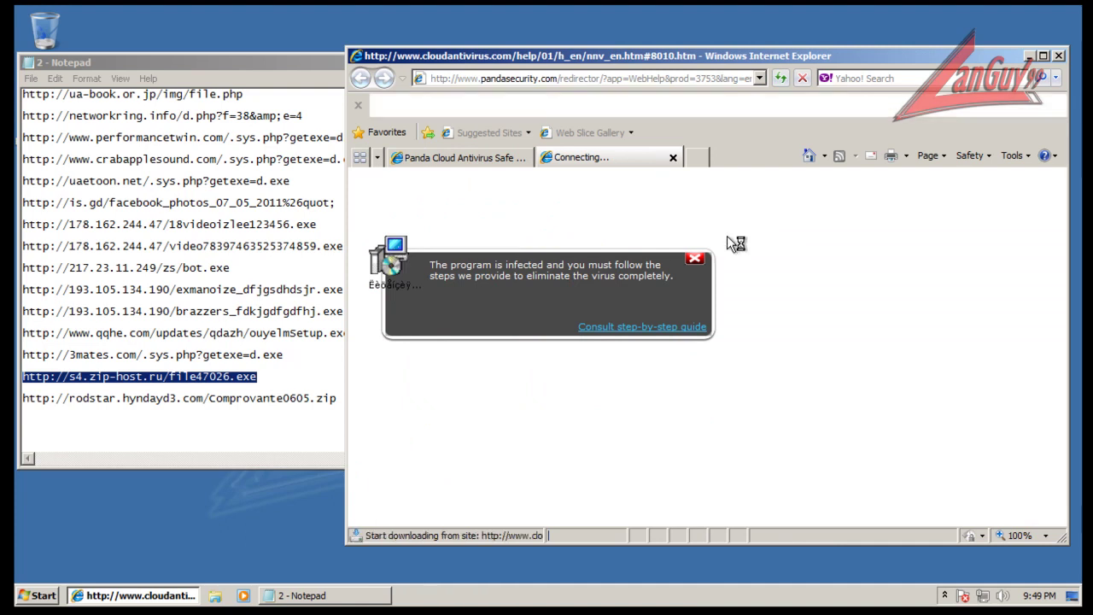
pyautogui.click(642, 328)
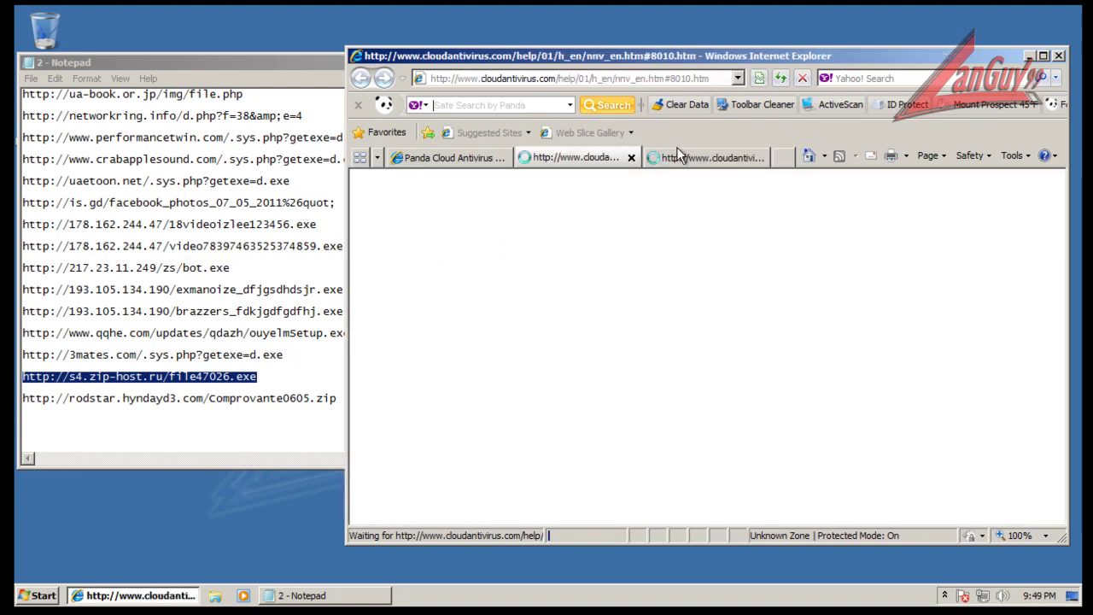
pyautogui.click(415, 160)
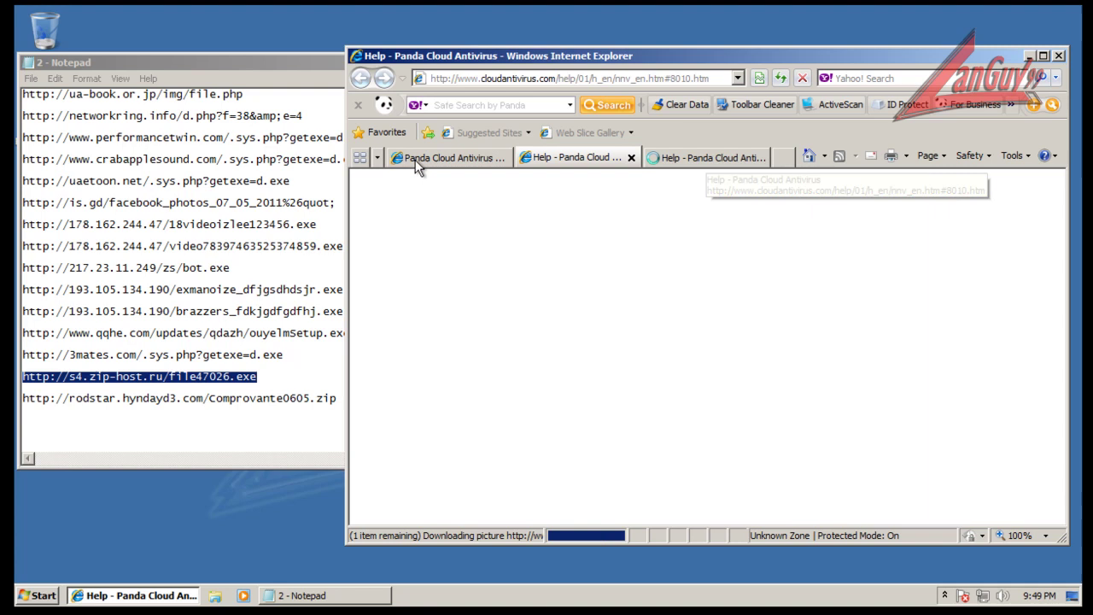
pyautogui.click(578, 159)
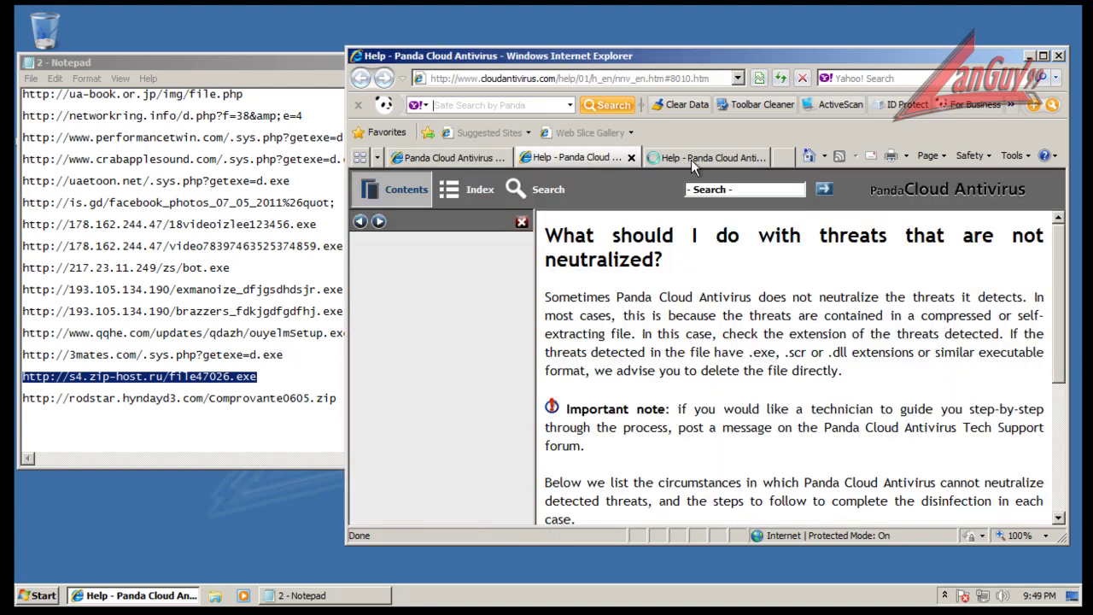
pyautogui.scroll(-4, 754, 361)
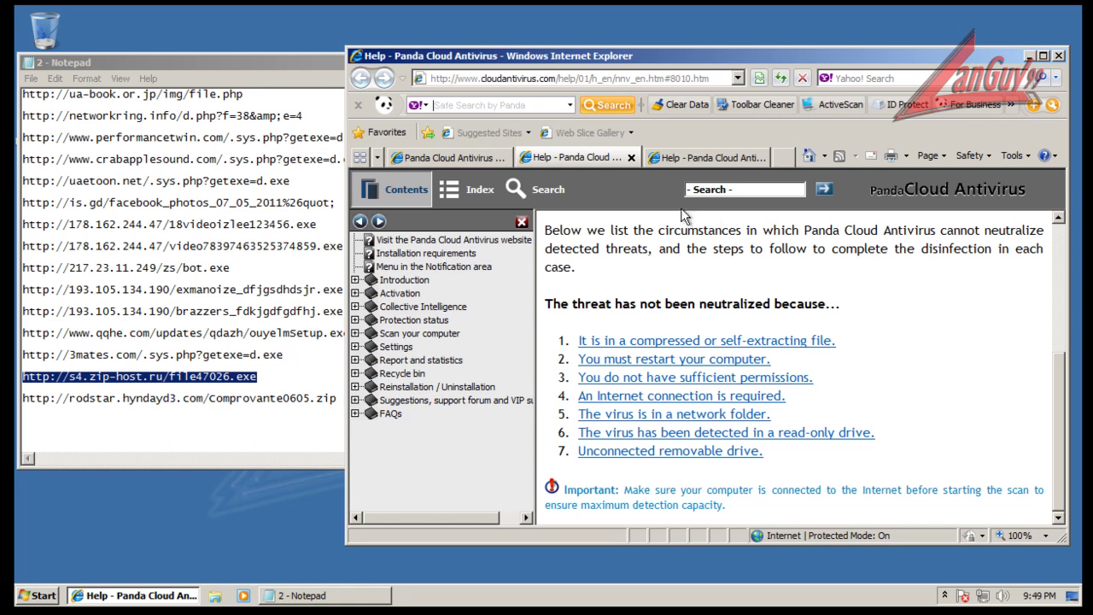
pyautogui.click(632, 158)
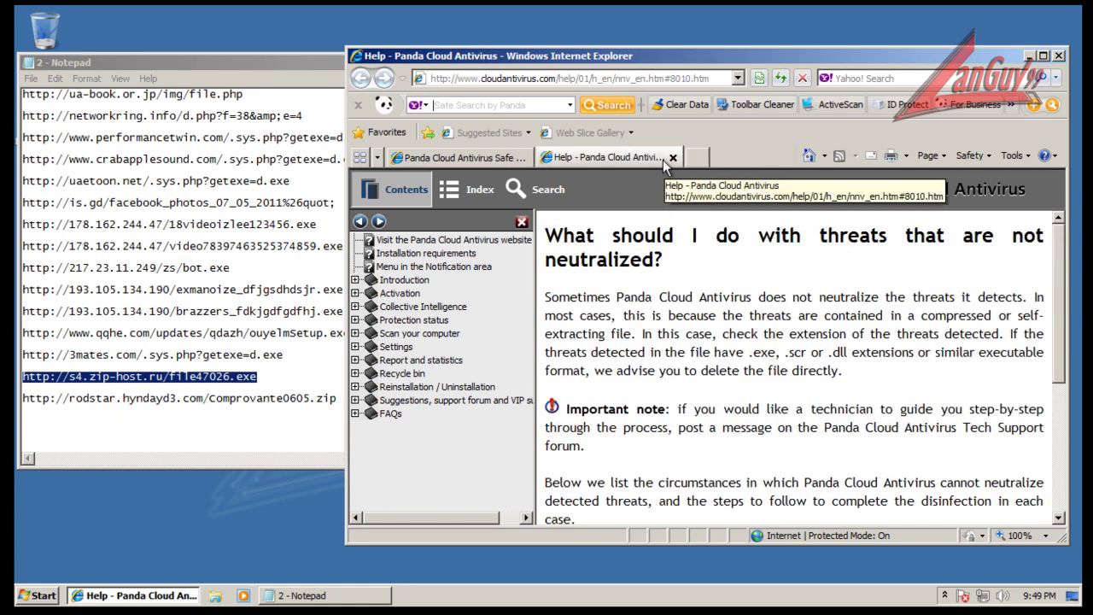
pyautogui.click(673, 157)
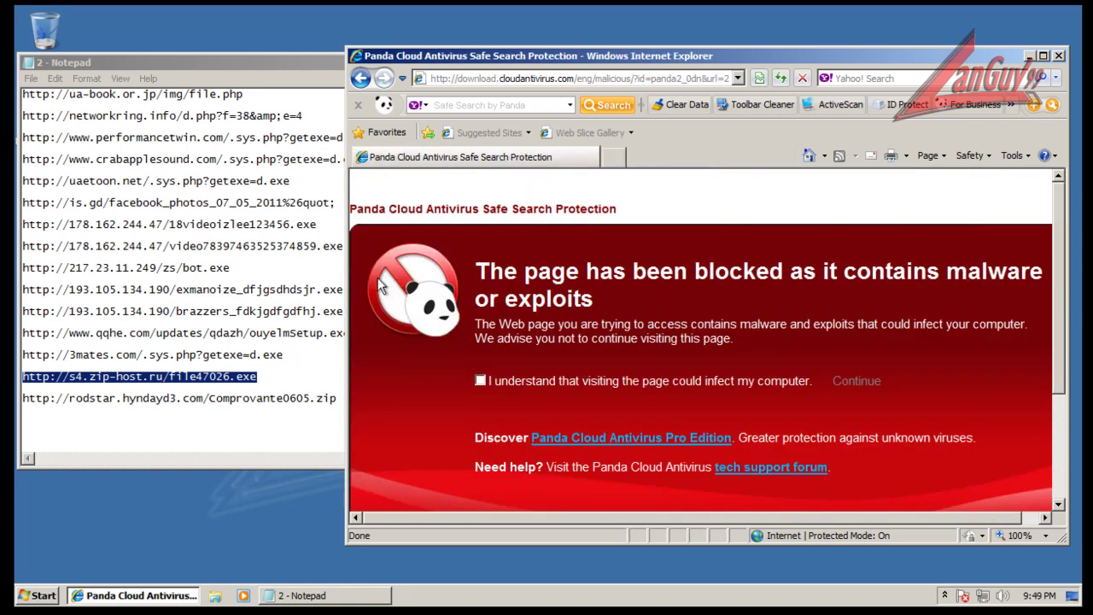
pyautogui.click(274, 400)
pyautogui.moveTo(338, 398); pyautogui.dragTo(338, 376)
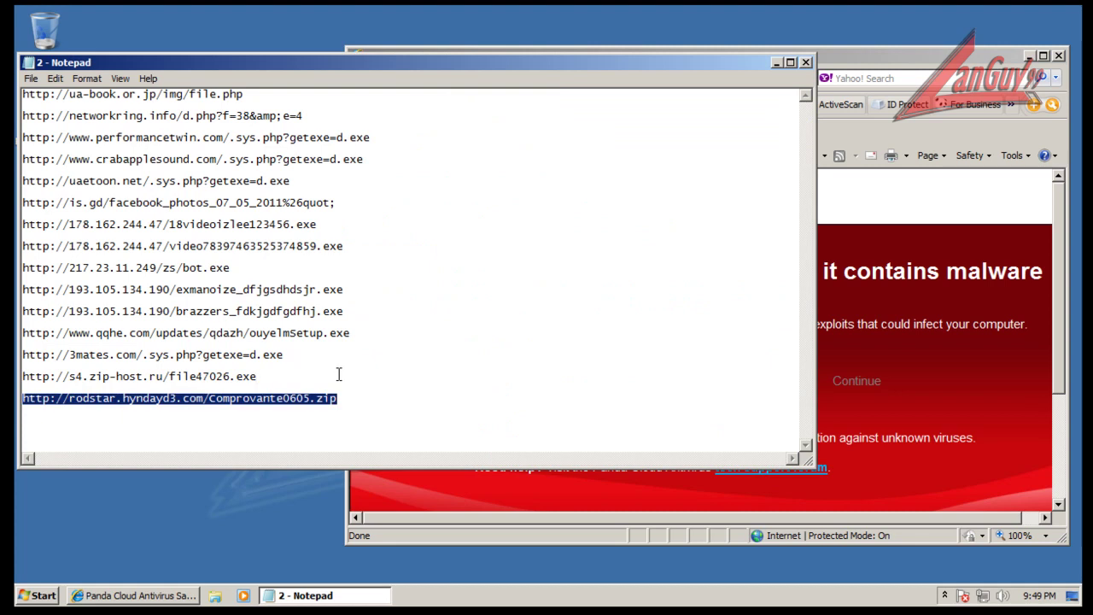
pyautogui.click(139, 595)
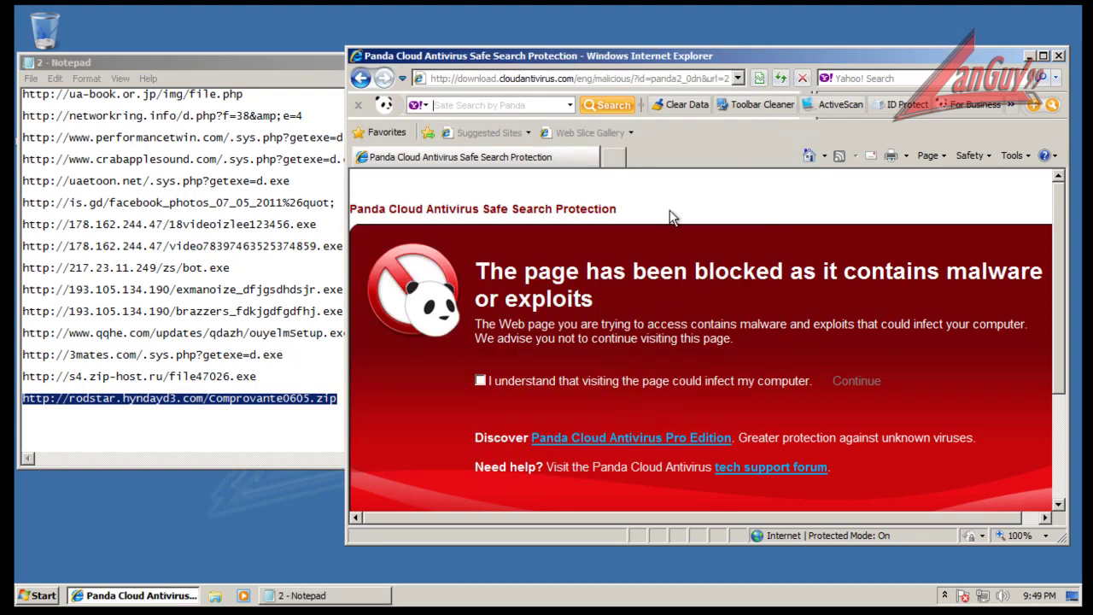
pyautogui.click(635, 78)
pyautogui.hotkey('ctrl', 'v')
pyautogui.press('Return')
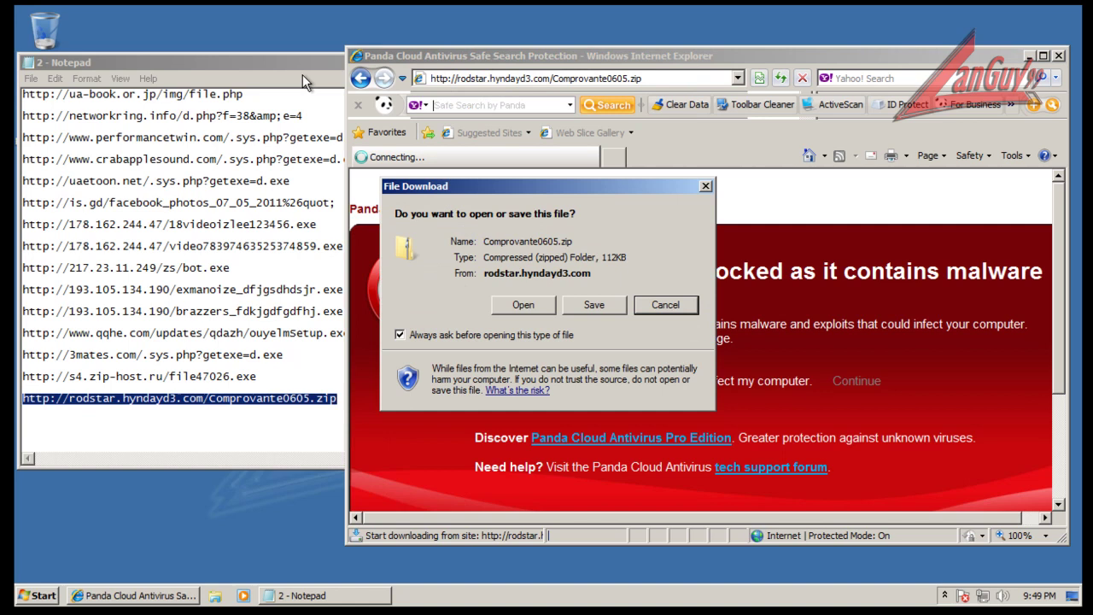
pyautogui.click(524, 305)
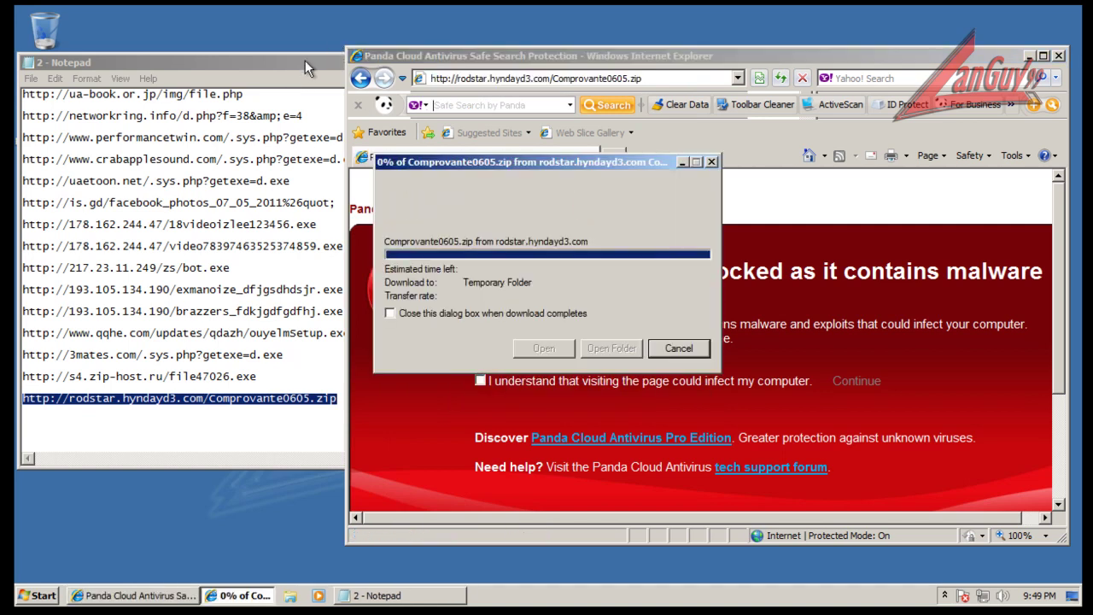
# Close the URL list, download the unsafe Comprovante0605.zip anyway, try to use Comprovante_PDF inside it, and close the archive and browser
pyautogui.click(805, 62)
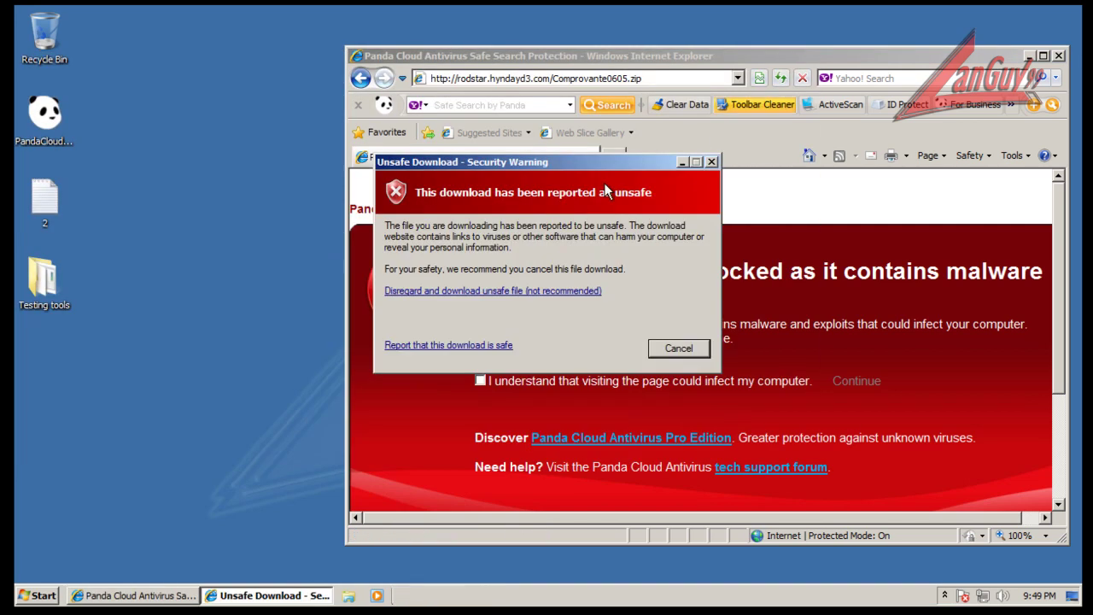
pyautogui.click(498, 290)
pyautogui.click(631, 381)
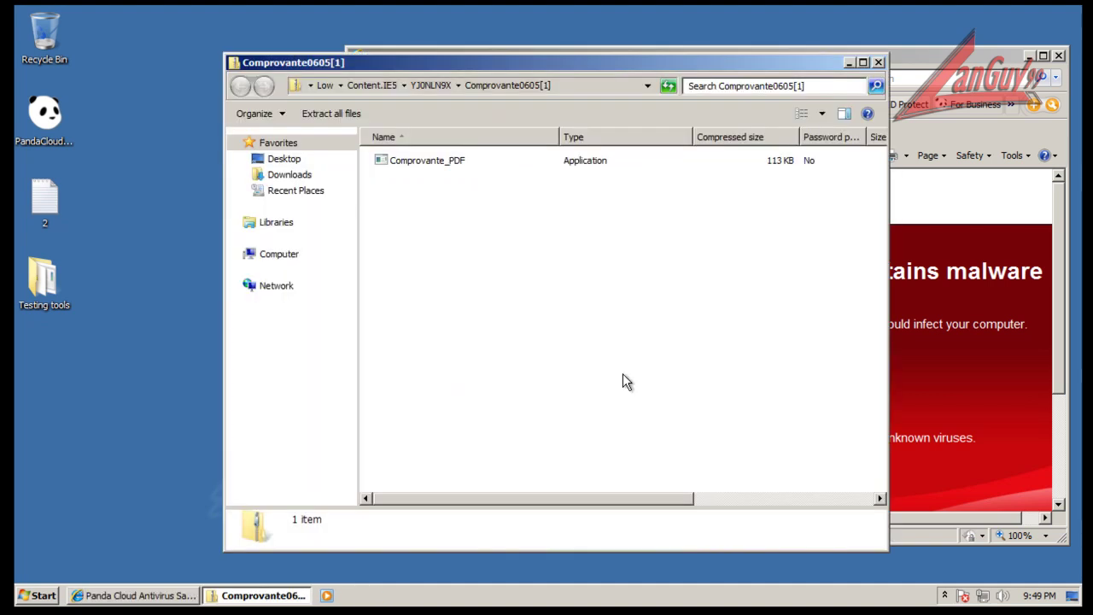
pyautogui.click(443, 166)
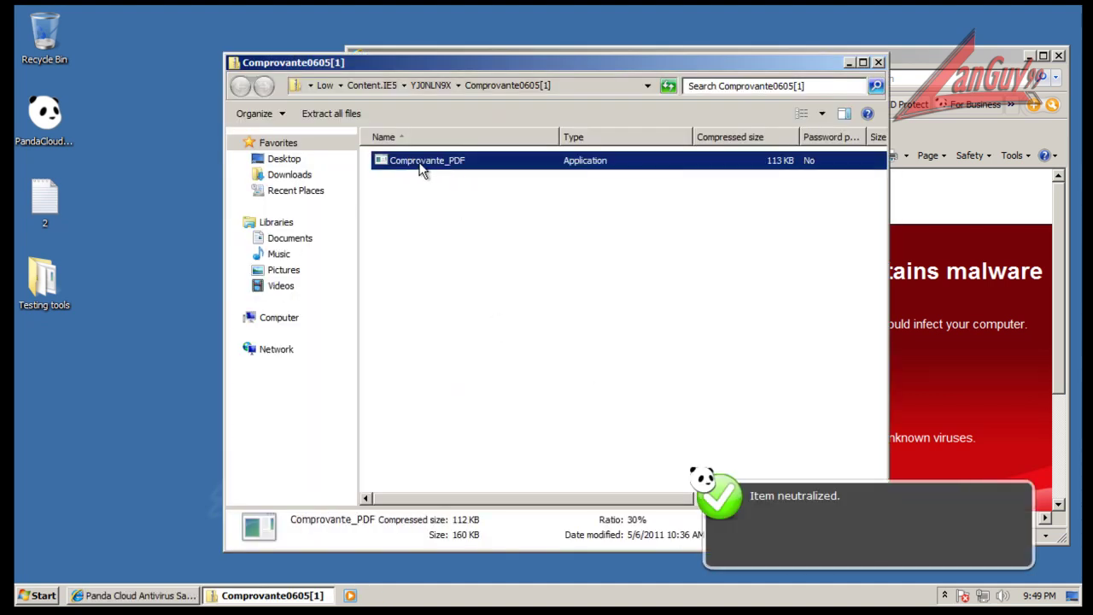
pyautogui.click(878, 62)
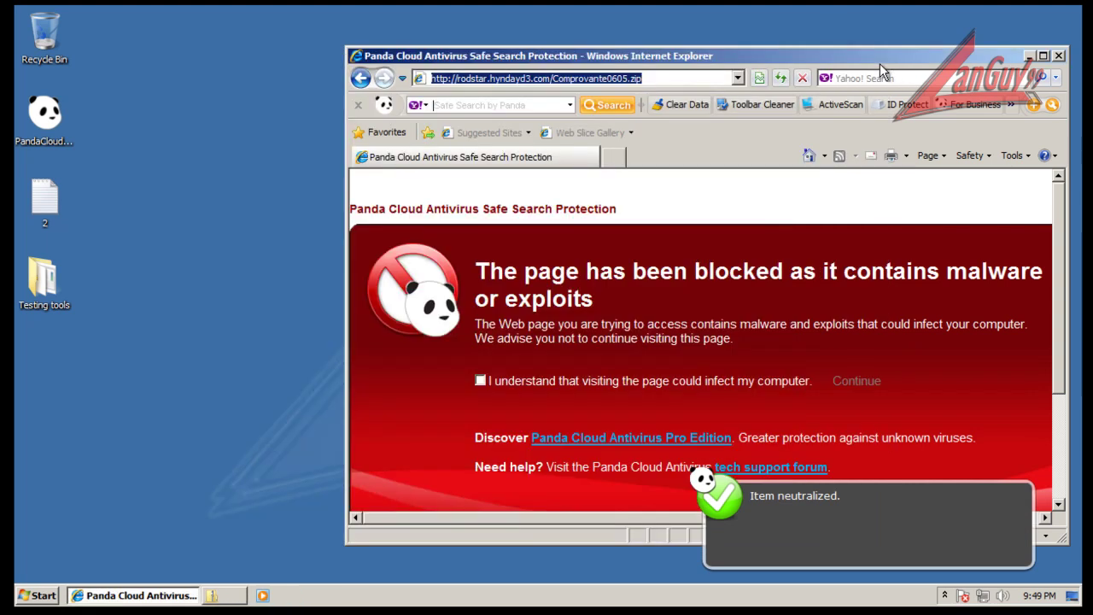
pyautogui.click(1059, 57)
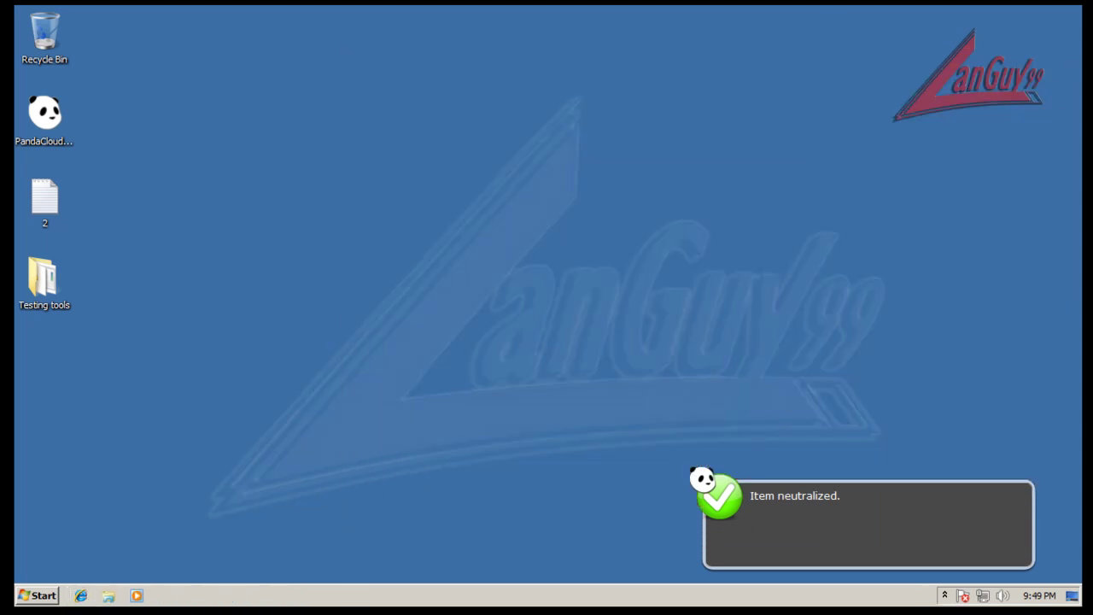
# Open Panda Cloud Antivirus from its notification area icon, resolve the reported status problem and agree to restart the computer
pyautogui.click(944, 595)
pyautogui.rightClick(930, 533)
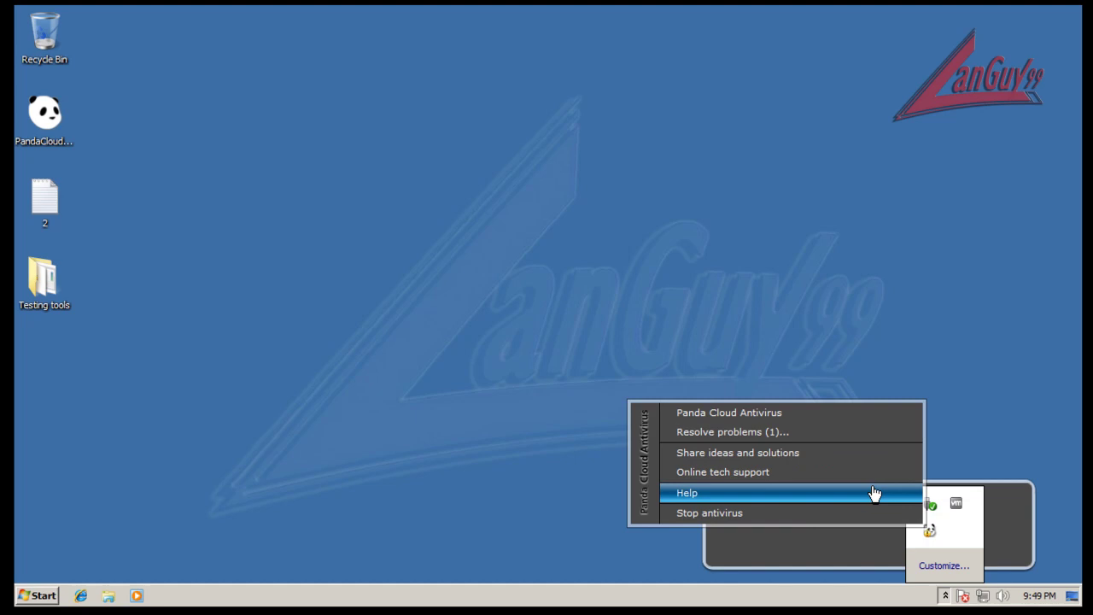
pyautogui.click(824, 413)
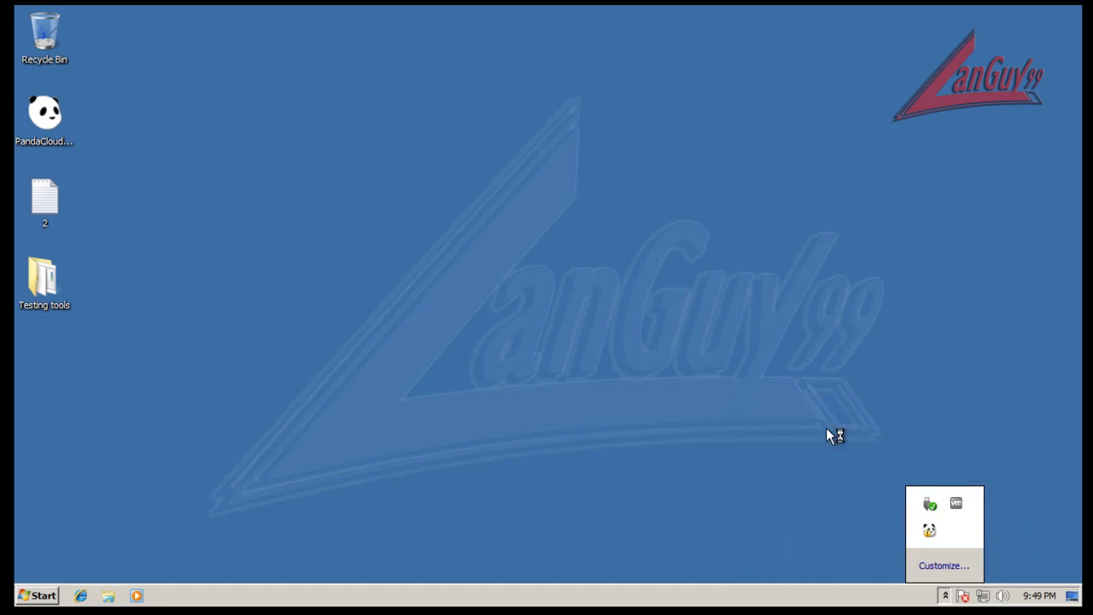
pyautogui.click(683, 317)
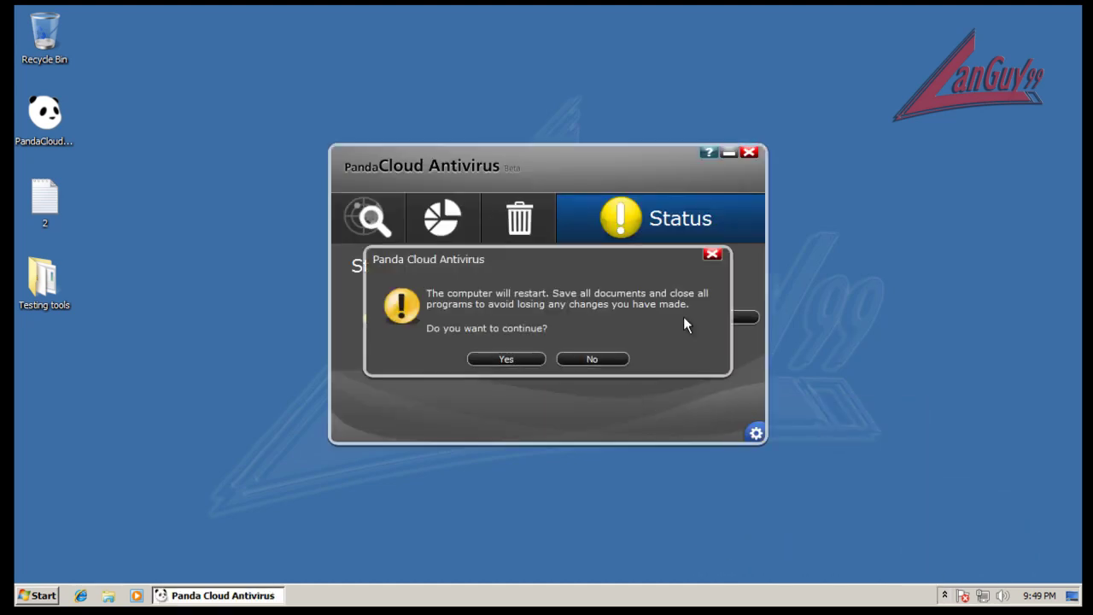
pyautogui.click(512, 362)
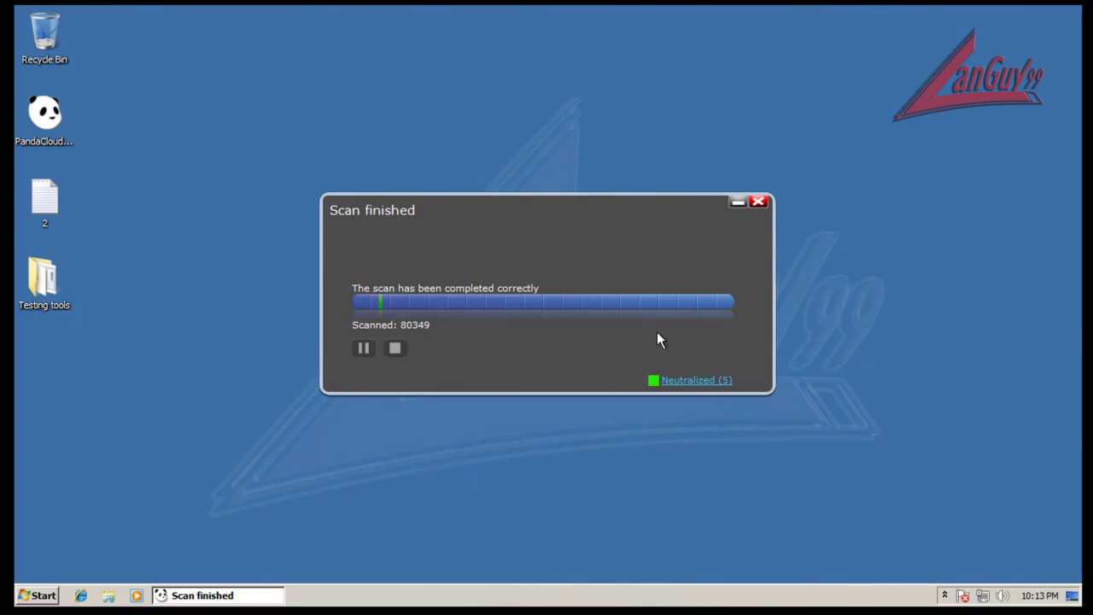
# Review the neutralized items of the finished Panda scan and close the result and scan windows
pyautogui.click(672, 384)
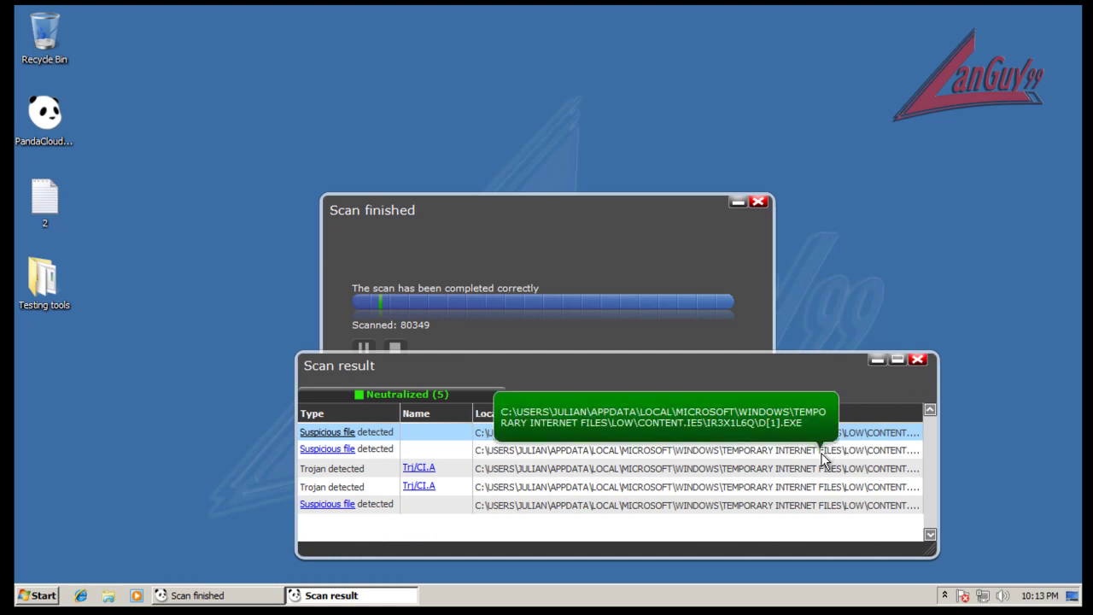
pyautogui.click(917, 361)
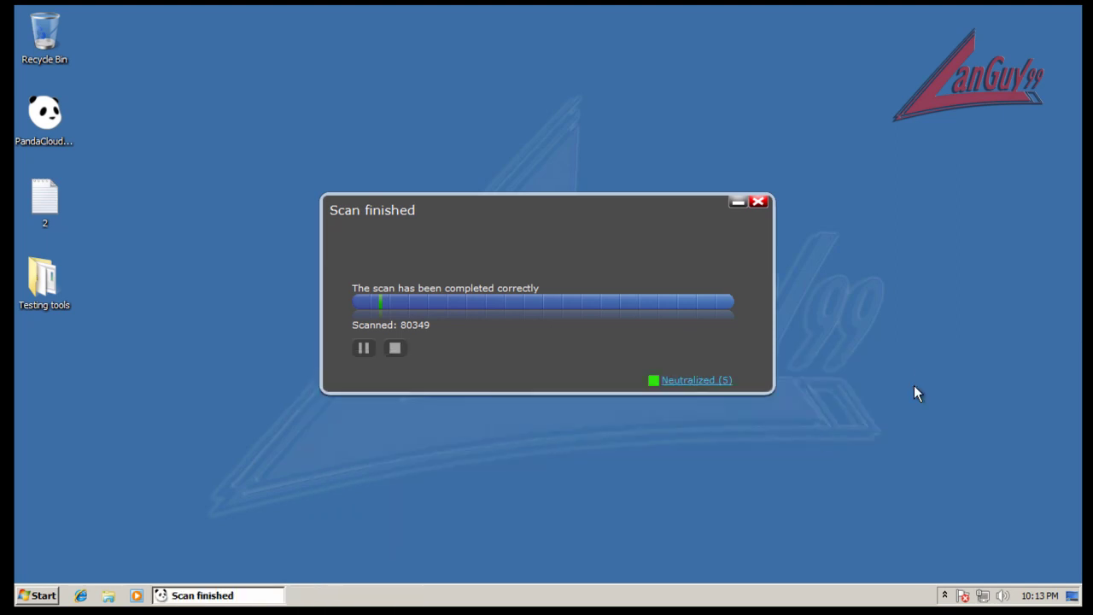
pyautogui.click(758, 203)
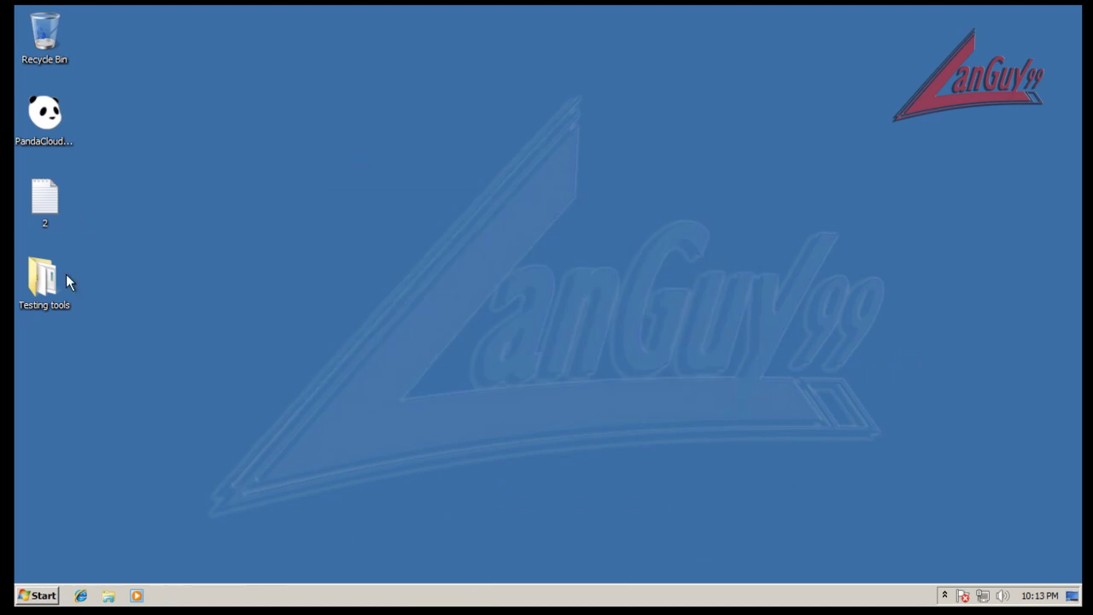
# Launch CCleaner from the ccleaner folder inside Testing tools and bring its window to the front
pyautogui.doubleClick(41, 284)
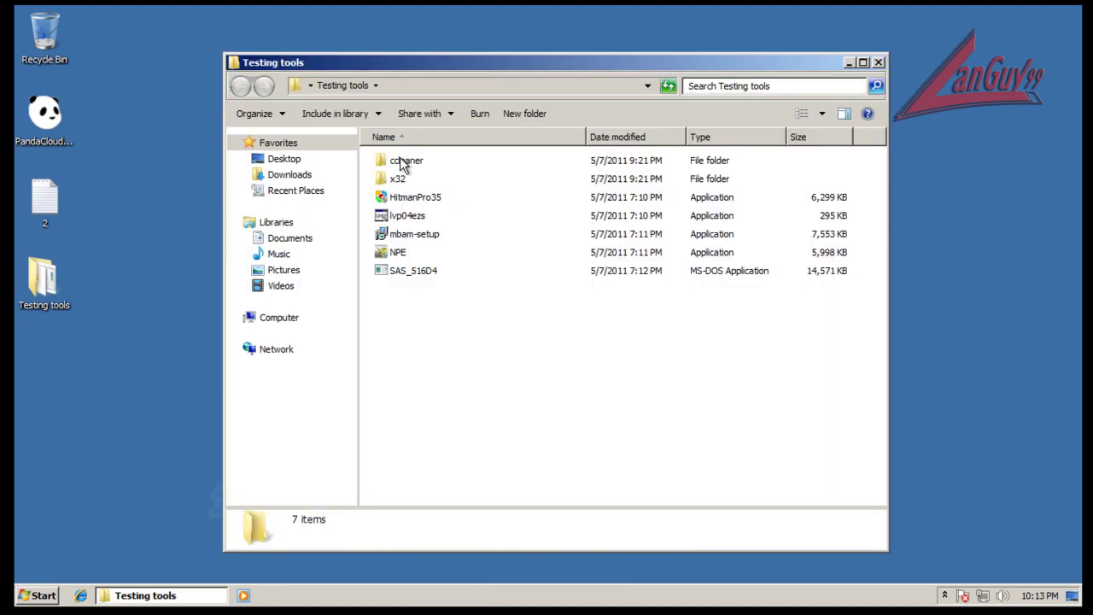
pyautogui.click(403, 163)
pyautogui.doubleClick(403, 163)
pyautogui.click(405, 183)
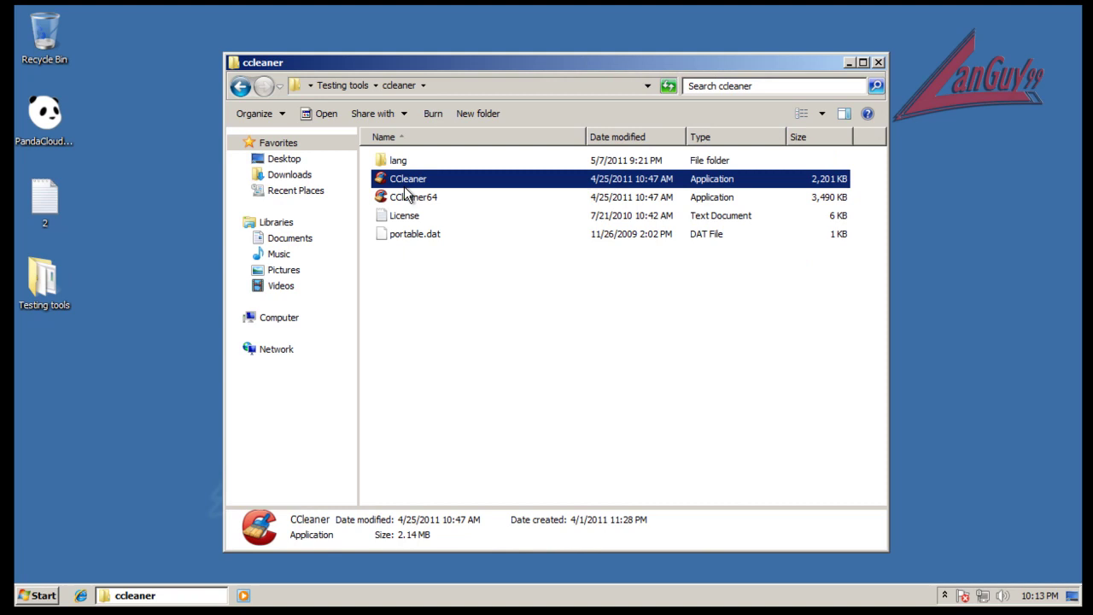
pyautogui.press('Return')
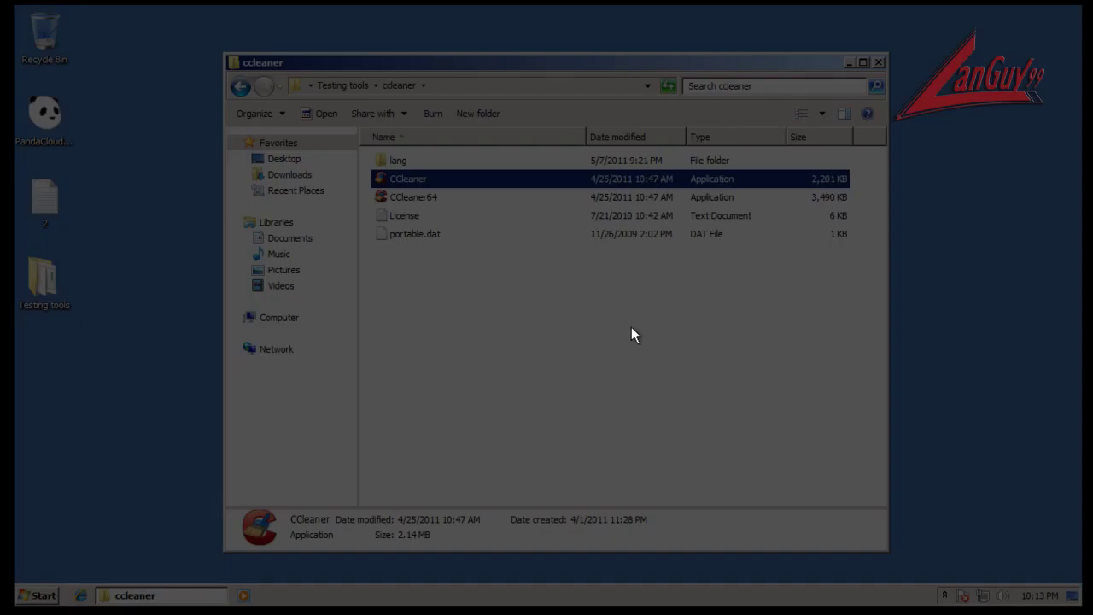
pyautogui.click(609, 315)
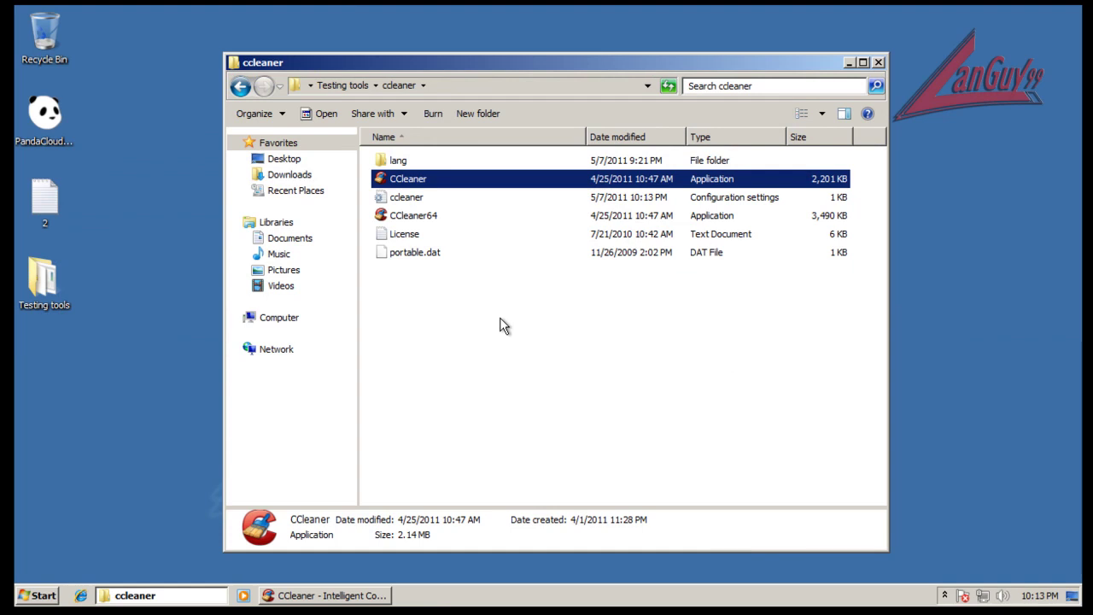
pyautogui.click(365, 596)
pyautogui.click(597, 337)
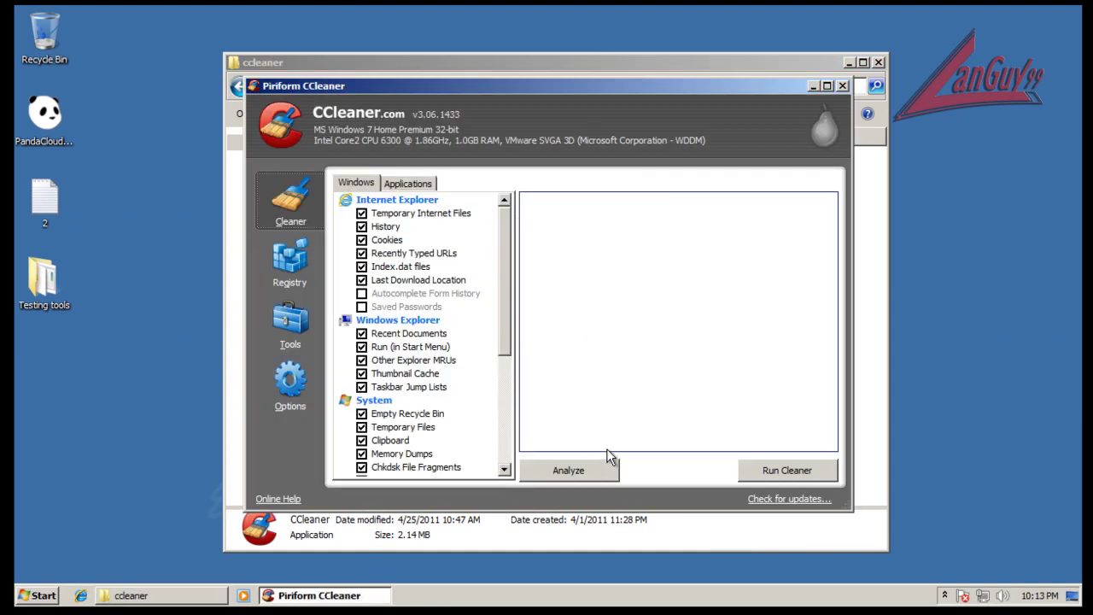
# Back out of an initial cleaning run and check CCleaner's Advanced options for deleting temporary files
pyautogui.click(771, 471)
pyautogui.click(676, 291)
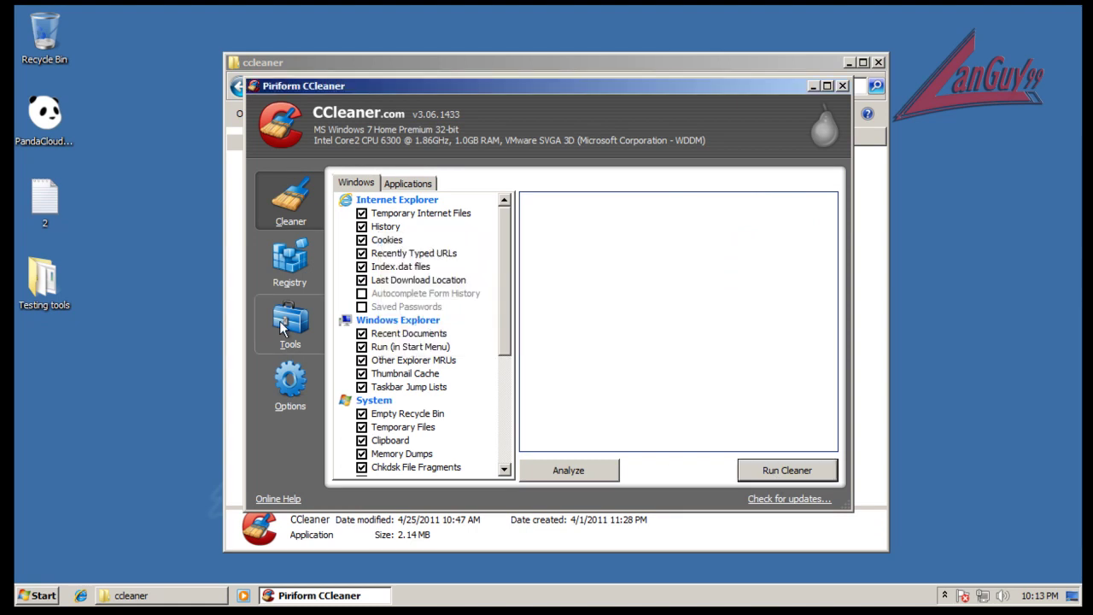
pyautogui.click(290, 380)
pyautogui.click(373, 329)
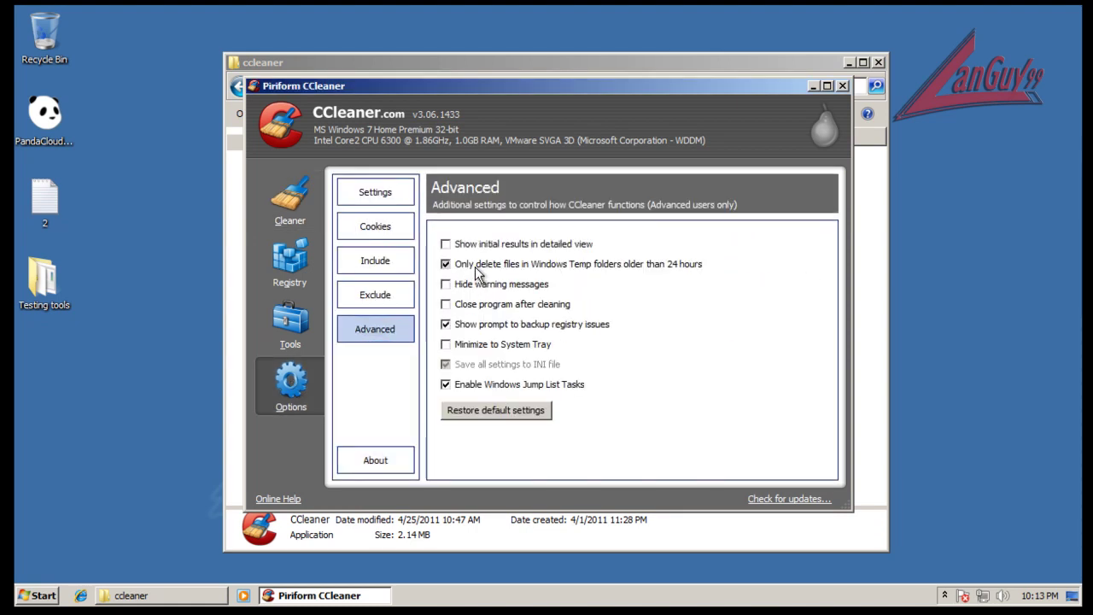
# Run CCleaner's cleaner and confirm the permanent deletion of files from the system
pyautogui.click(289, 201)
pyautogui.click(776, 468)
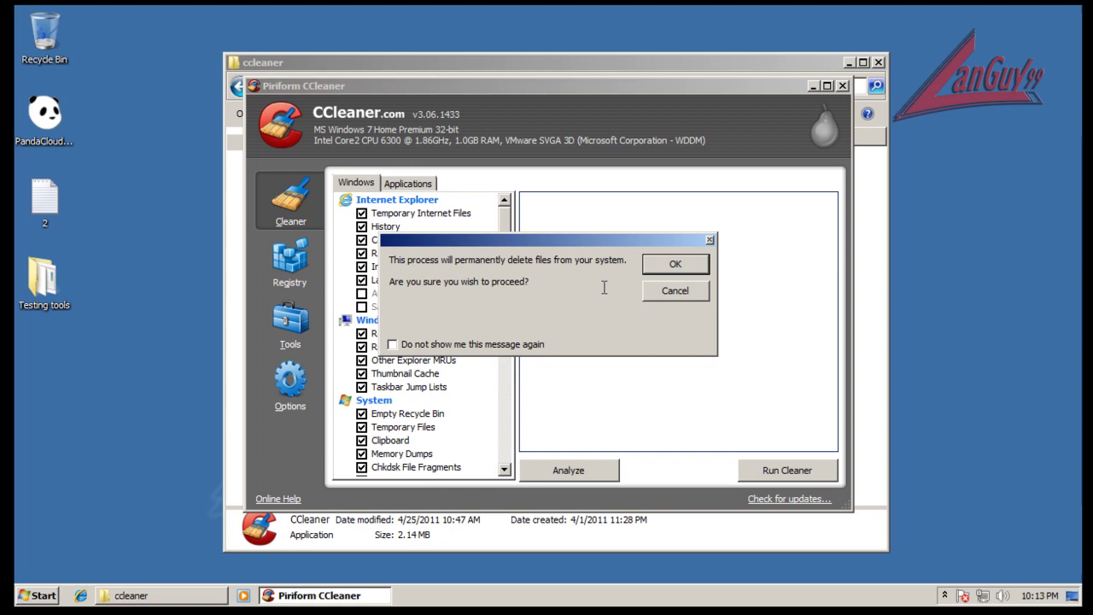
pyautogui.click(677, 264)
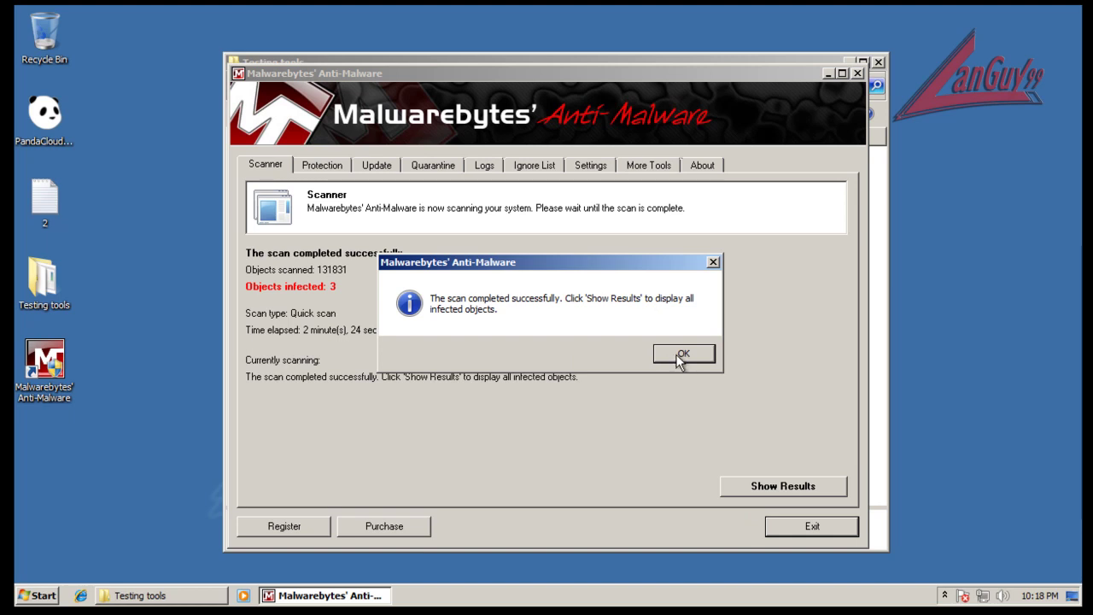
# Show the Malwarebytes scan results and widen the Vendor and Item columns to read the detections
pyautogui.click(679, 358)
pyautogui.click(743, 487)
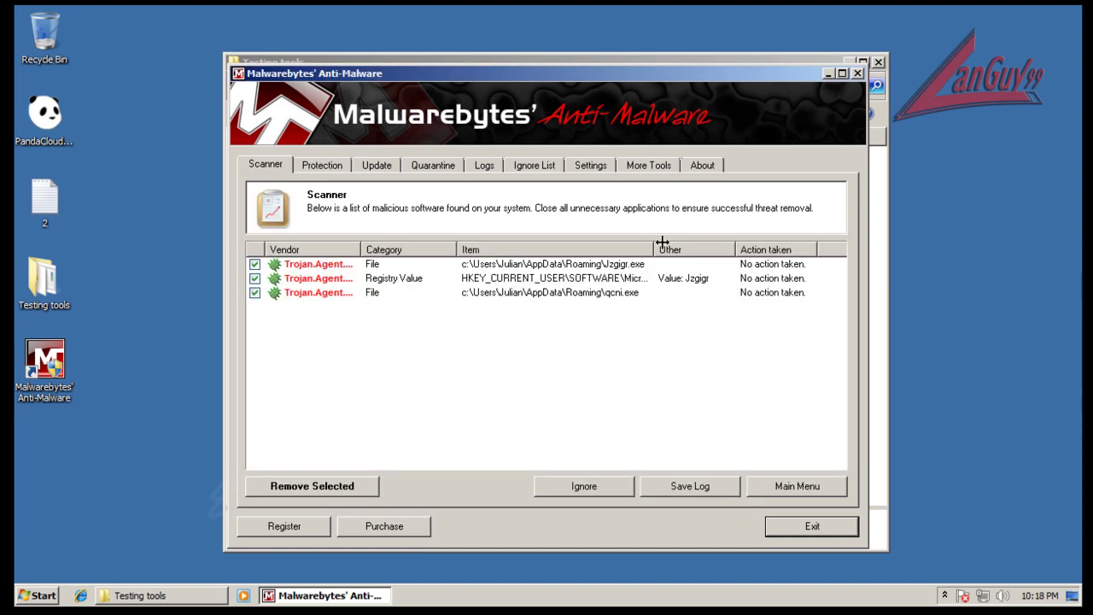
pyautogui.moveTo(655, 245); pyautogui.dragTo(715, 248)
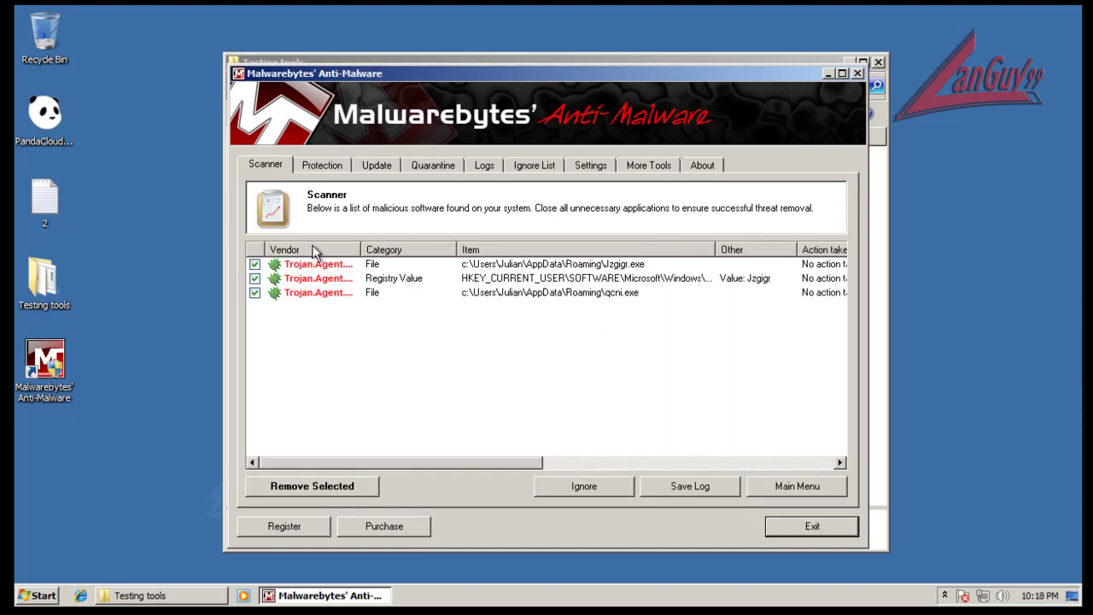
pyautogui.moveTo(360, 247); pyautogui.dragTo(366, 247)
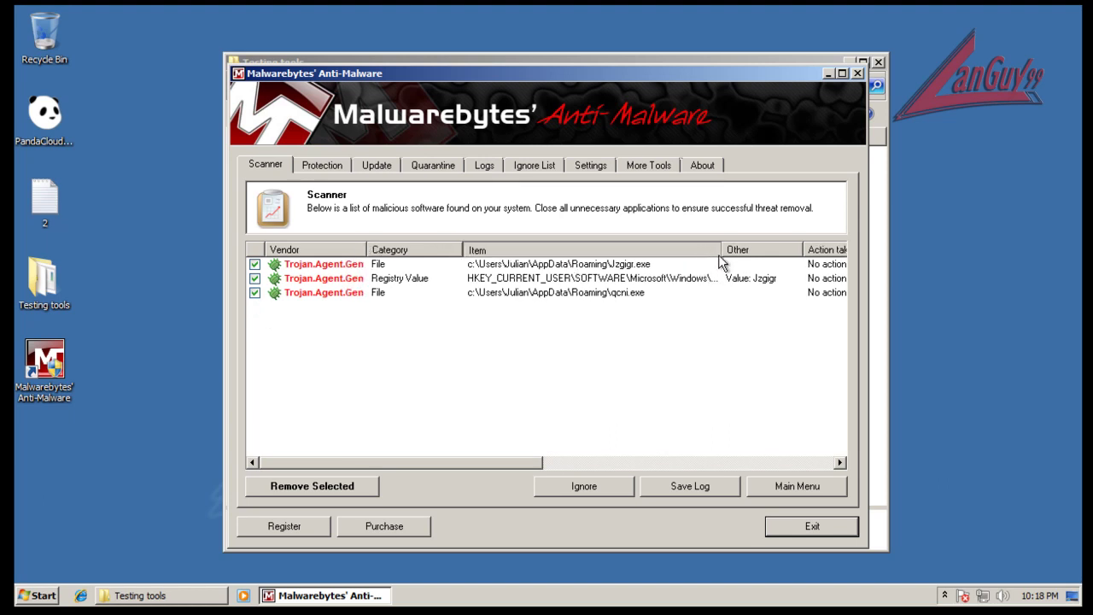
pyautogui.moveTo(720, 250); pyautogui.dragTo(763, 258)
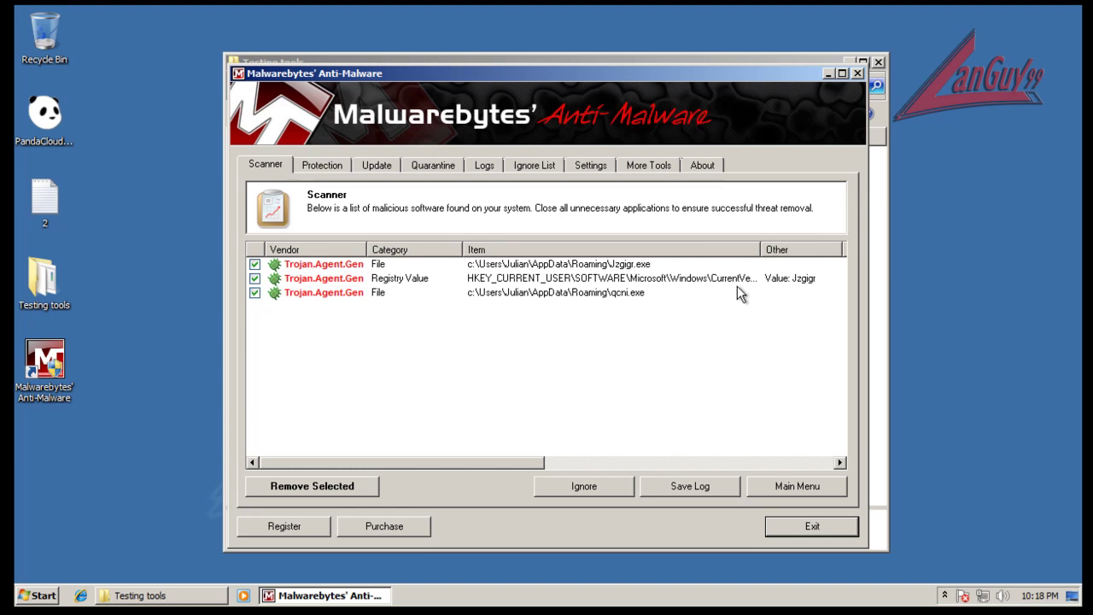
# Examine the detected Jzgigr.exe and qcni.exe files and the Jzgigr registry value, widening the Item column for its full path
pyautogui.click(709, 292)
pyautogui.click(647, 264)
pyautogui.click(649, 293)
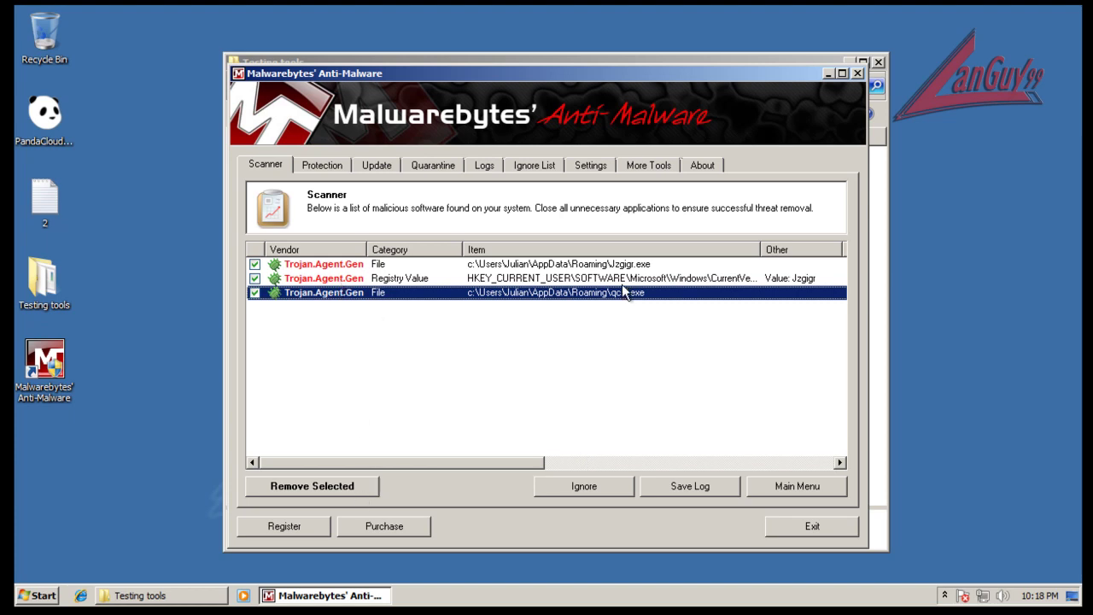
pyautogui.moveTo(764, 250); pyautogui.dragTo(822, 250)
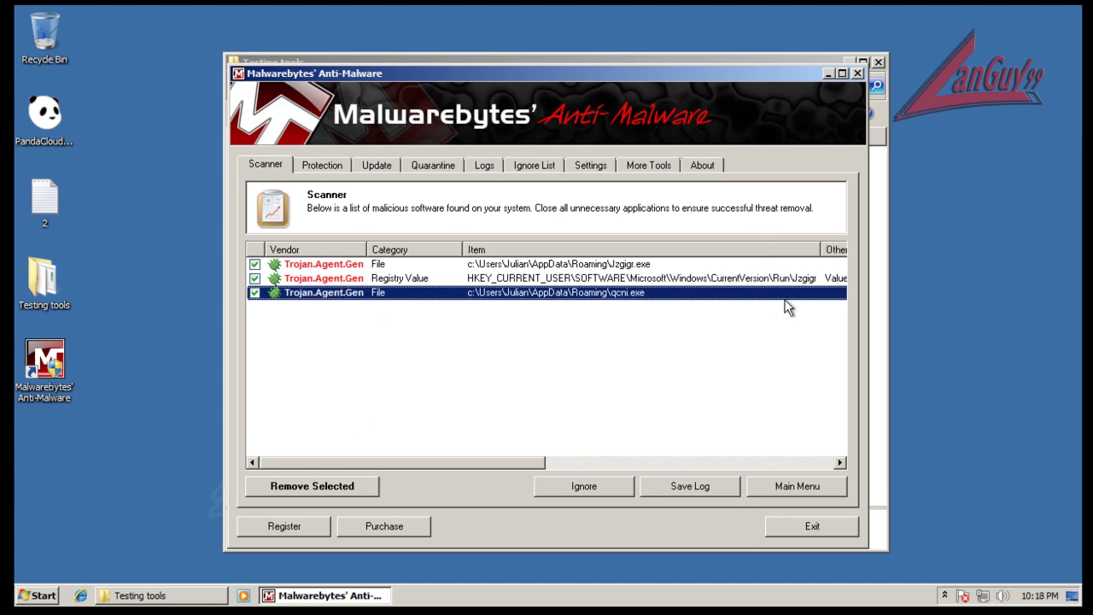
pyautogui.keyDown('ctrl'); pyautogui.click(633, 264); pyautogui.keyUp('ctrl')
pyautogui.keyDown('ctrl'); pyautogui.click(642, 292); pyautogui.keyUp('ctrl')
pyautogui.click(743, 278)
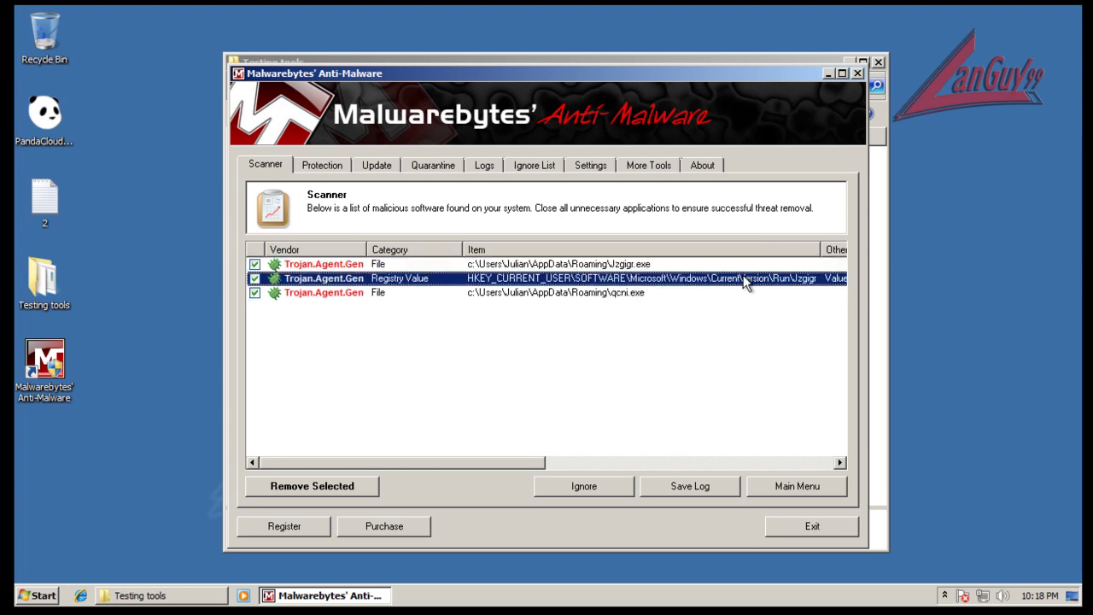
pyautogui.click(567, 266)
# Check the running processes of all users in Task Manager, sorted by image name, and close it
pyautogui.rightClick(441, 597)
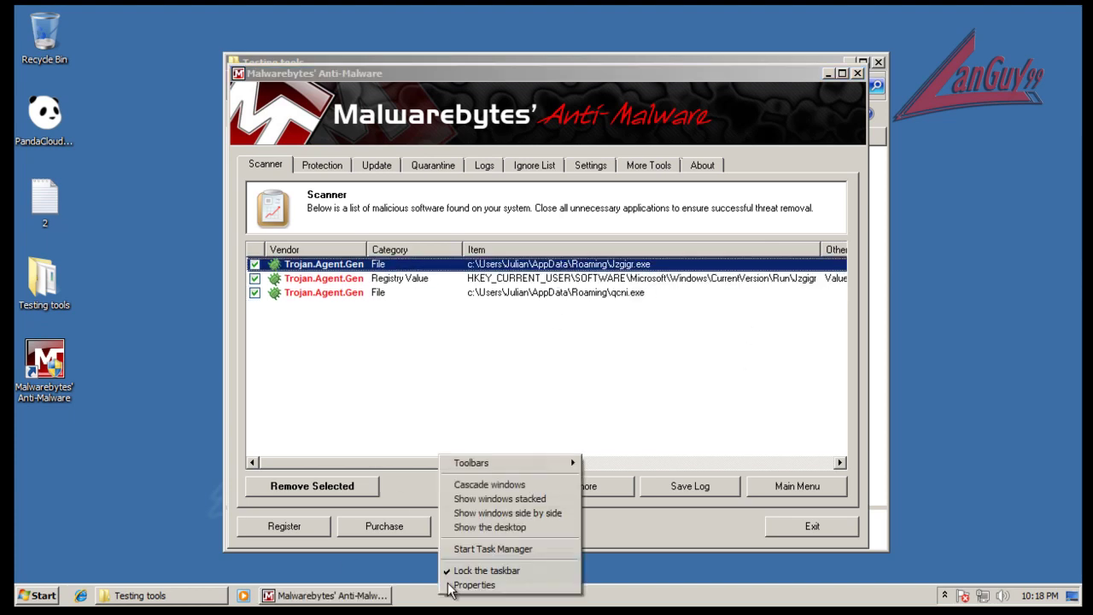
pyautogui.click(483, 544)
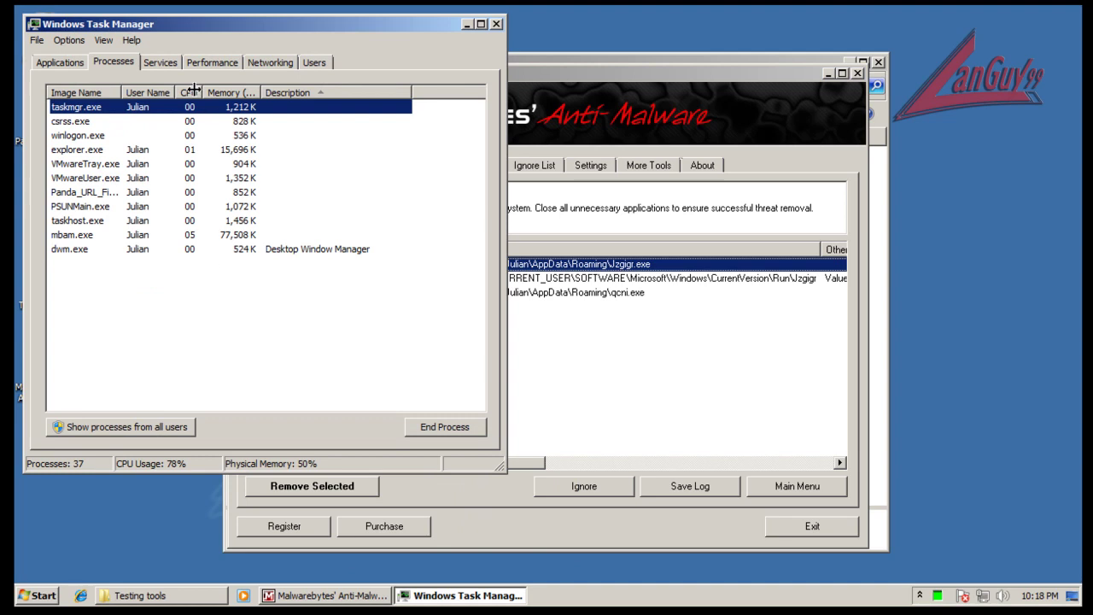
pyautogui.click(120, 425)
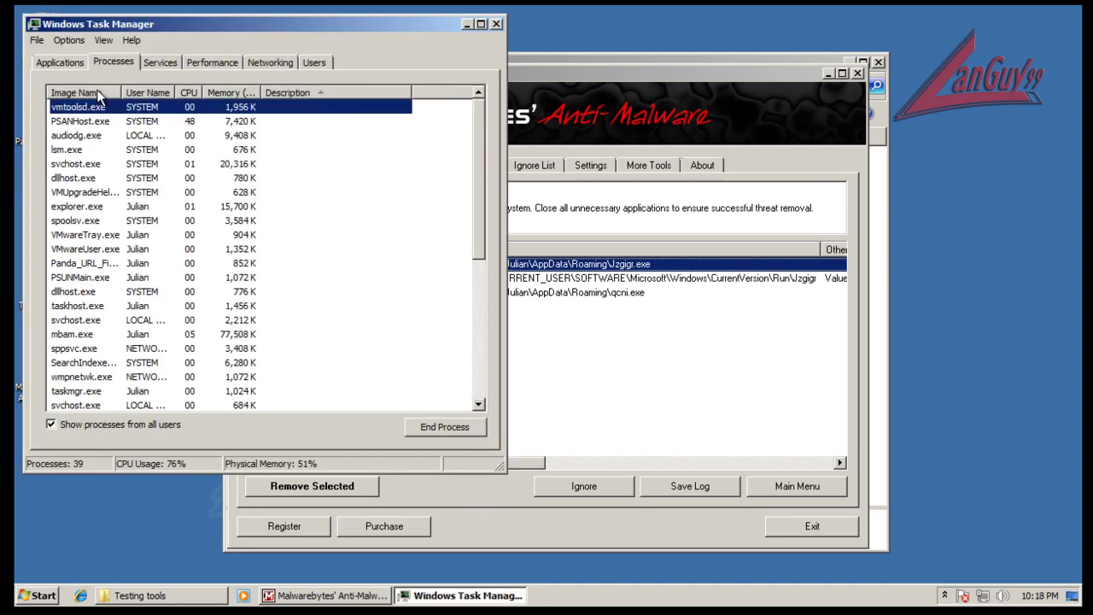
pyautogui.click(96, 91)
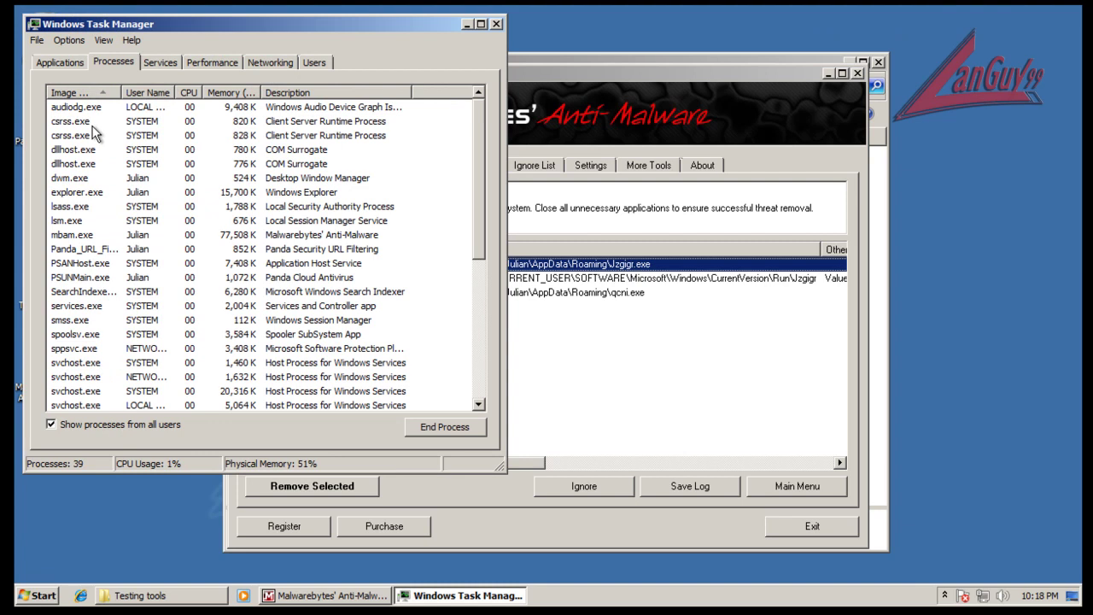
pyautogui.scroll(-3, 94, 132)
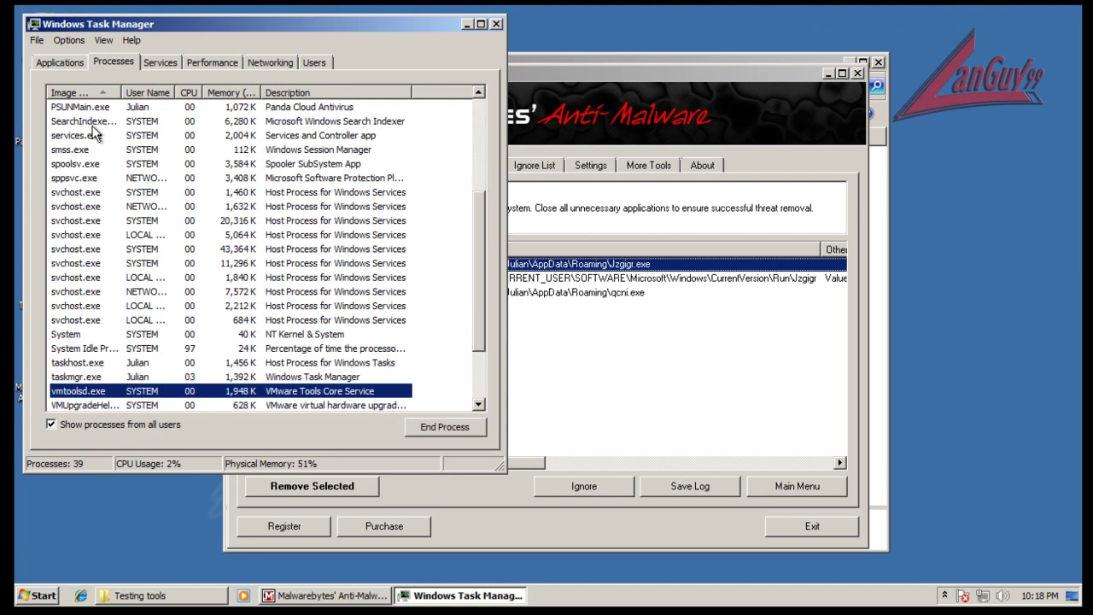
pyautogui.click(496, 24)
# Remove all checked Malwarebytes detections and close the scan log
pyautogui.click(326, 479)
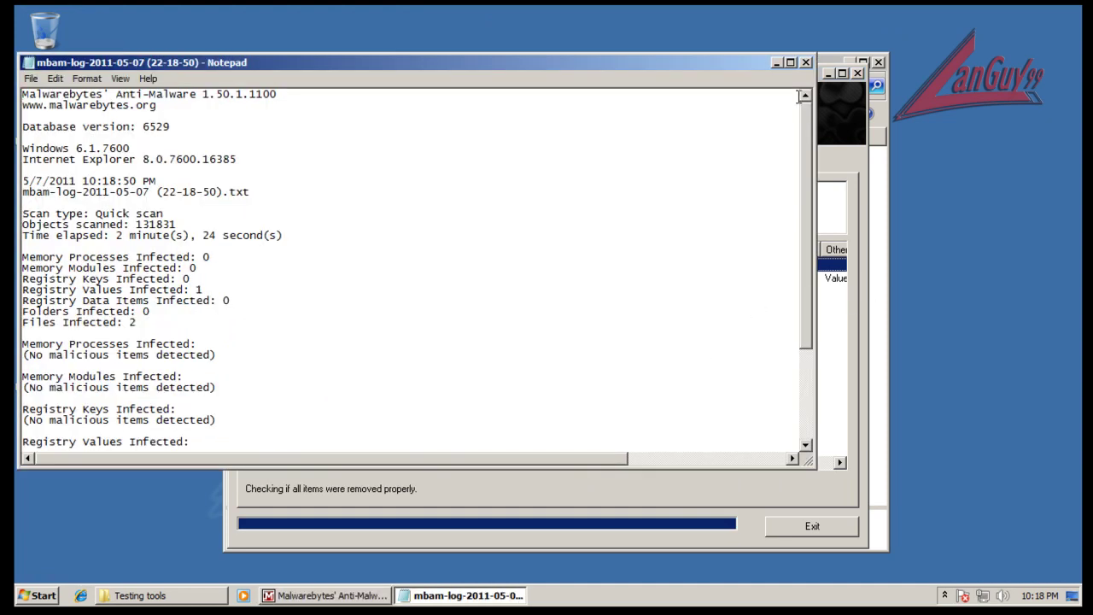
pyautogui.click(805, 63)
pyautogui.click(680, 366)
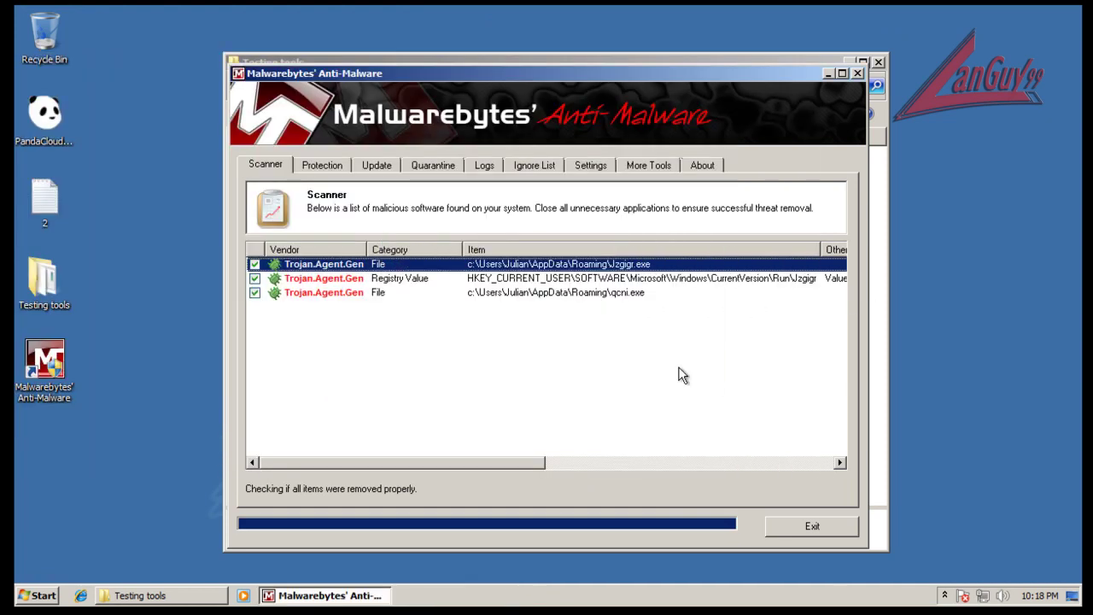
# Close Malwarebytes and launch HitmanPro35 from the Testing tools folder, allowing it to make changes to the computer
pyautogui.click(857, 74)
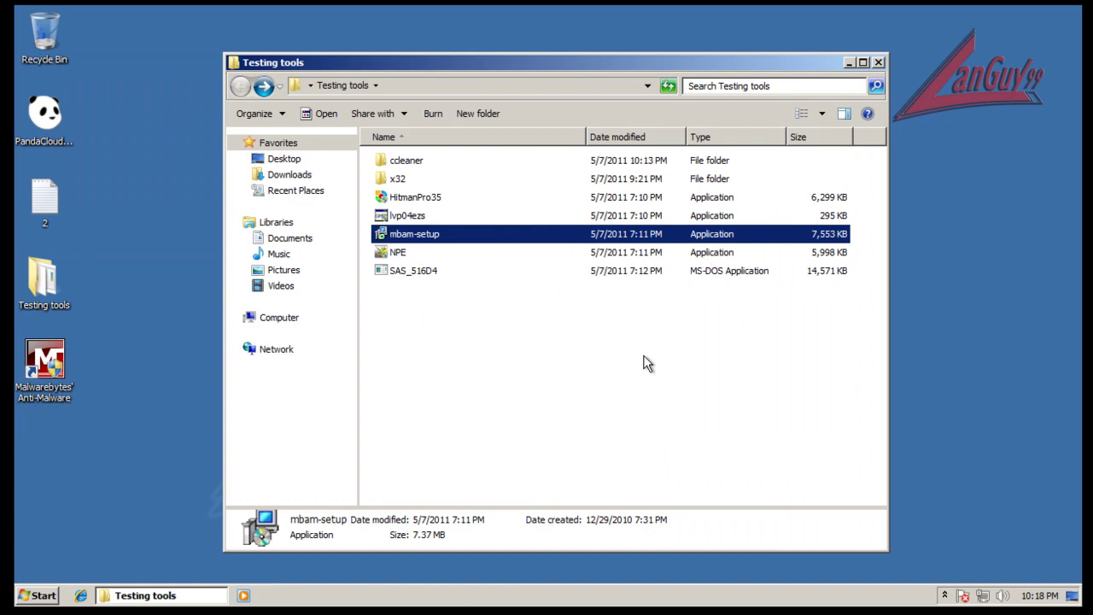
pyautogui.click(647, 364)
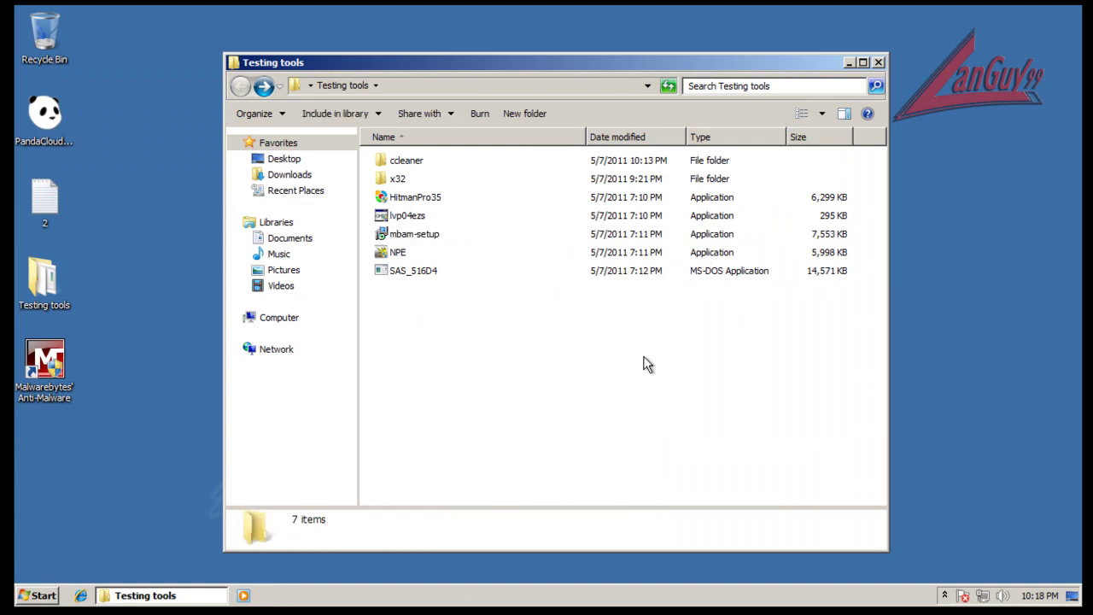
pyautogui.doubleClick(430, 201)
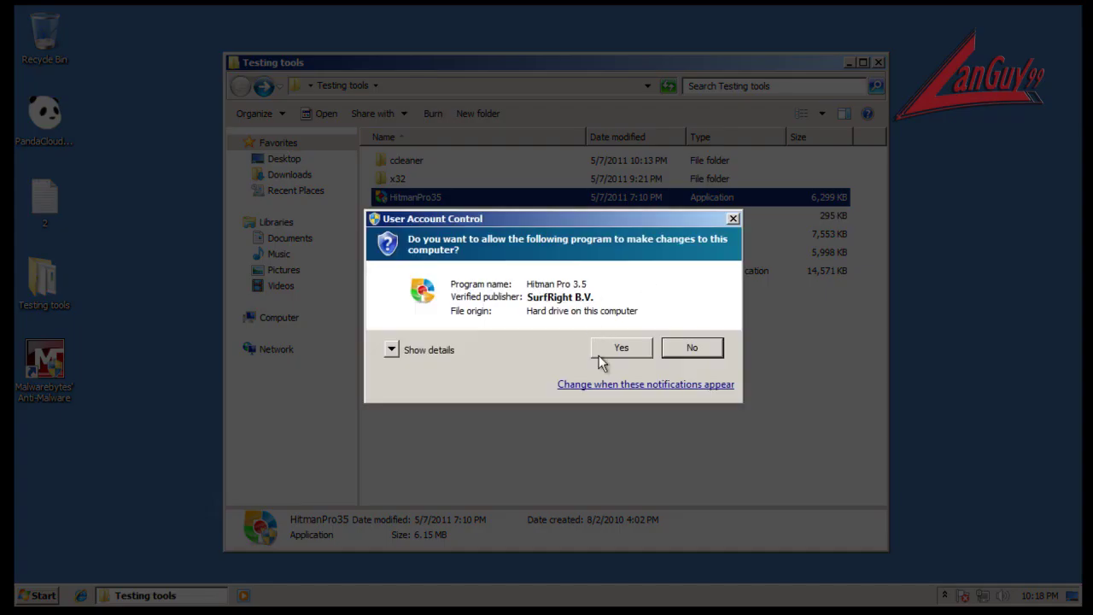
pyautogui.click(632, 350)
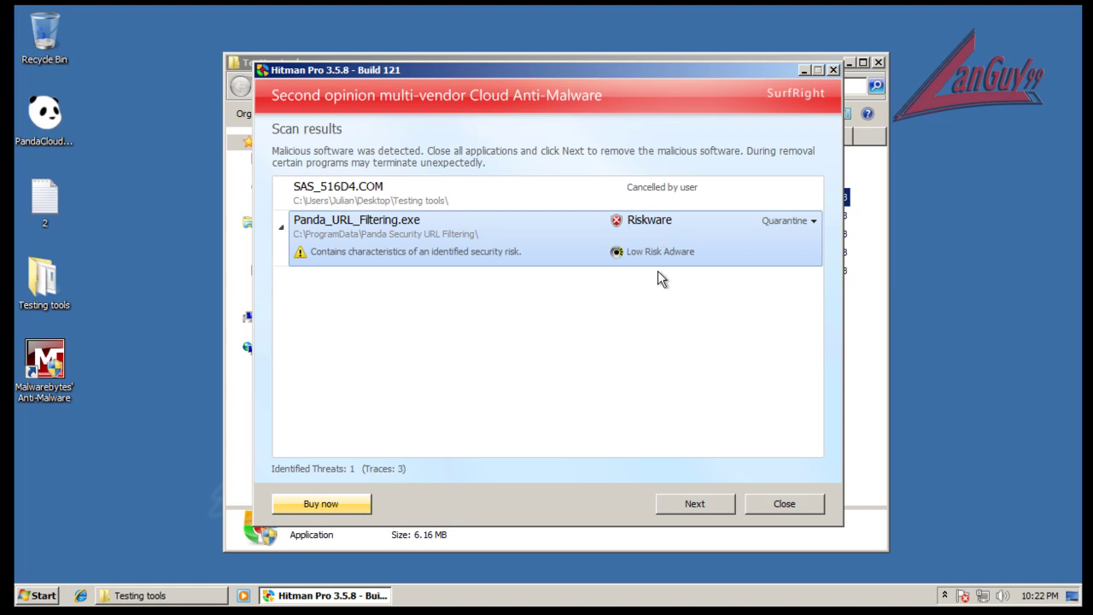
# Close the Hitman Pro scan results without removing the detection, and close the Testing tools folder
pyautogui.click(766, 500)
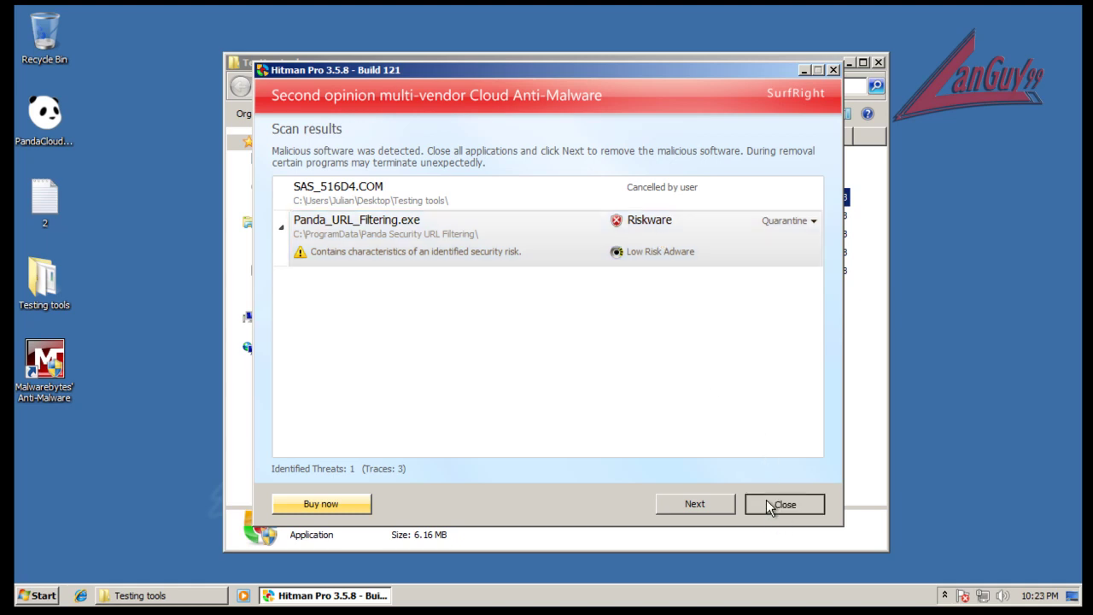
pyautogui.click(668, 346)
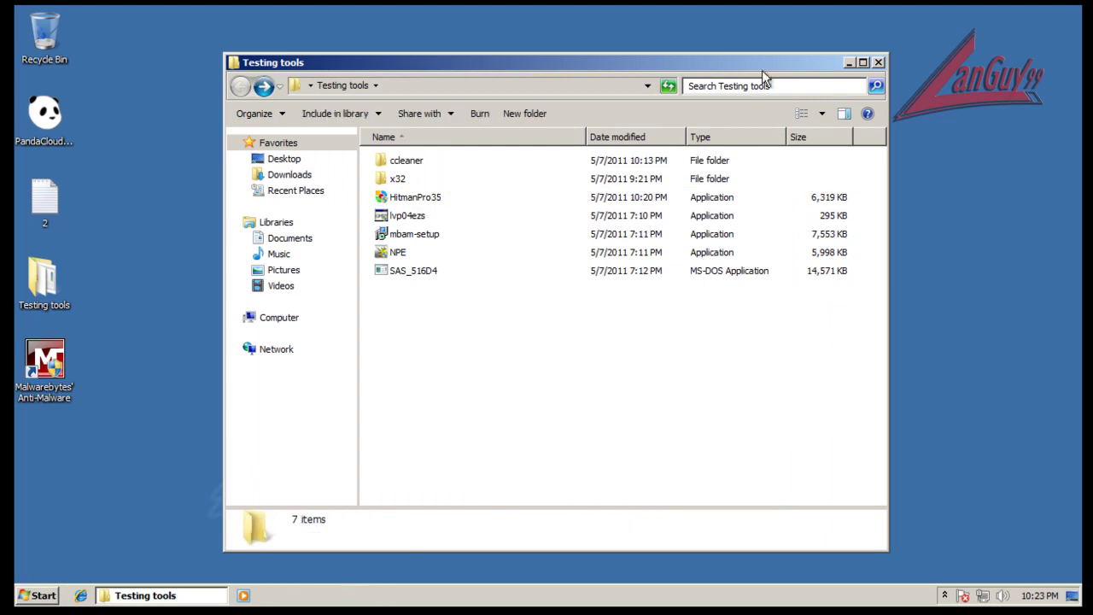
pyautogui.click(873, 64)
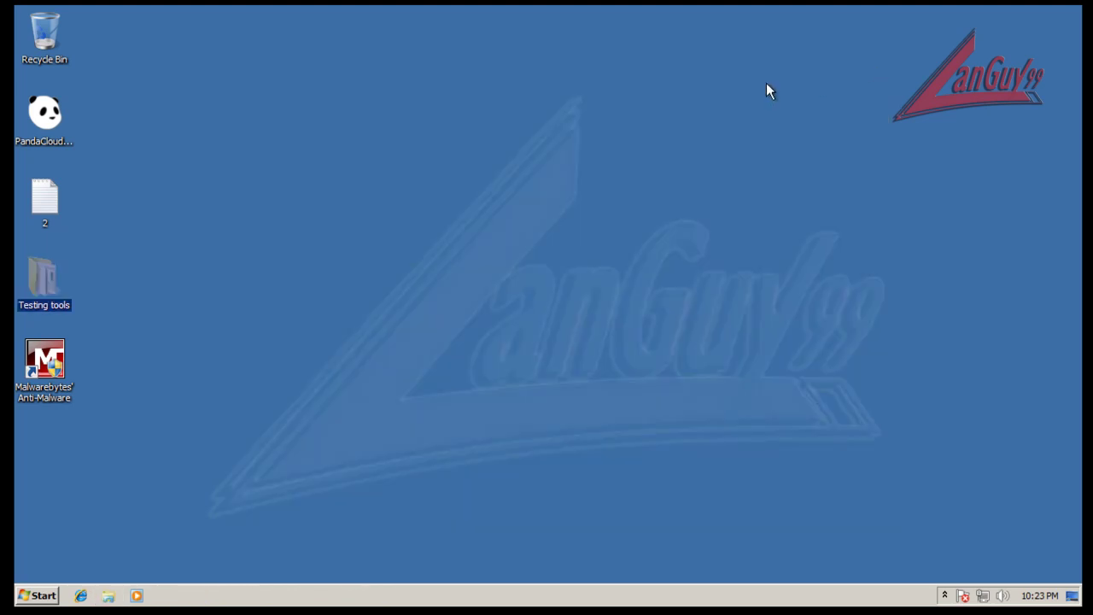
pyautogui.click(272, 160)
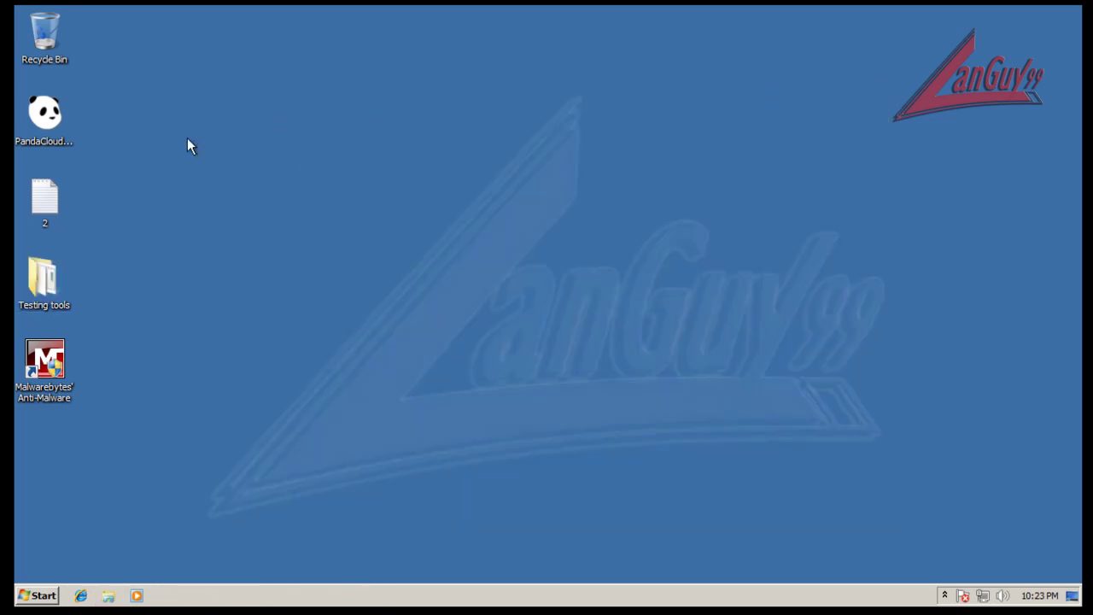
# Check the hidden notification area icons and try to open PandaCloudAntivirus from the desktop
pyautogui.click(944, 595)
pyautogui.click(884, 563)
pyautogui.doubleClick(44, 115)
# Check the running processes in Task Manager once more and close it
pyautogui.rightClick(256, 589)
pyautogui.click(292, 553)
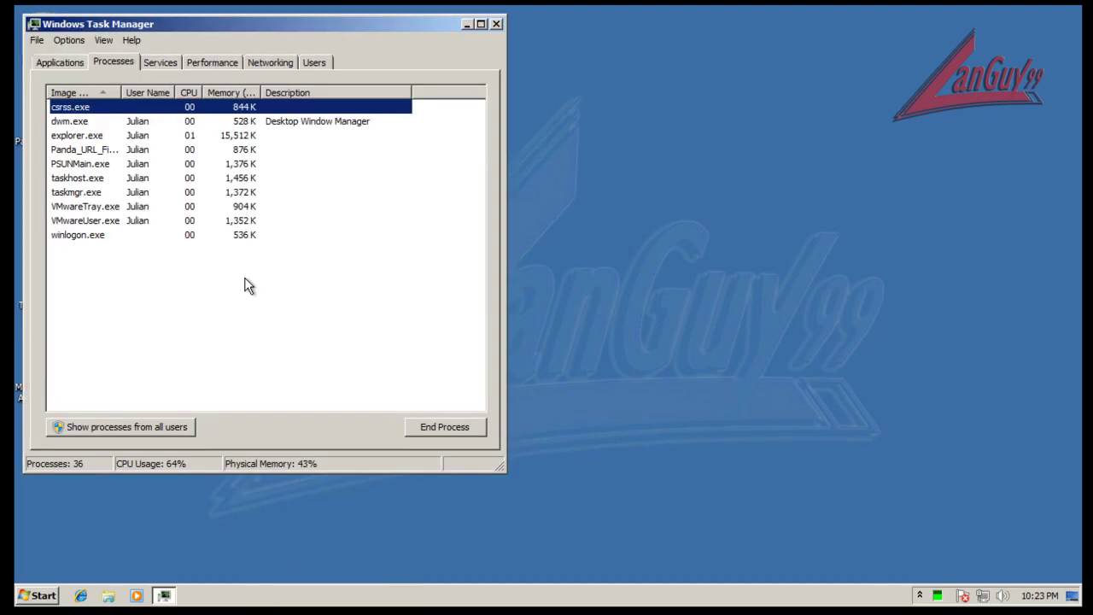
pyautogui.click(496, 24)
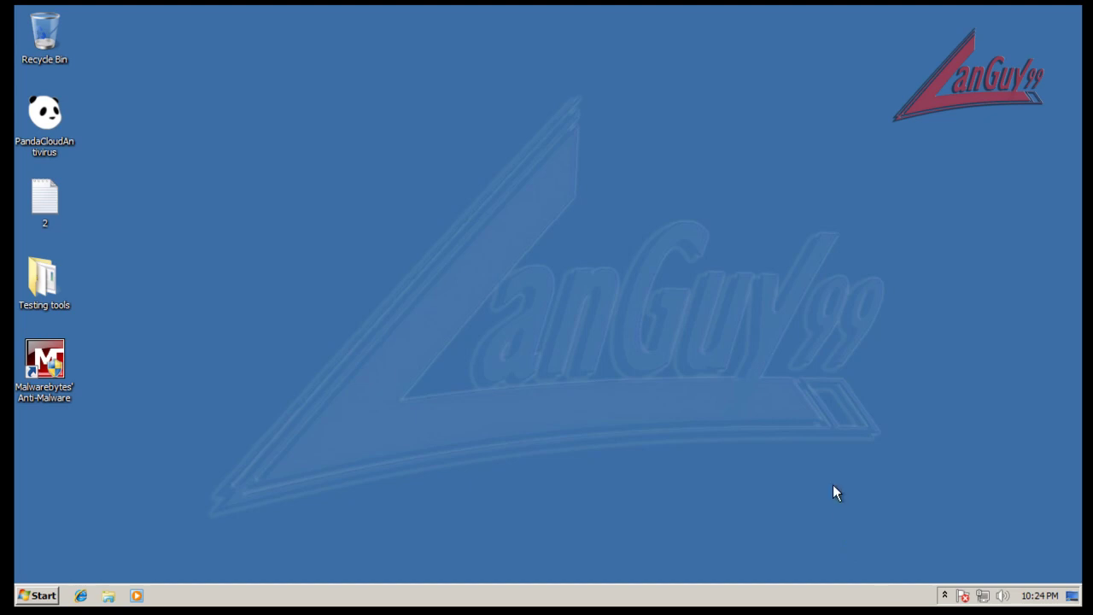
pyautogui.moveTo(1038, 595)
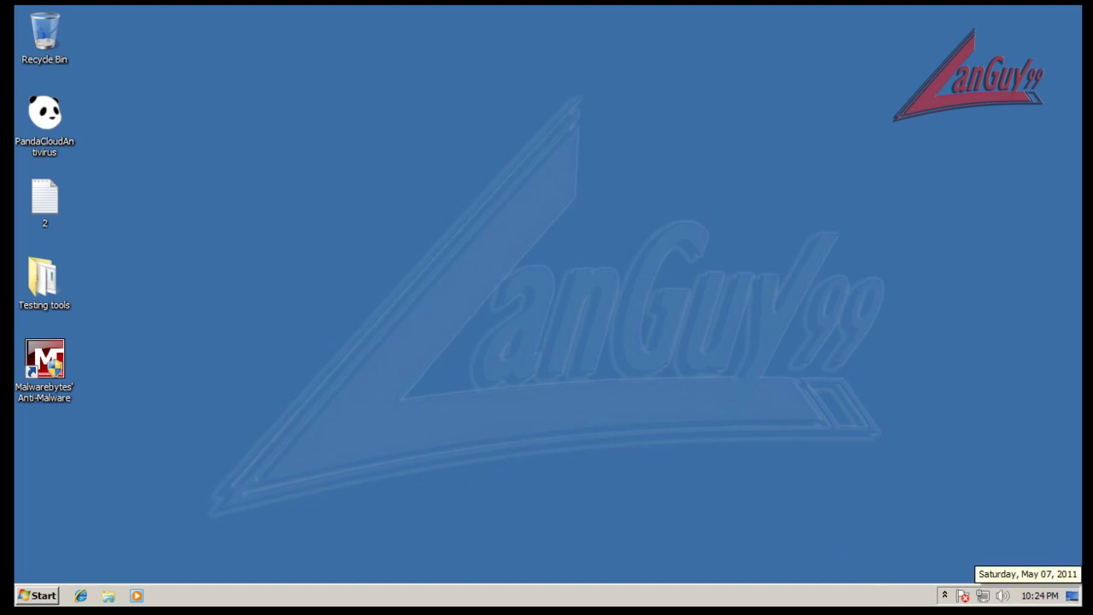